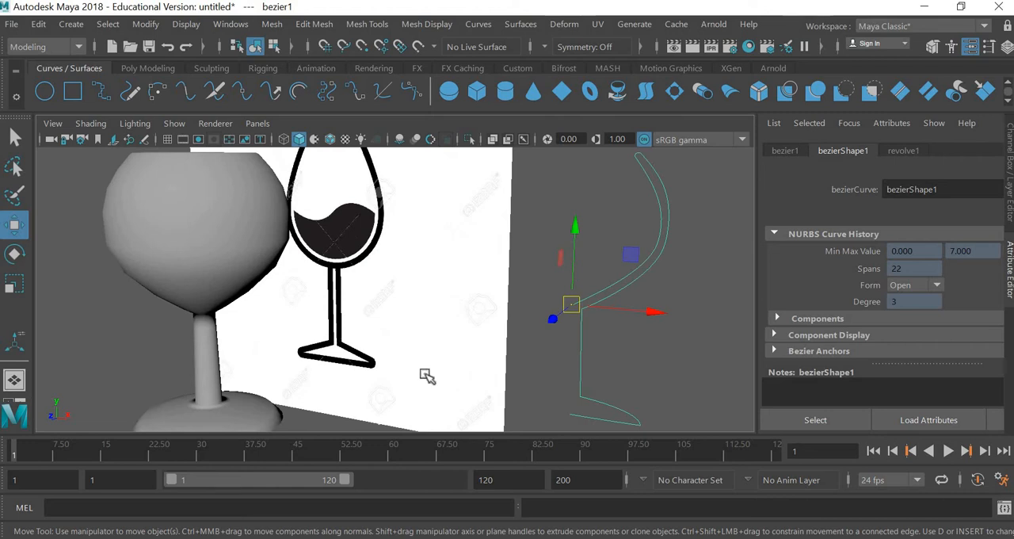
Step: Reshape the revolved glass through its profile curve by adjusting the points at the stem's foot, the bowl's side and the bowl's bottom
scroll(427, 375, down, 3)
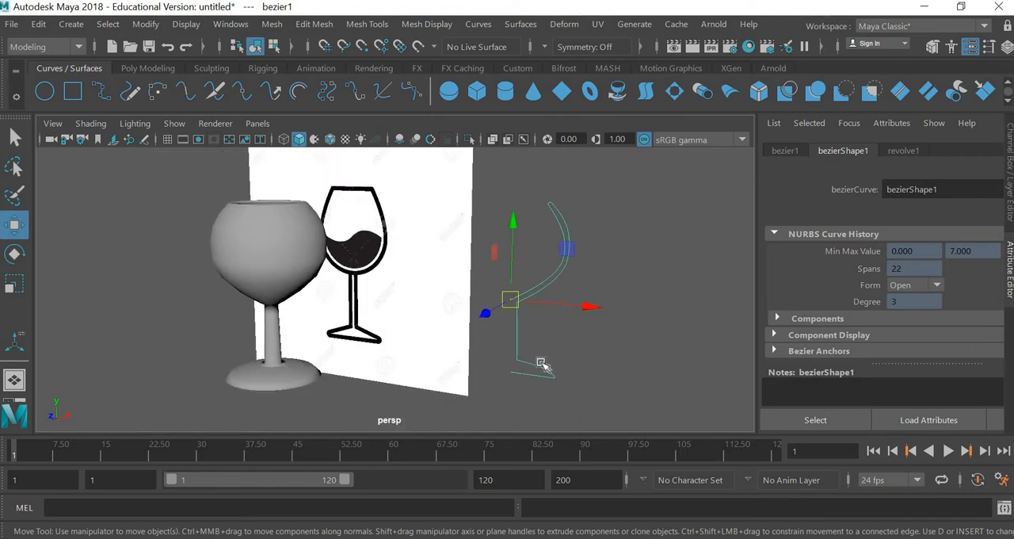
right_drag(525, 158, 441, 154)
drag(539, 369, 522, 334)
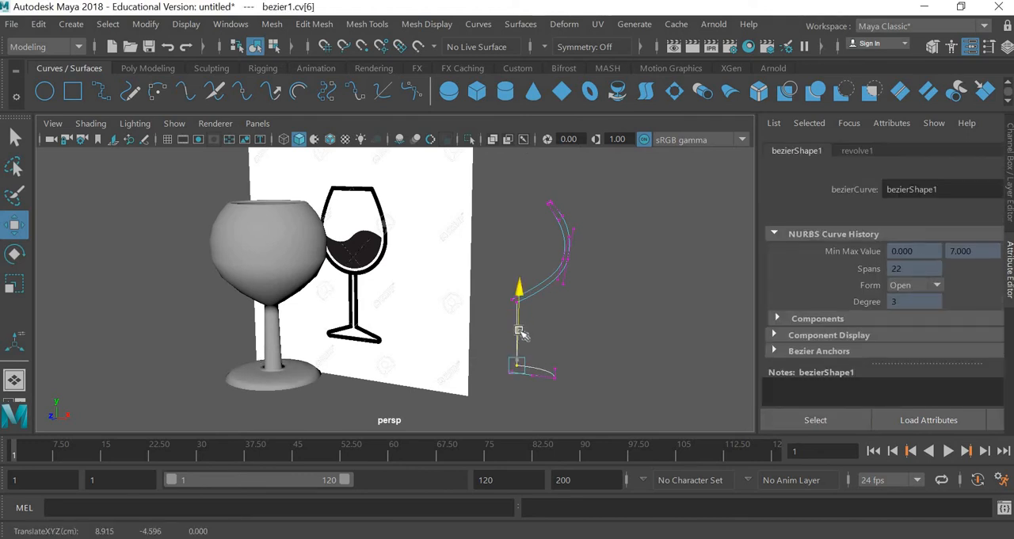
drag(556, 246, 613, 263)
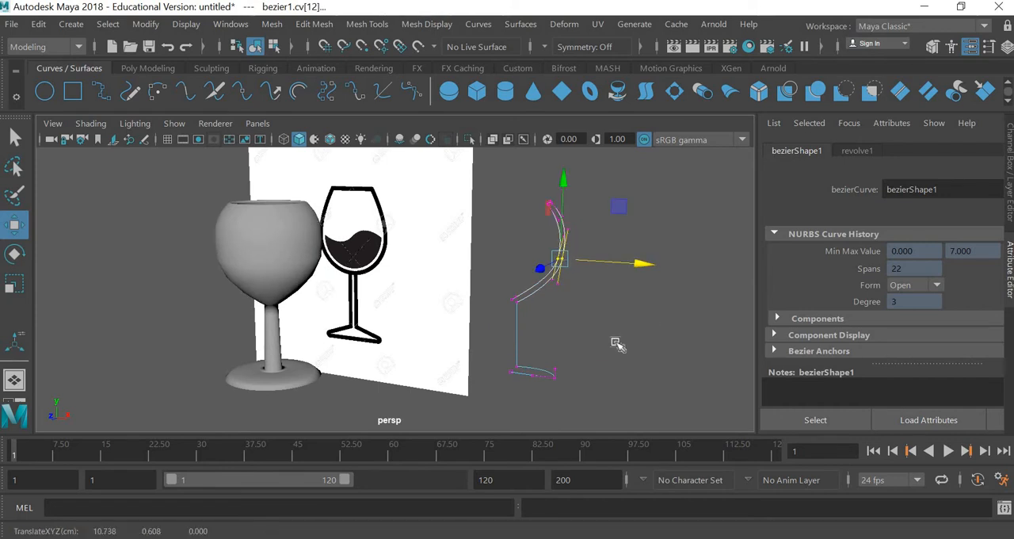
click(483, 268)
drag(482, 265, 530, 310)
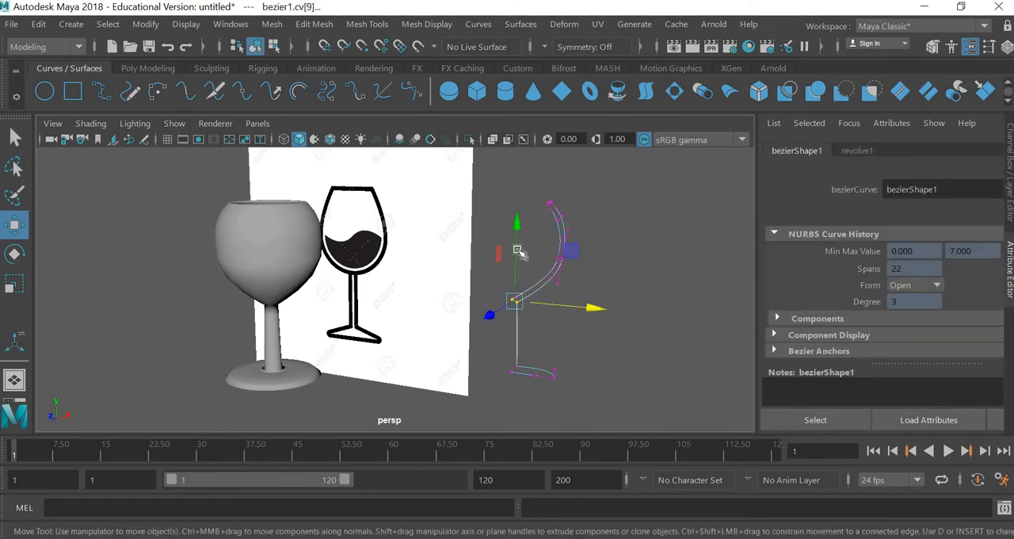
drag(516, 256, 519, 267)
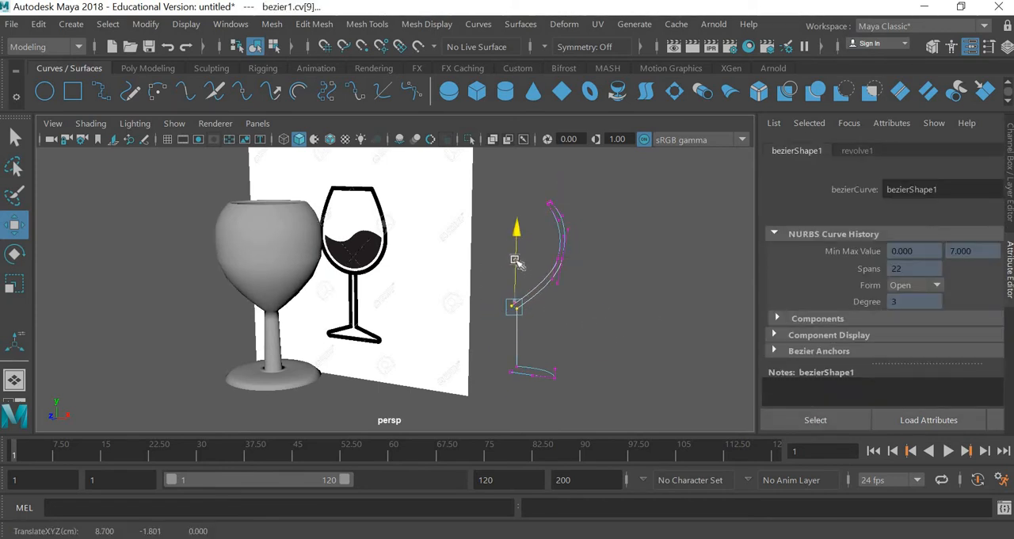
click(224, 186)
Step: Start a new scene without saving the current one and show the front view maximized
click(14, 25)
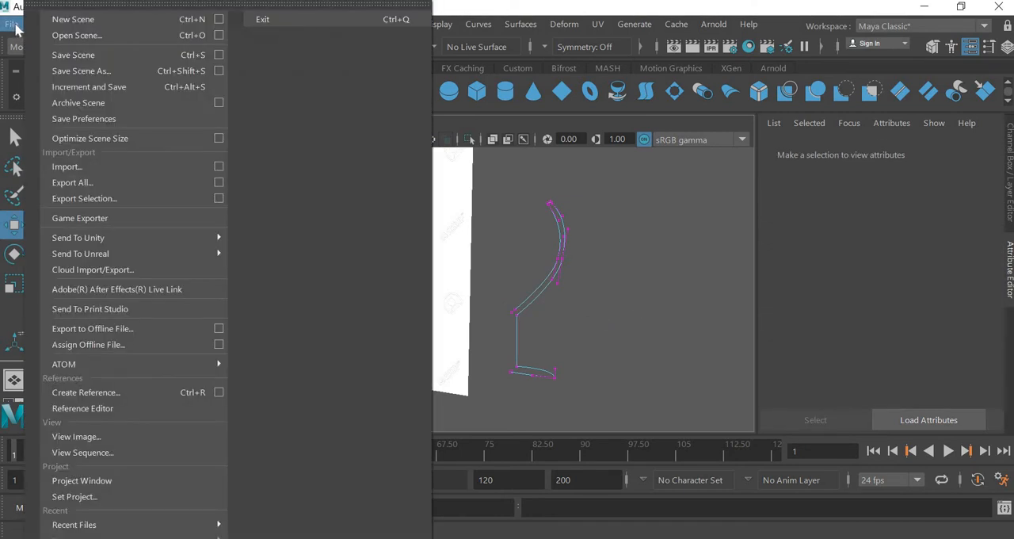
click(73, 19)
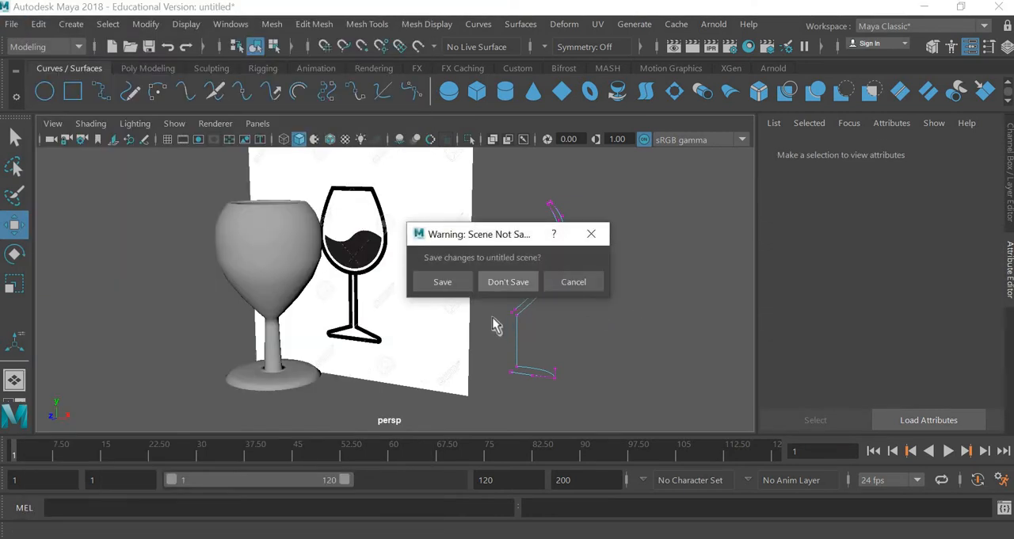
click(508, 282)
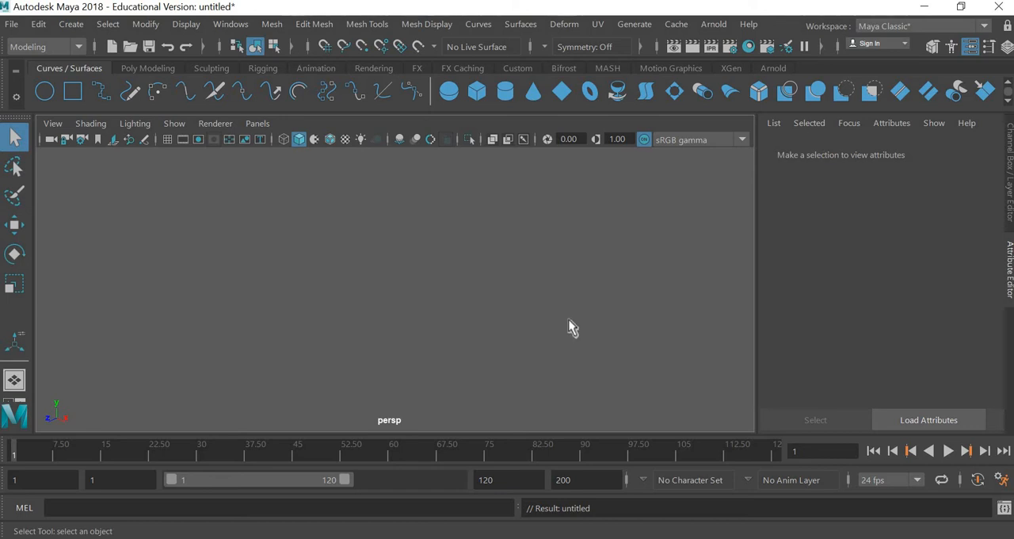
key(space)
key(space)
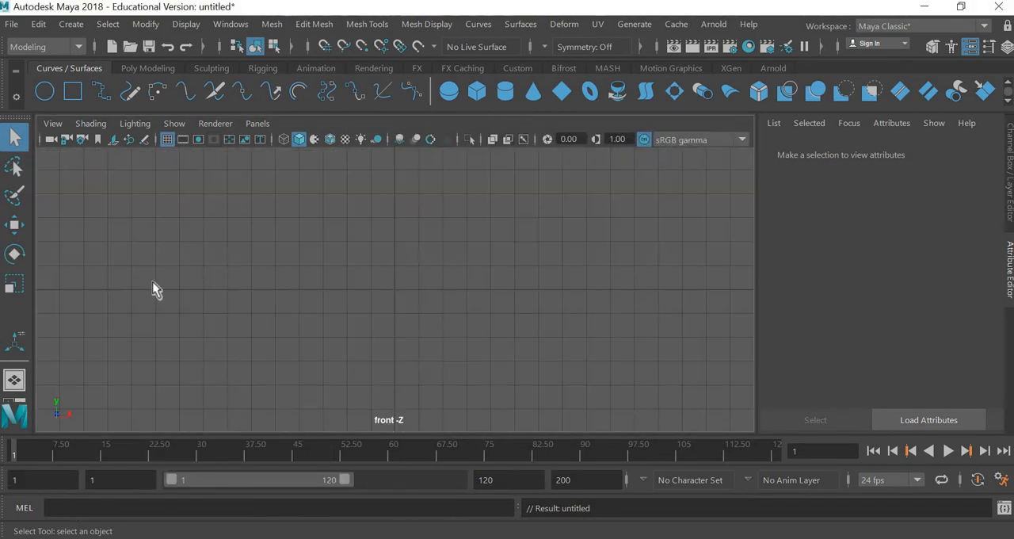
key(space)
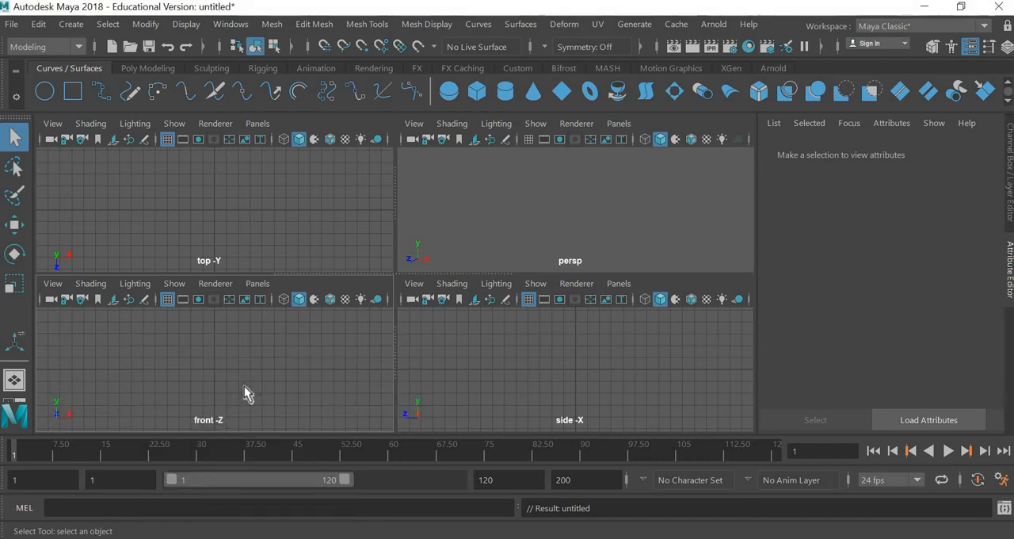
key(space)
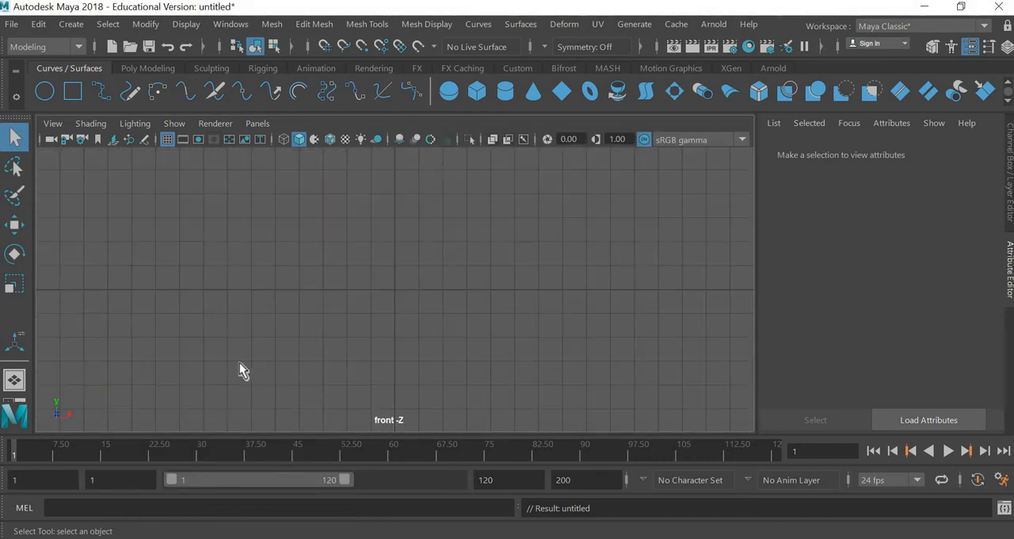
Step: Import wine glass.jpg from the YoutTube/blender/wine glass folder as an image plane in the front view
click(56, 124)
mouse_move(242, 477)
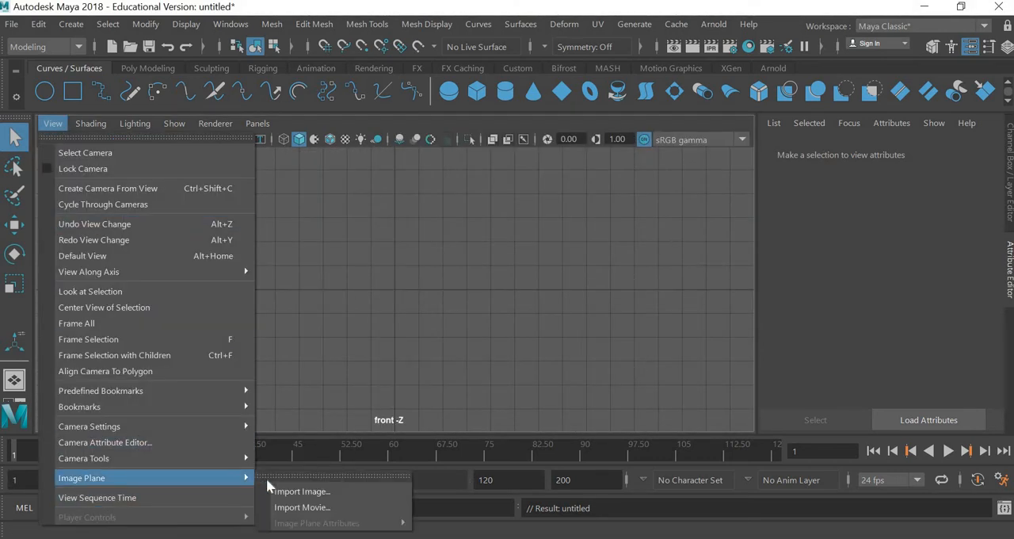
click(301, 491)
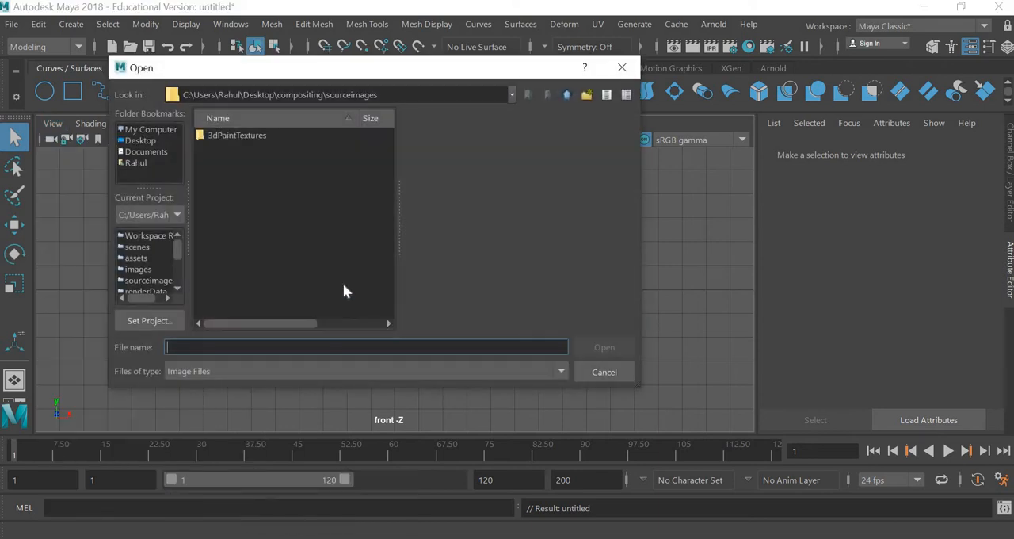
click(156, 140)
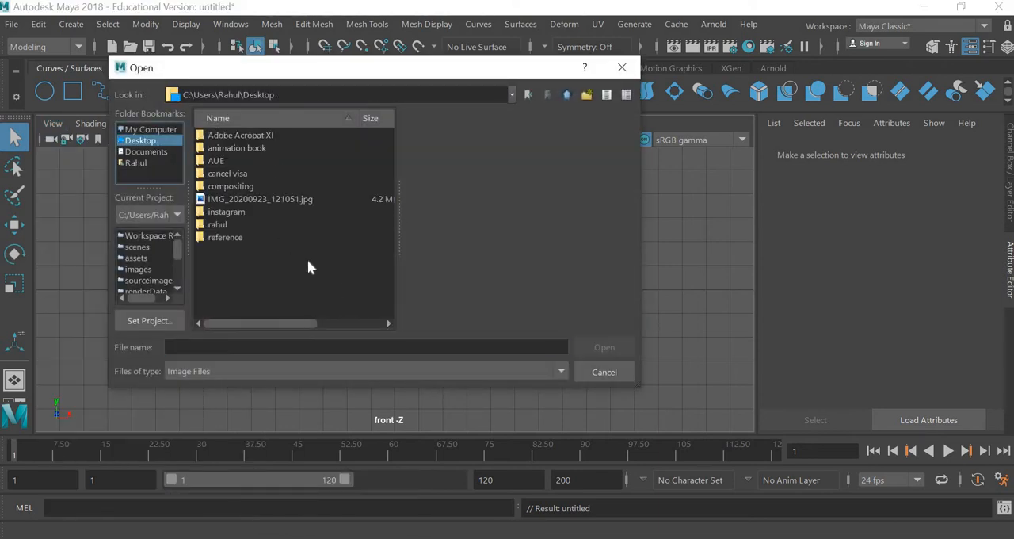
double_click(217, 225)
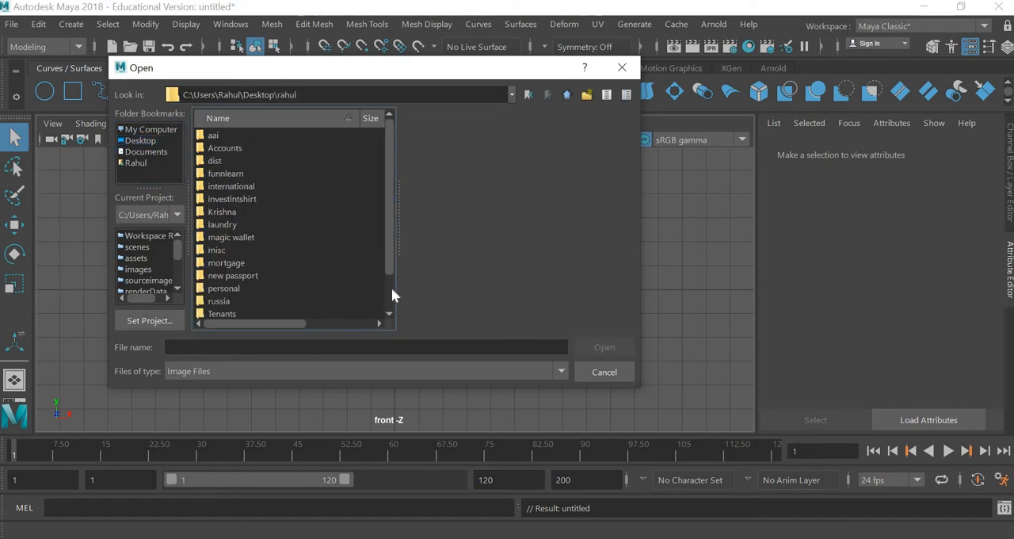
scroll(393, 301, down, 1)
double_click(225, 301)
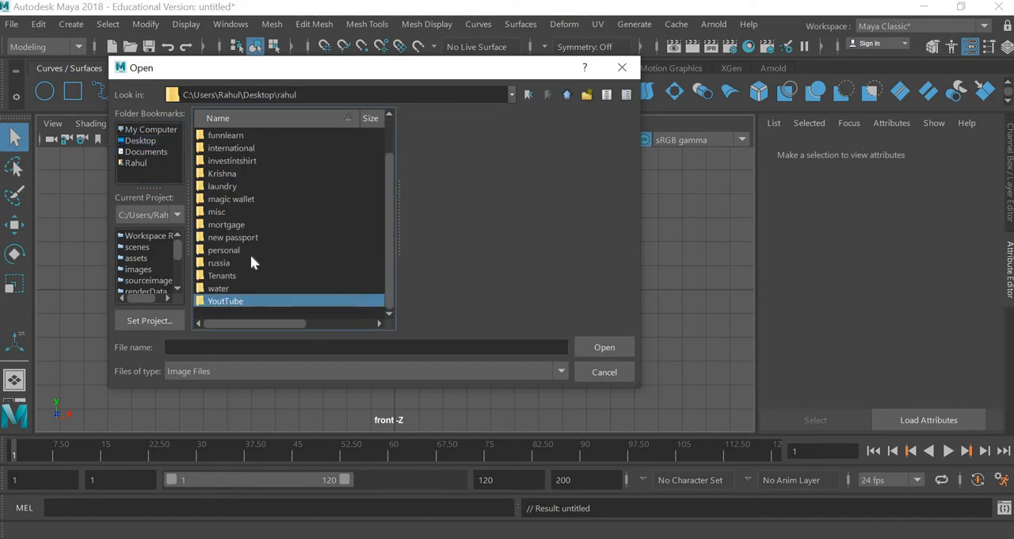
double_click(222, 187)
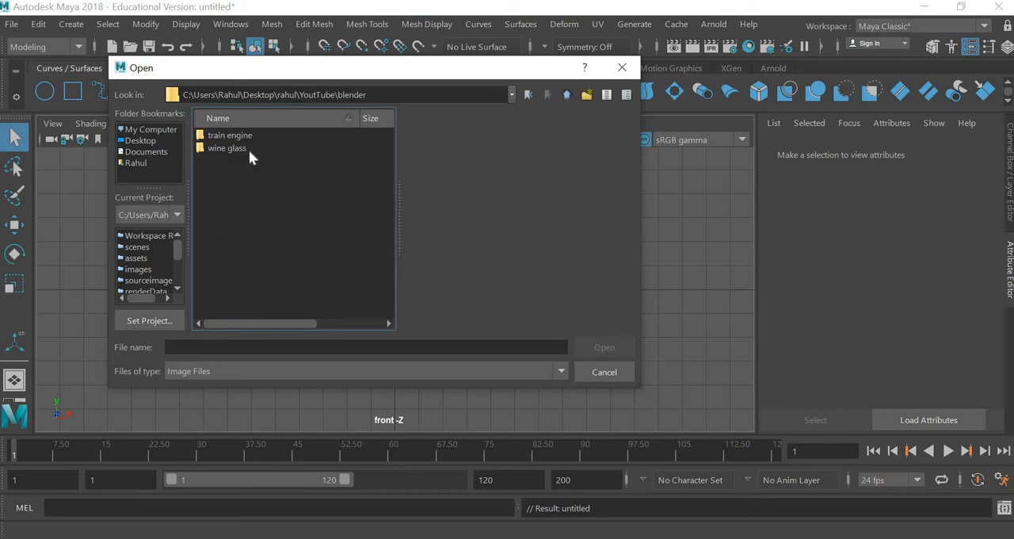
double_click(242, 150)
click(229, 136)
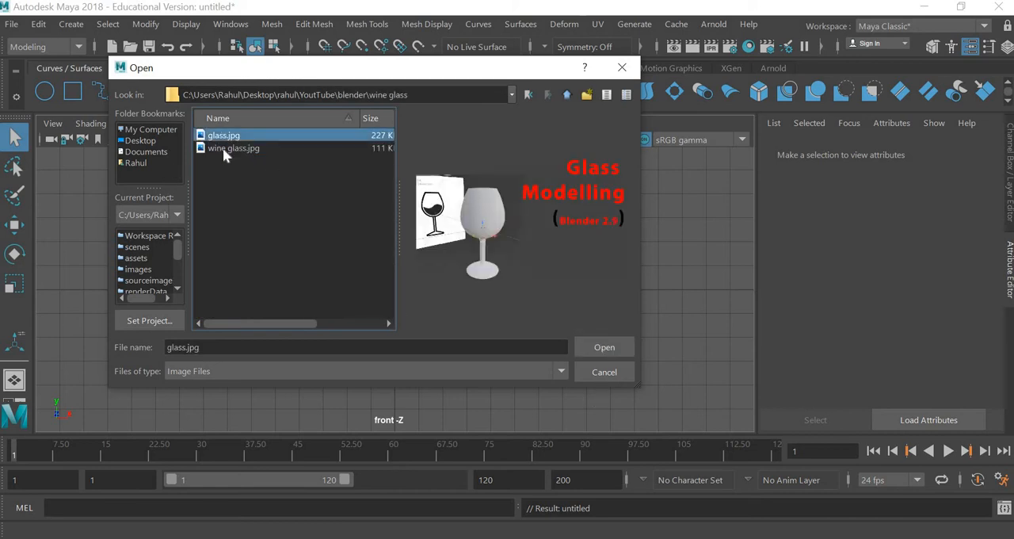
key(Down)
key(Return)
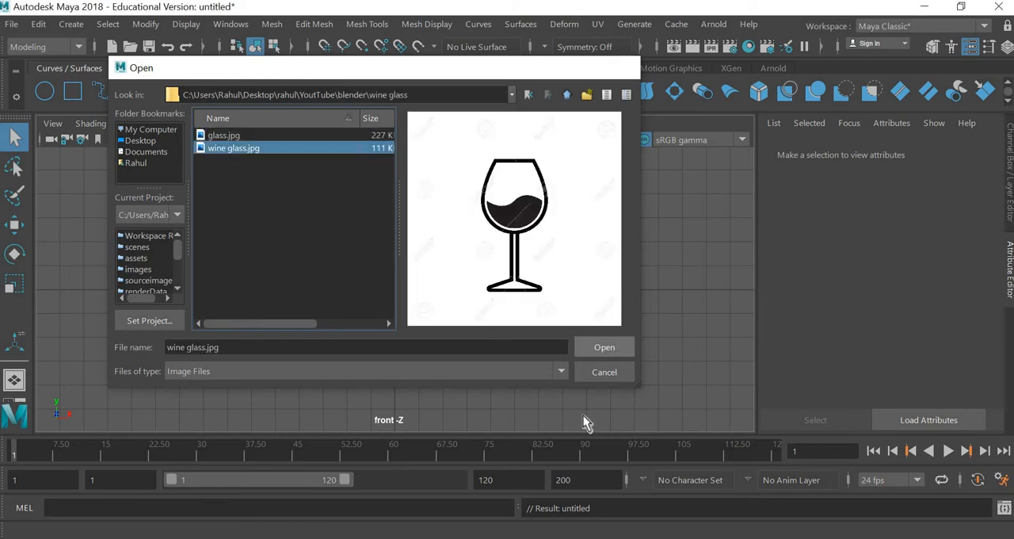
Step: Raise the image plane vertically until the underside of the glass's base rests on the horizontal grid axis
key(w)
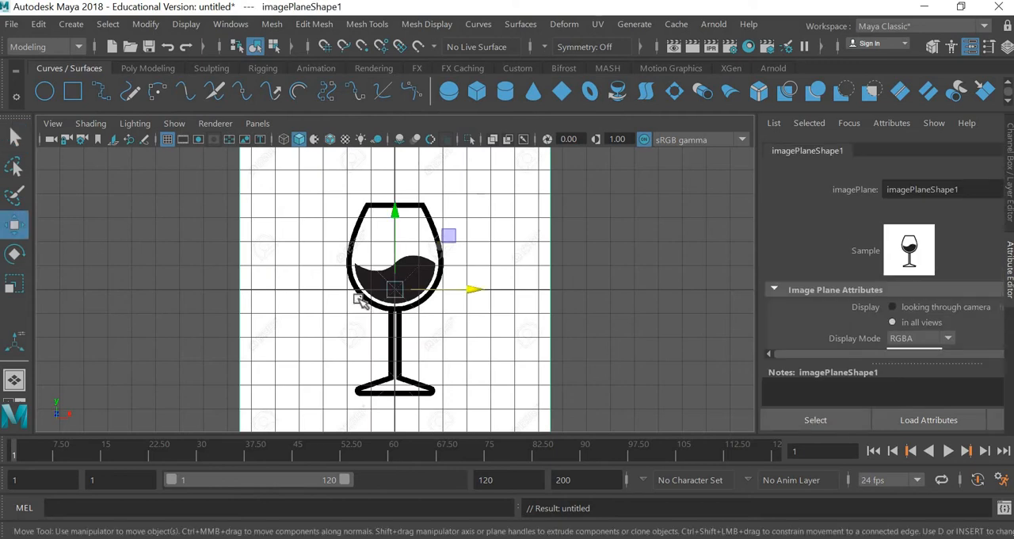
scroll(362, 290, down, 3)
drag(395, 252, 408, 177)
scroll(389, 260, up, 4)
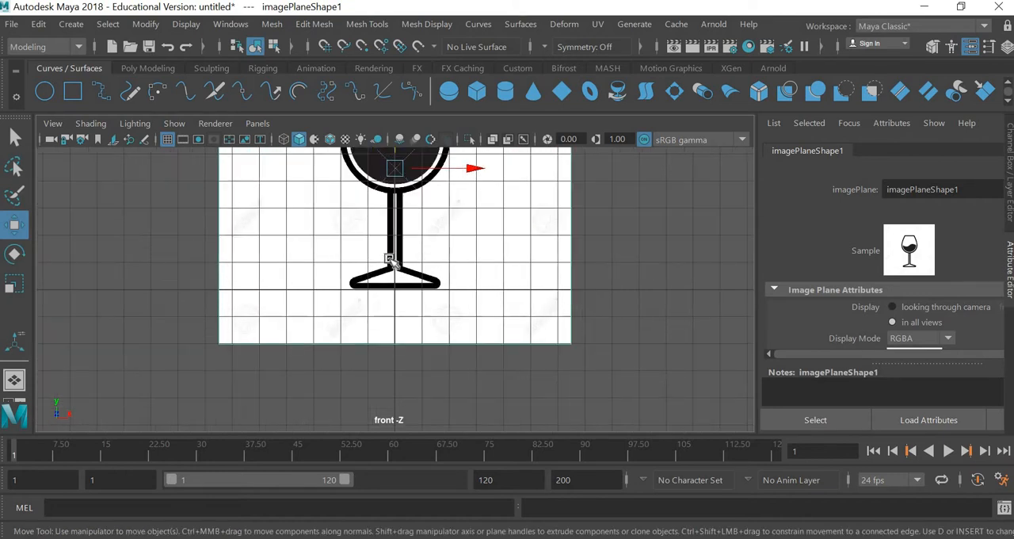
middle_drag(466, 274, 484, 374)
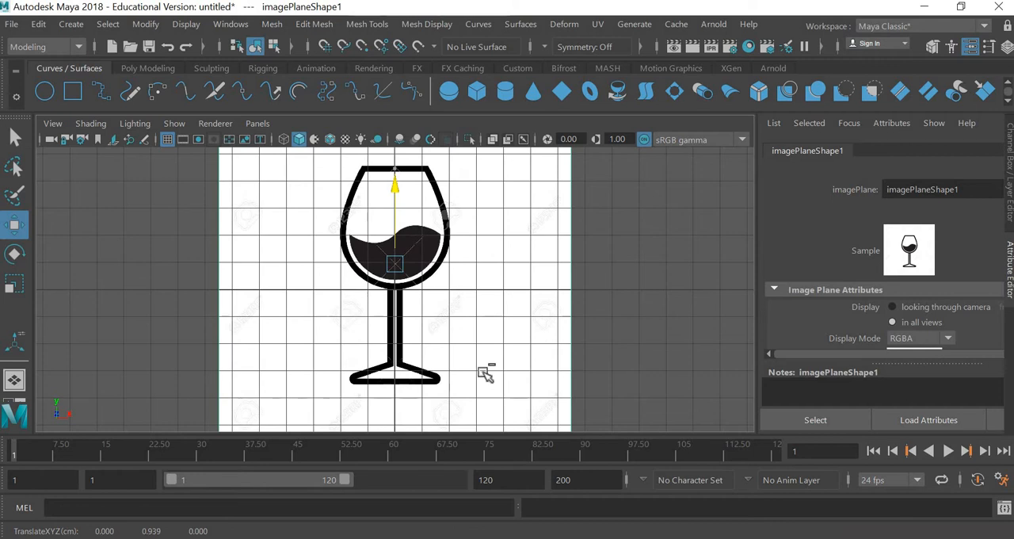
key(ctrl+z)
alt+middle_drag(522, 266, 523, 351)
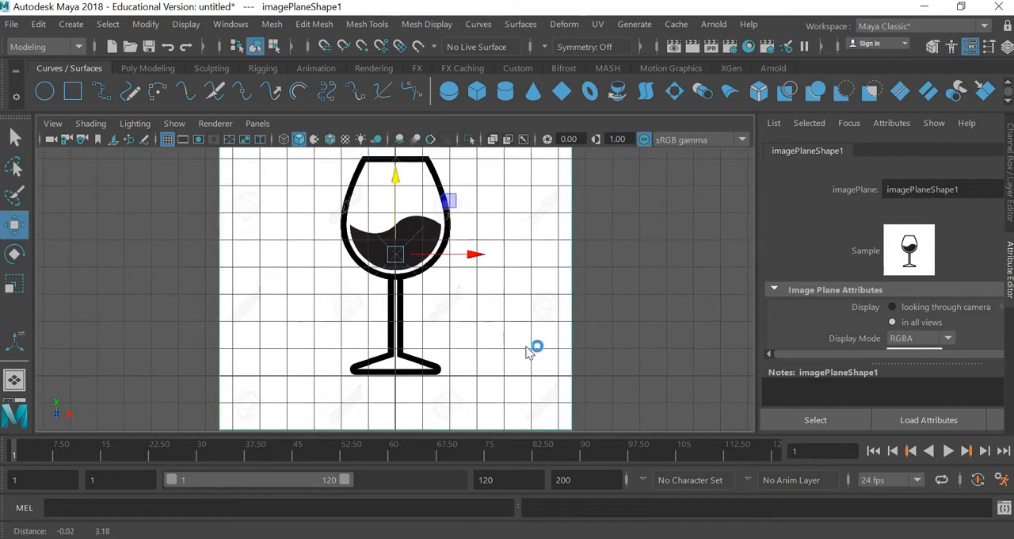
key(super)
click(822, 250)
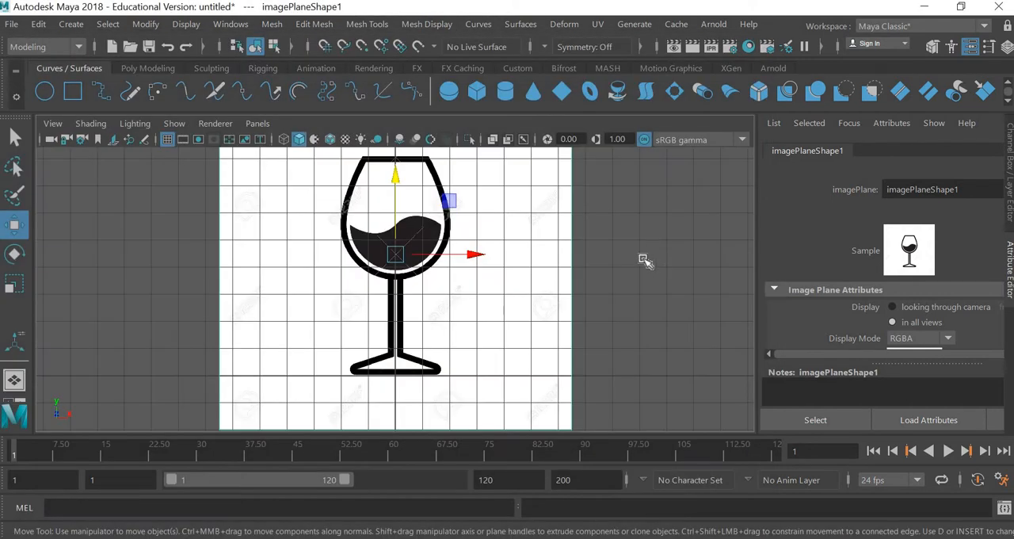
Step: Trace the right half of the base and stem with the Bezier Curve tool, from the base's bottom centre up to the bowl
click(413, 94)
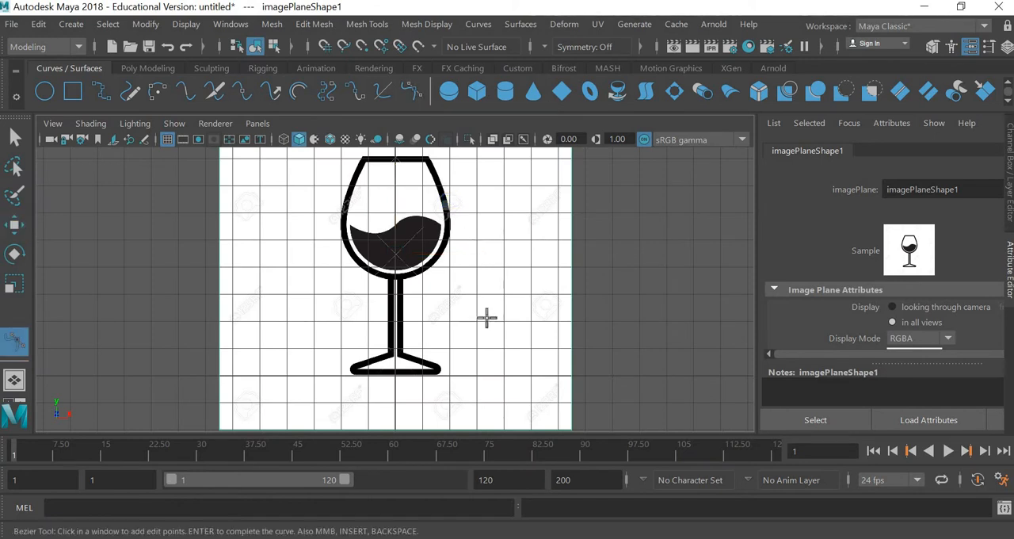
click(396, 373)
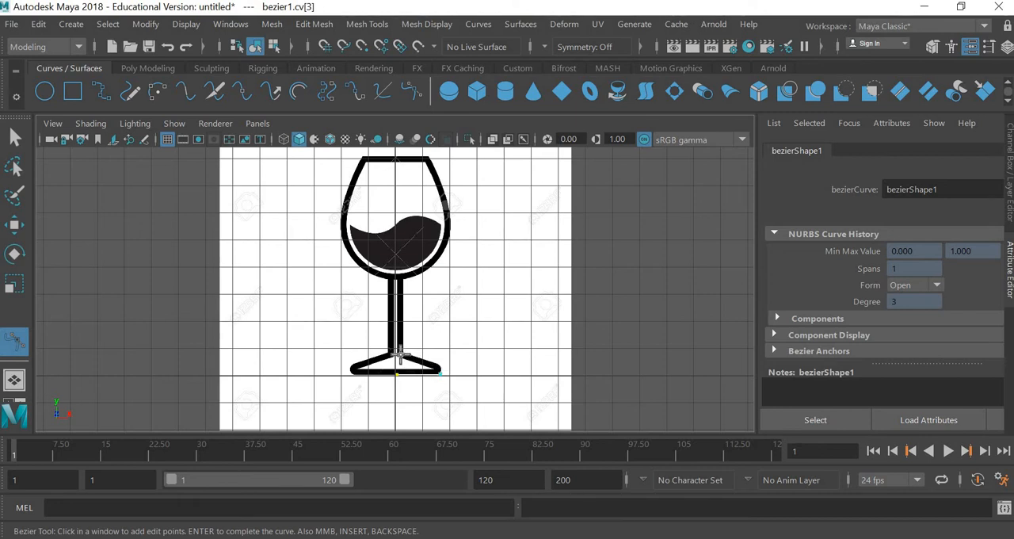
click(400, 283)
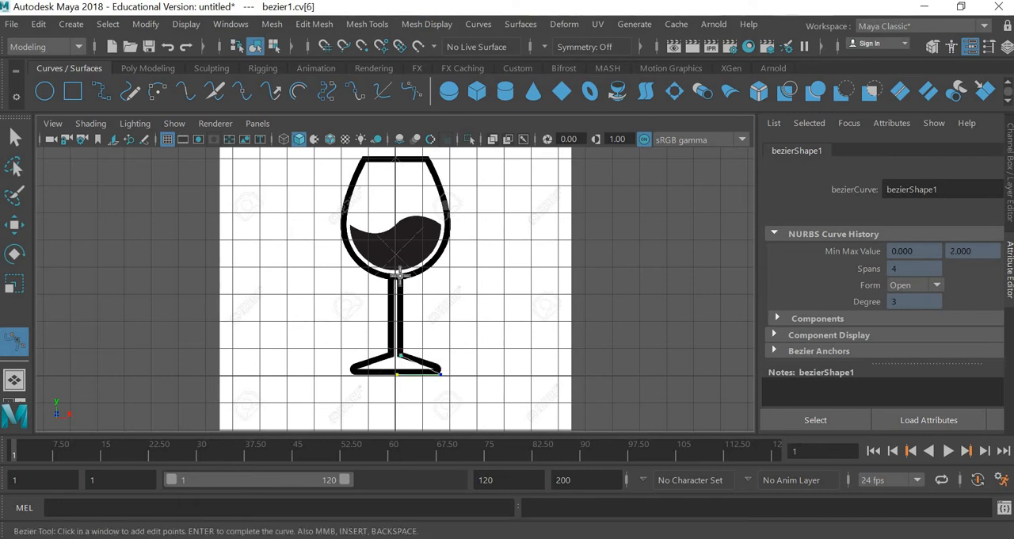
click(400, 276)
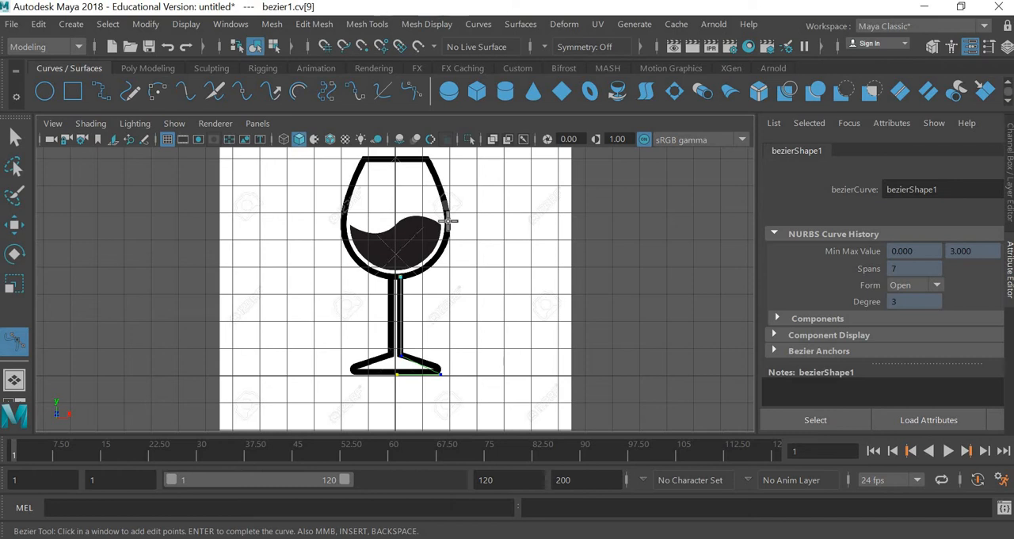
Step: Extend the Bezier curve around the bowl's widest point to the rim, add a last point at the bowl's bottom centre and finish it
drag(449, 215, 450, 167)
click(428, 159)
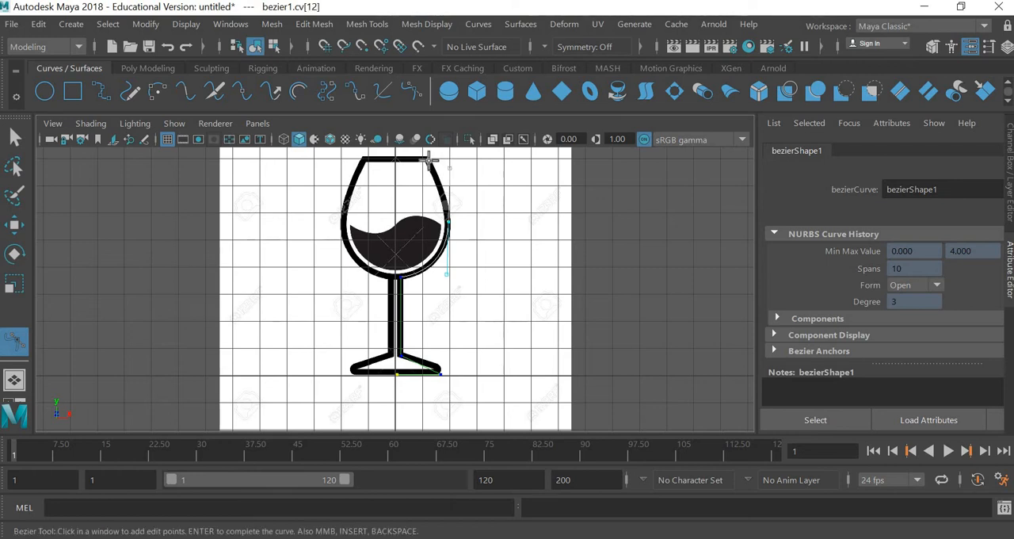
click(428, 160)
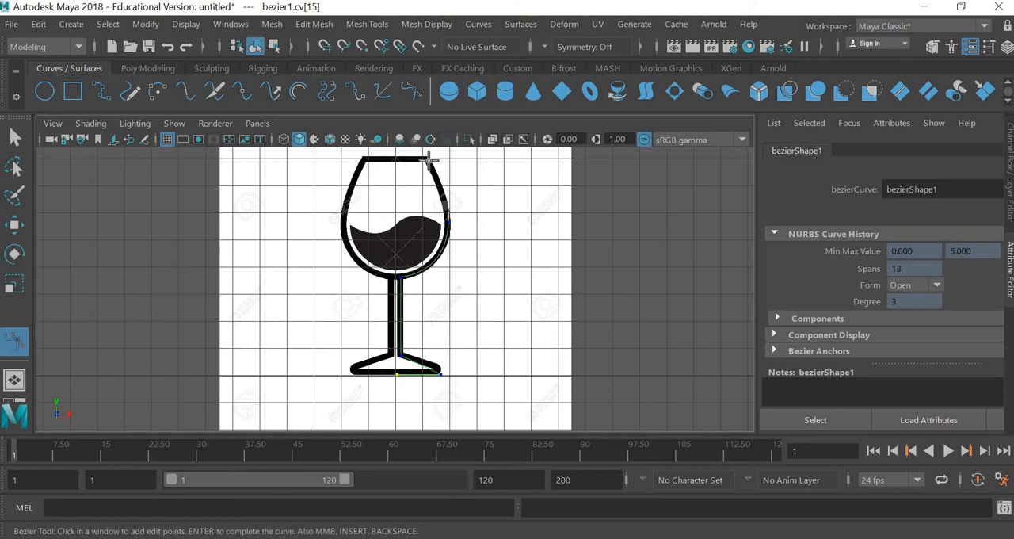
click(395, 275)
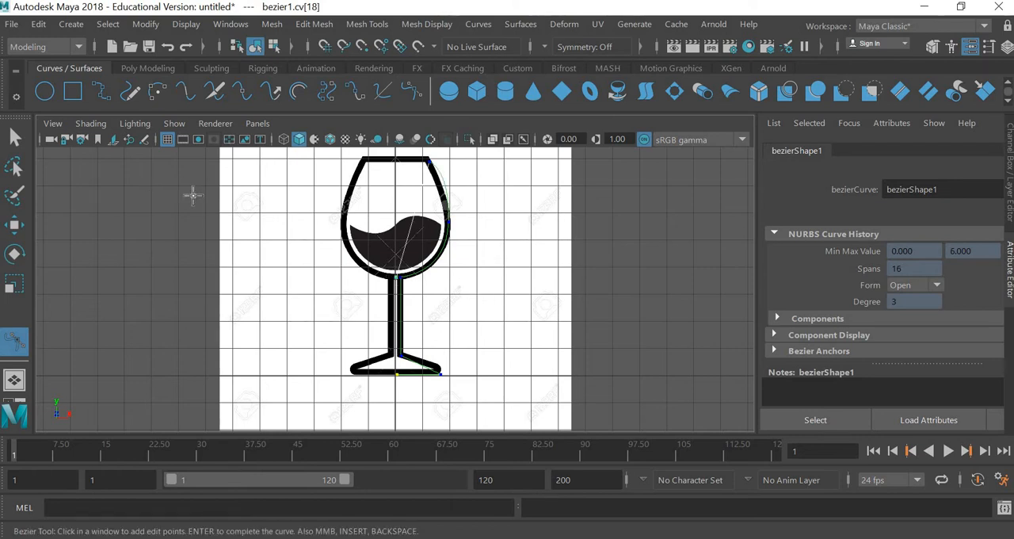
key(w)
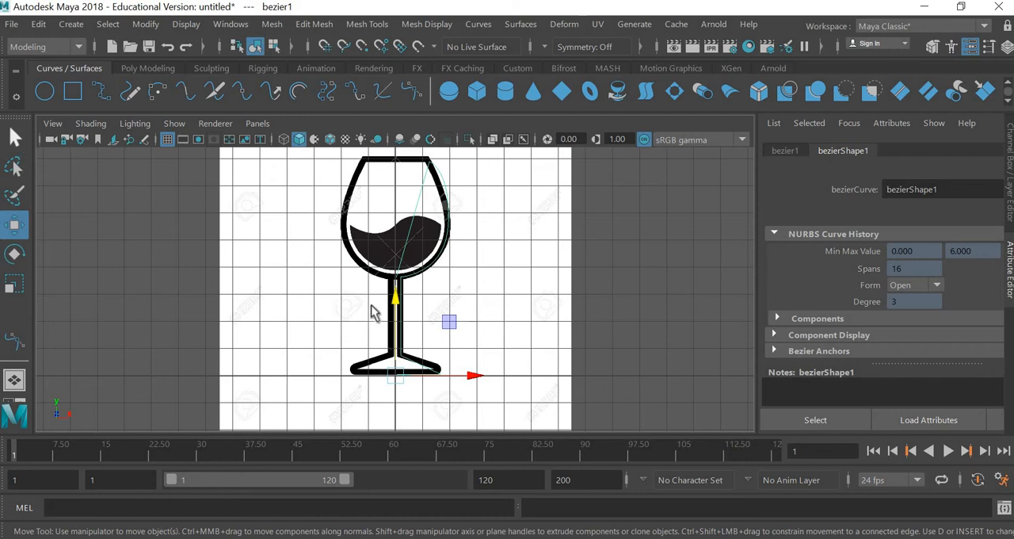
Step: Move the finished profile curve about 8.42 cm along X, clear of the reference image
key(q)
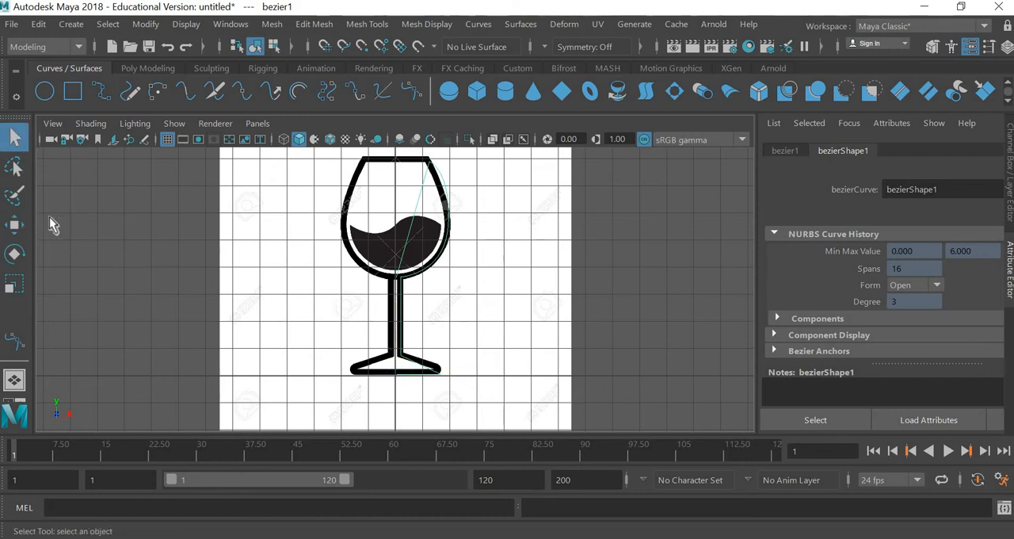
key(w)
drag(470, 377, 697, 379)
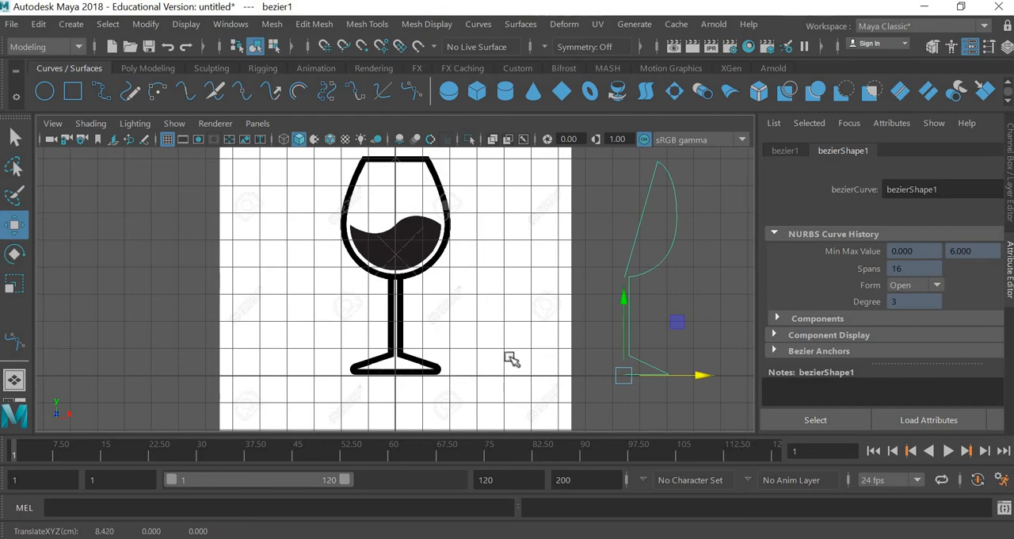
mouse_move(534, 361)
middle_down()
mouse_move(436, 361)
mouse_move(534, 360)
mouse_move(533, 347)
middle_up()
alt+middle_drag(533, 346, 273, 358)
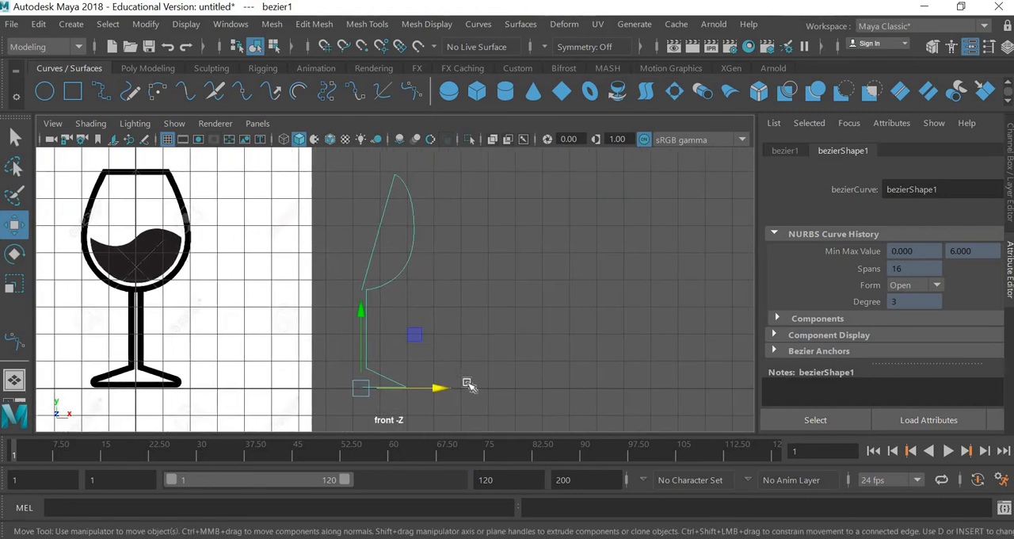
Step: Display the profile curve's control vertices and examine the points along its base, stem and bowl
click(428, 401)
key(ctrl+z)
scroll(427, 398, up, 5)
alt+middle_drag(433, 400, 471, 285)
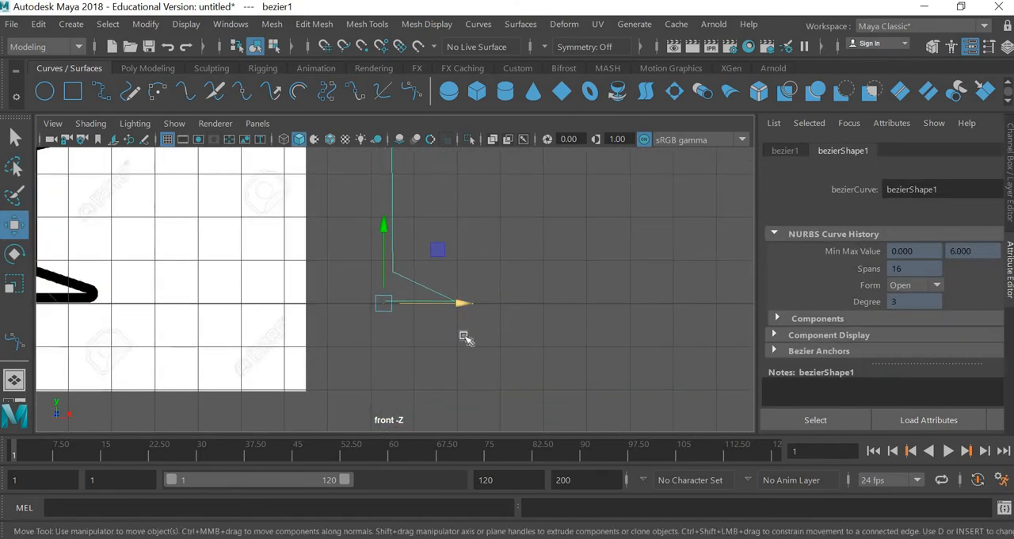
scroll(464, 335, up, 5)
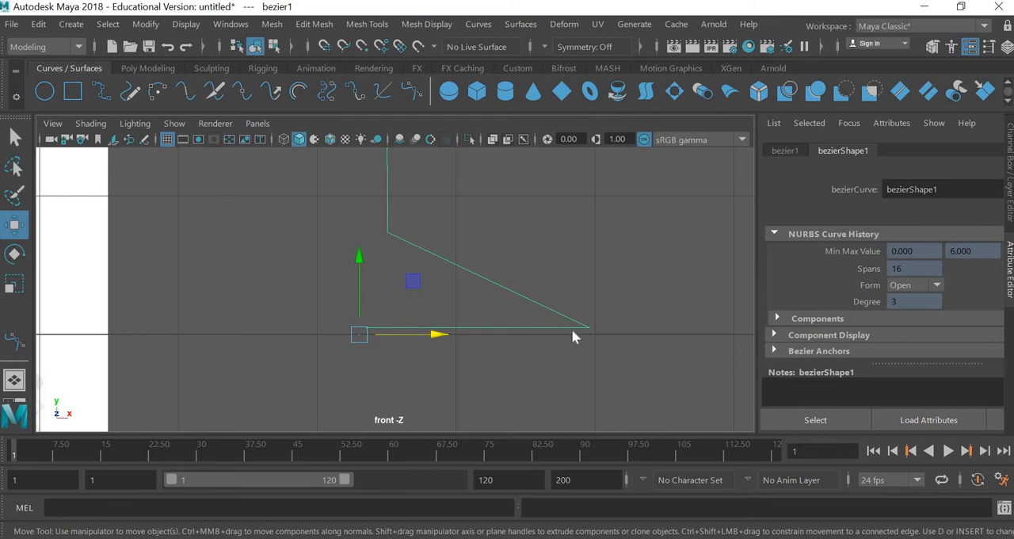
right_click(572, 331)
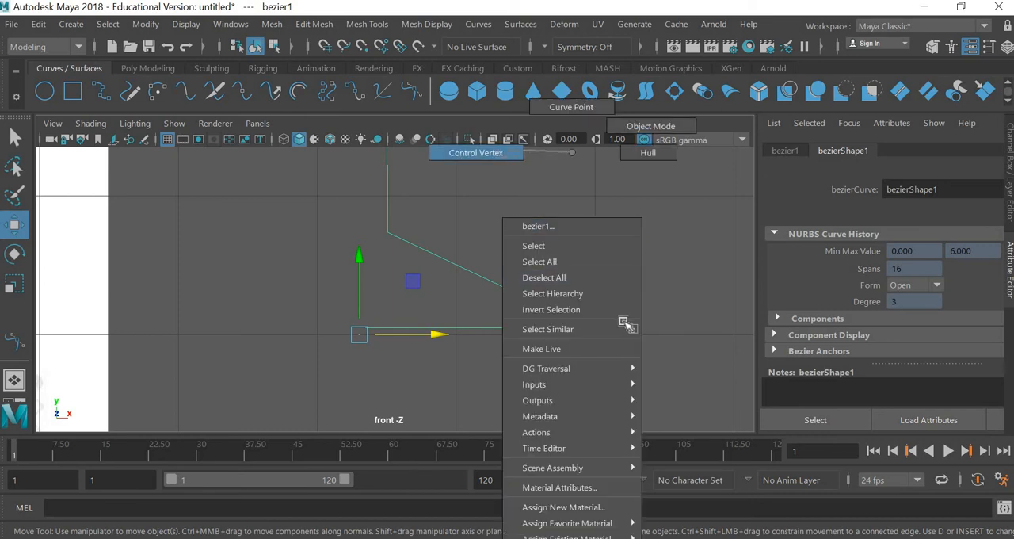
right_drag(624, 322, 594, 331)
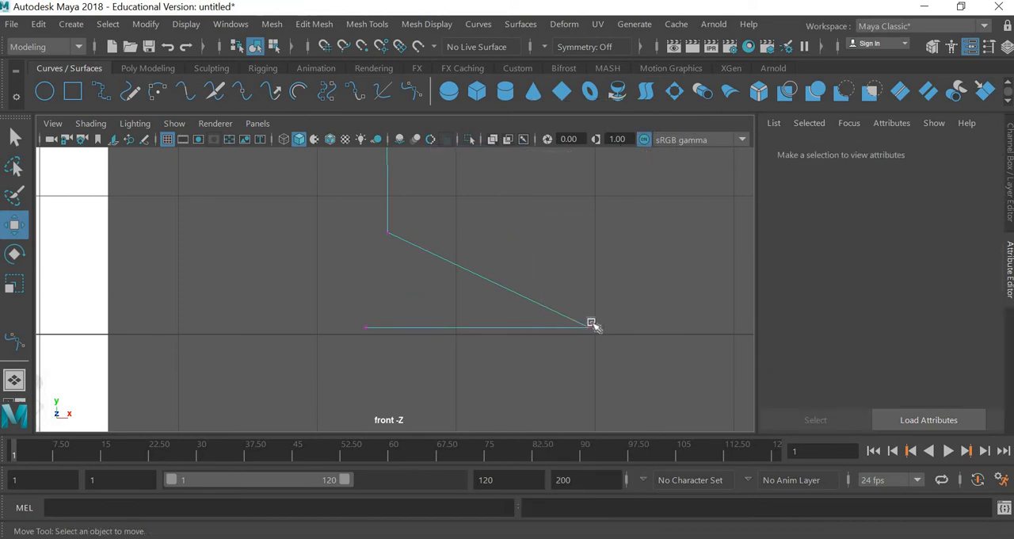
scroll(586, 326, down, 5)
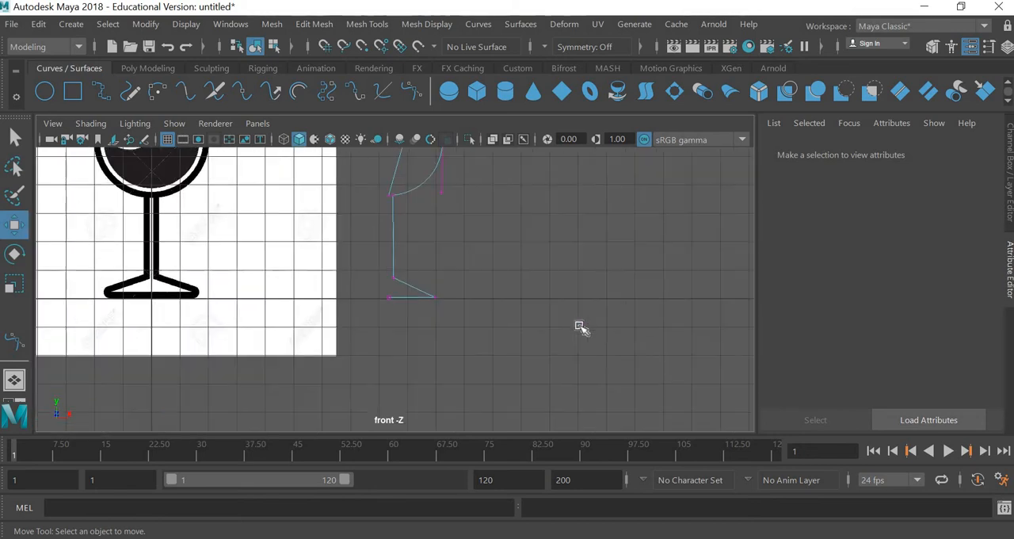
scroll(430, 313, up, 3)
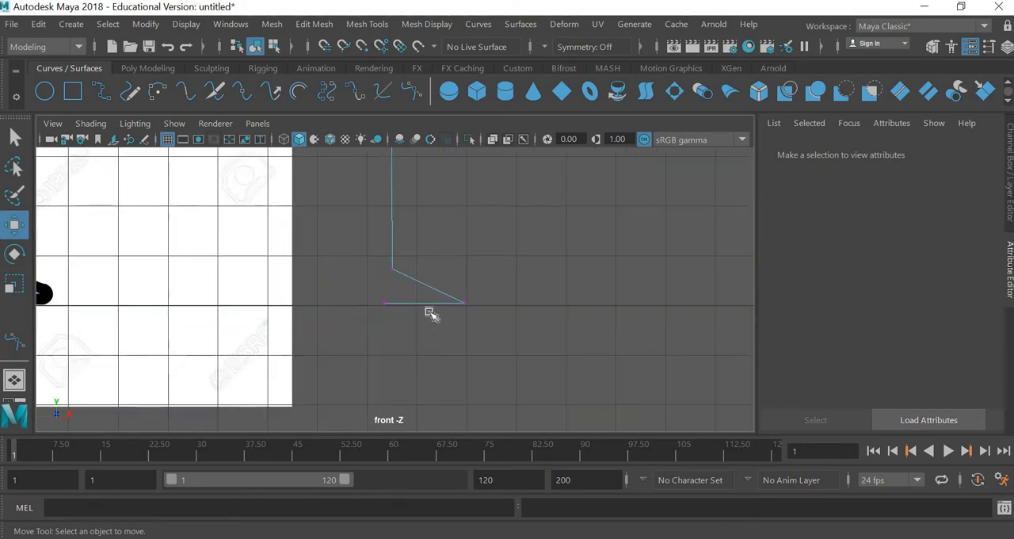
scroll(444, 287, down, 5)
scroll(455, 296, up, 5)
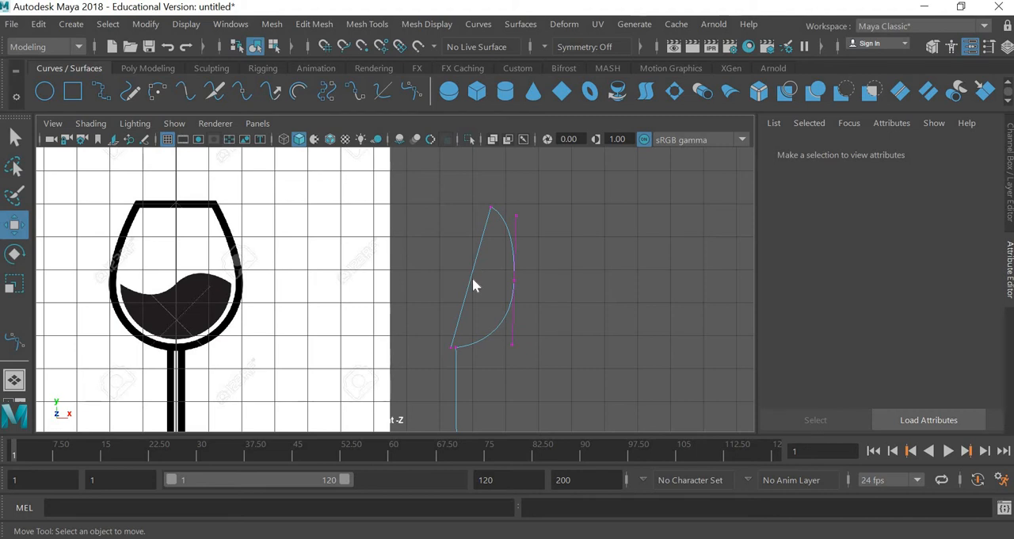
Step: Insert a knot midway along the bowl's straight inner line, at the selected curve point, with multiplicity increased by 1
right_drag(471, 142, 469, 101)
click(471, 277)
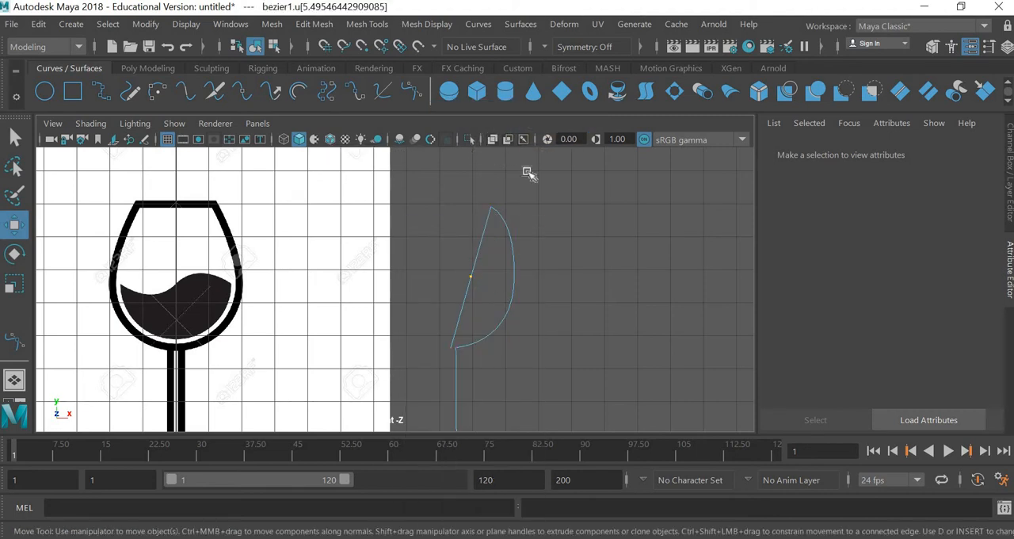
click(480, 25)
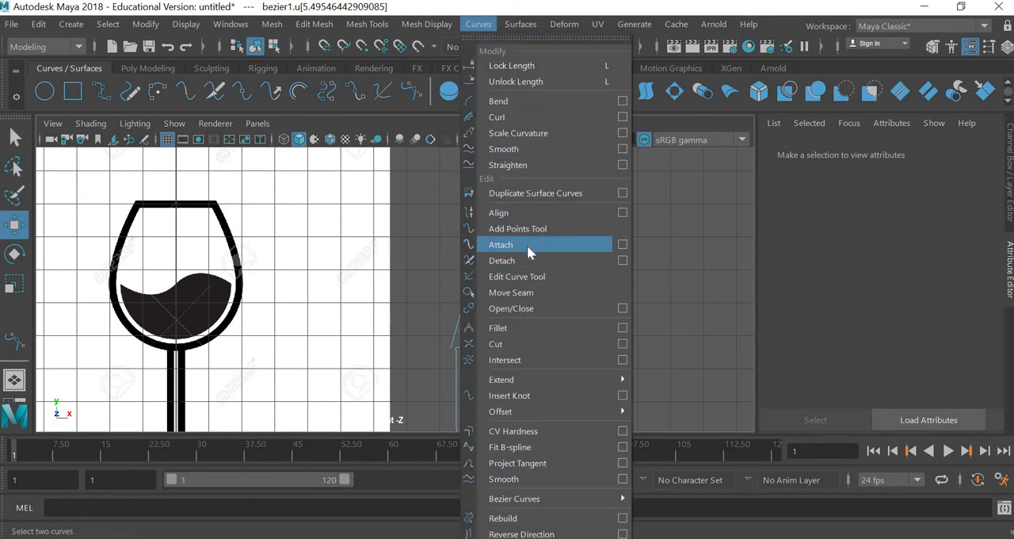
click(625, 399)
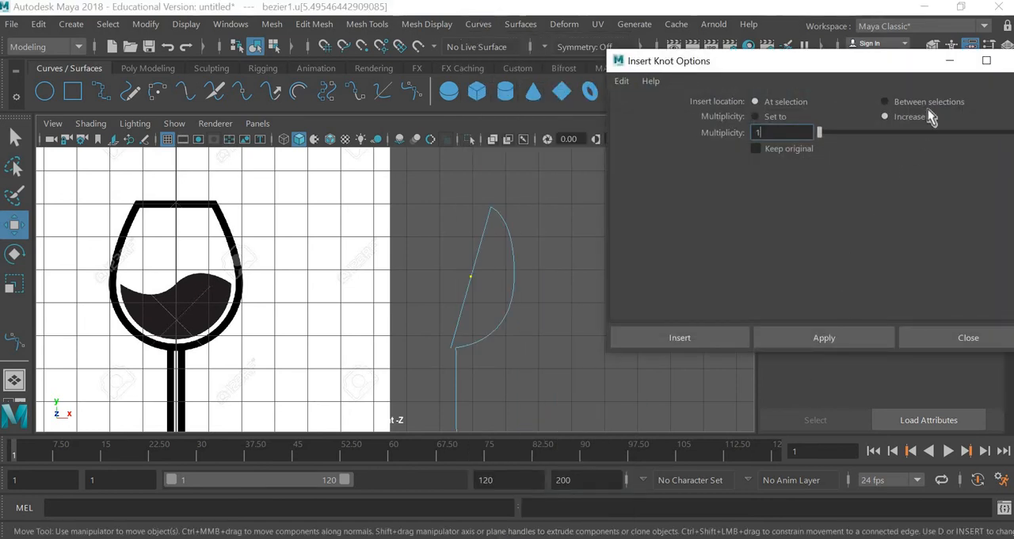
click(828, 342)
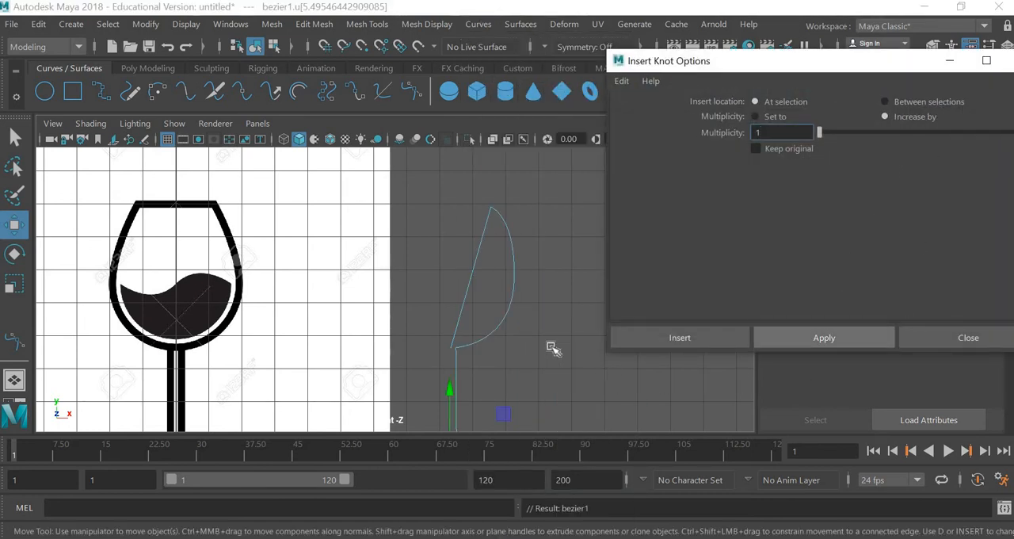
click(978, 337)
Step: Move the inserted control vertex outward beside the bowl's outer wall, to about X 10.01, Y 5.56 cm
right_drag(471, 283, 469, 248)
drag(464, 271, 504, 305)
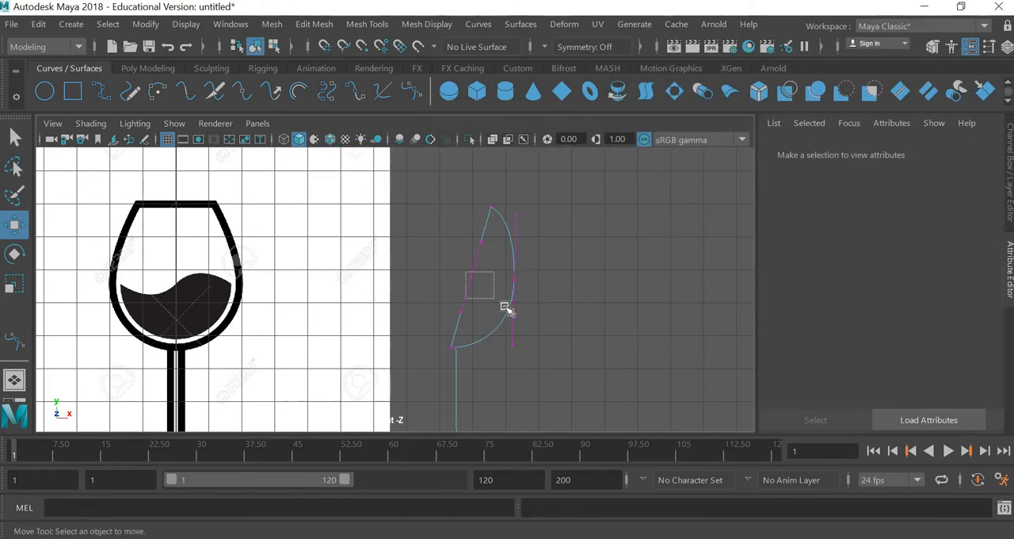
drag(529, 223, 564, 234)
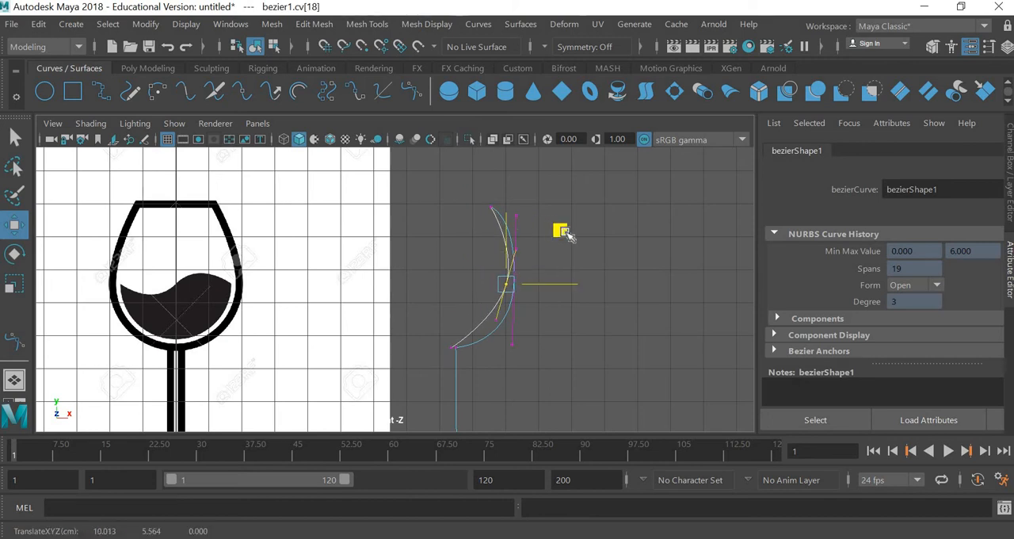
scroll(521, 333, up, 2)
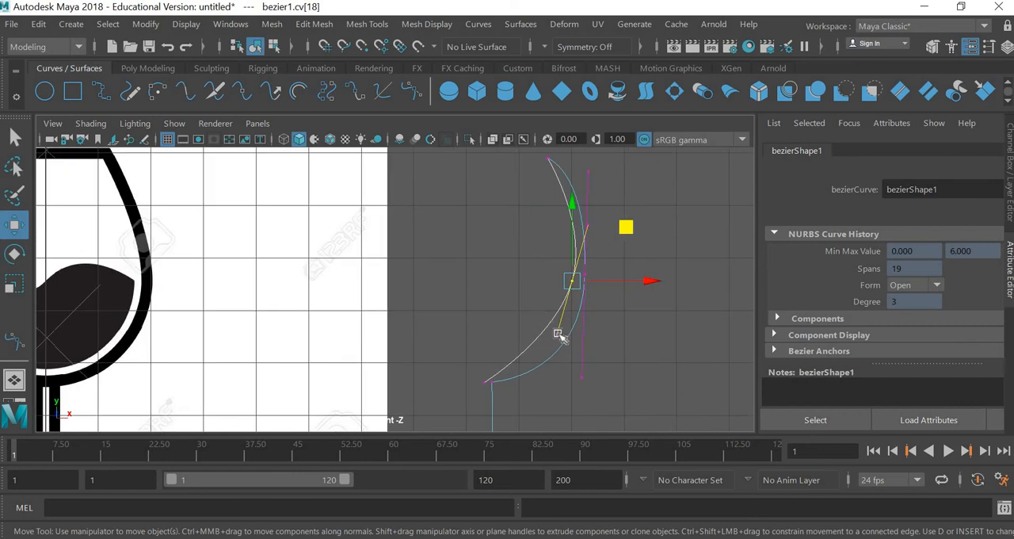
Step: Adjust the inserted point's lower tangent handle to about X 9.75, Y 4.53 cm
click(560, 339)
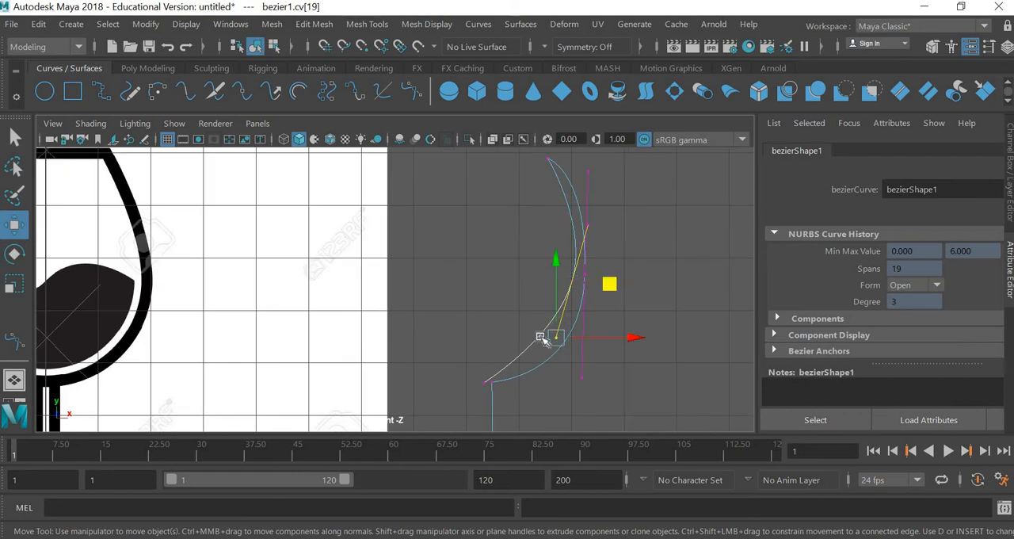
drag(559, 337, 559, 336)
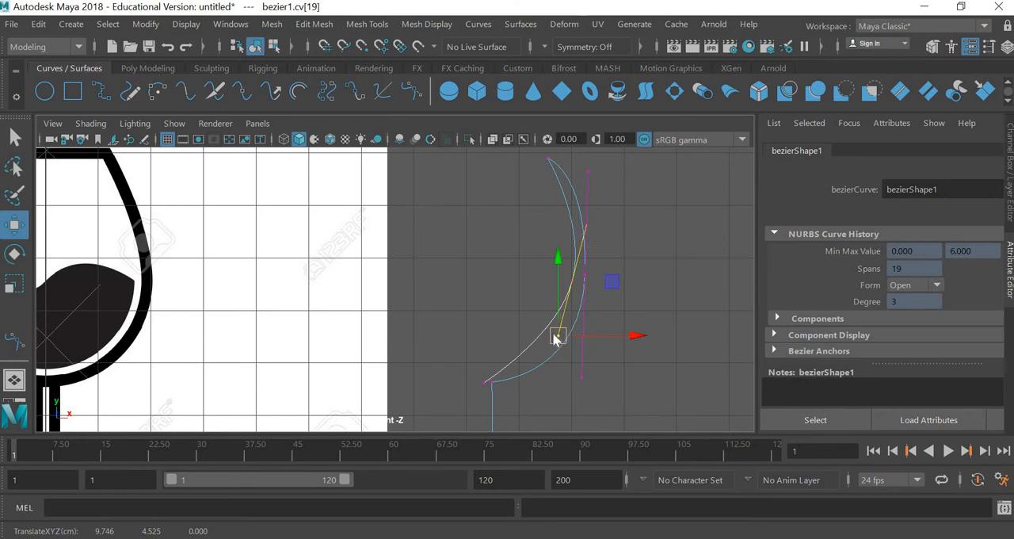
shift+right_drag(552, 334, 569, 287)
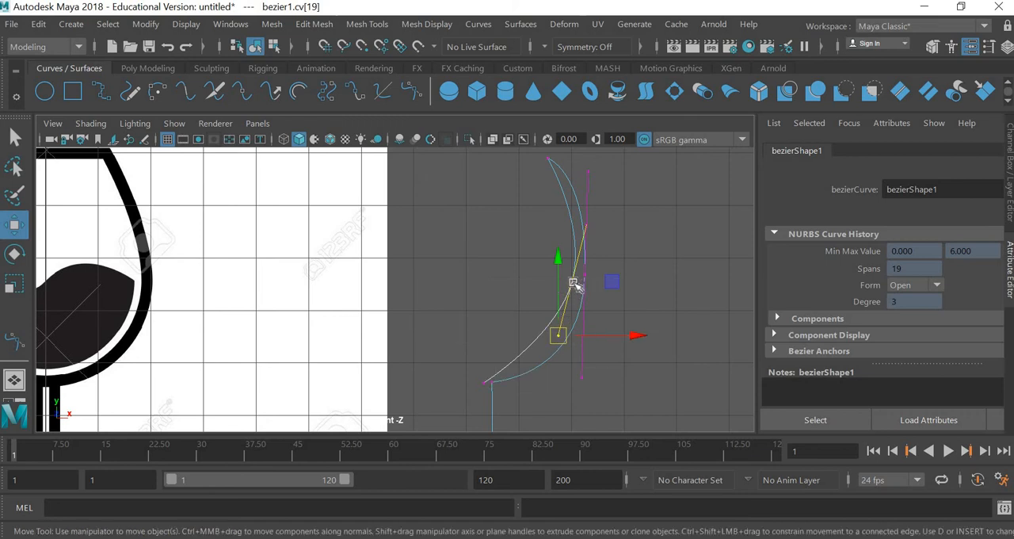
Step: Break the inserted point's tangents and pull its handles outward, the lower to about (10.24, 4.18) and the upper to about (10.38, 6.78) cm
click(575, 283)
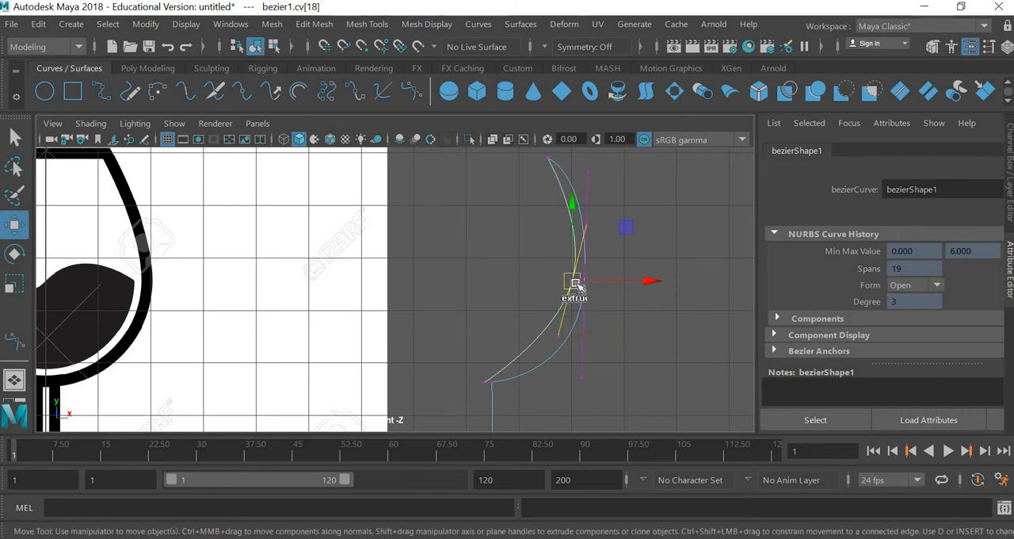
shift+right_drag(572, 286, 493, 285)
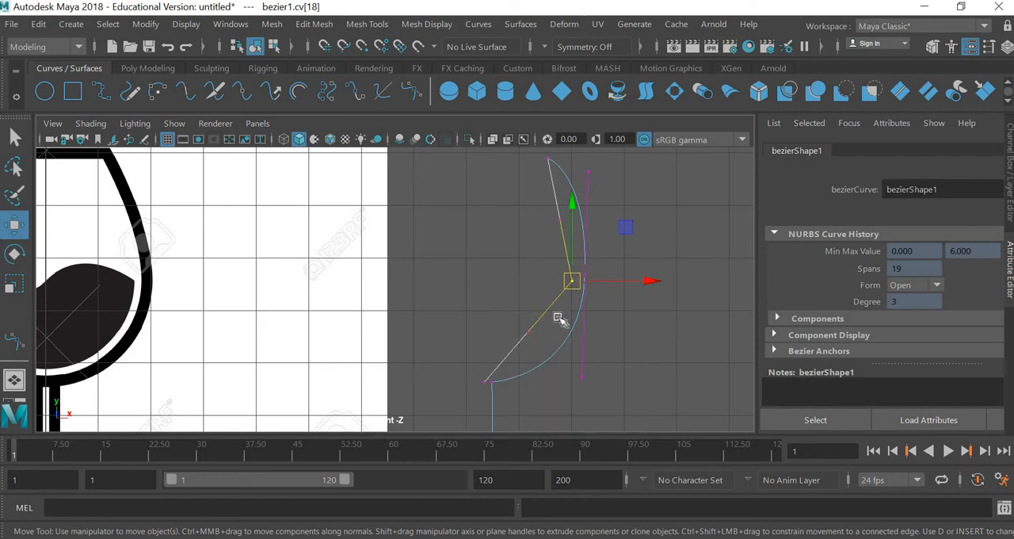
click(528, 332)
drag(530, 333, 585, 355)
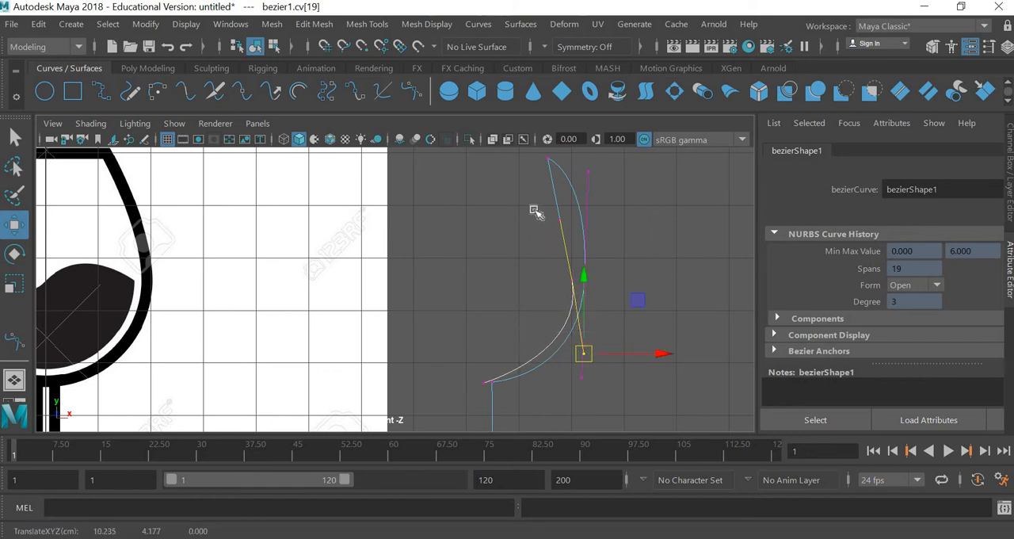
drag(538, 209, 596, 220)
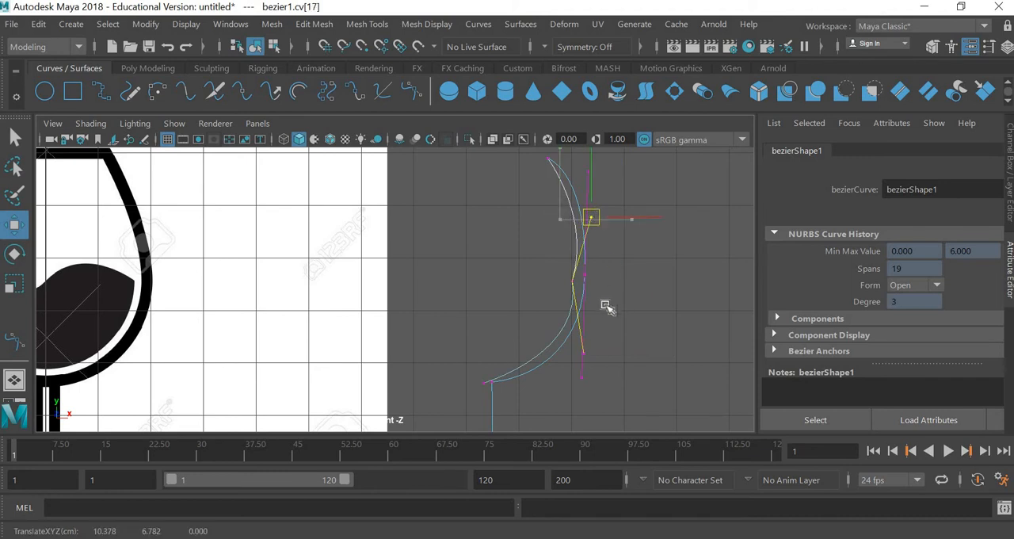
Step: Nudge the inner wall's middle point slightly outward along X, closer to the outer wall
click(576, 281)
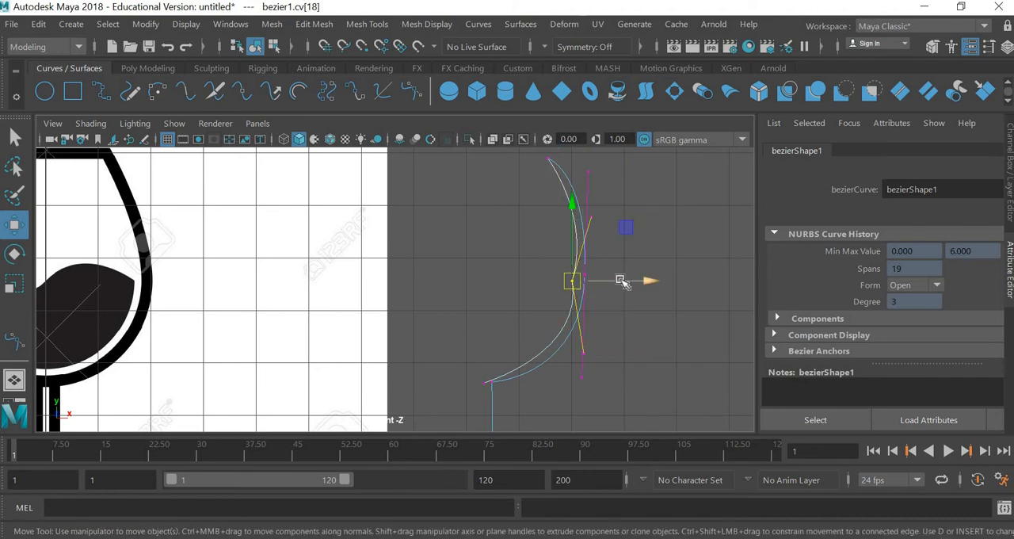
mouse_move(621, 282)
mouse_down()
mouse_move(592, 281)
mouse_move(616, 280)
mouse_up()
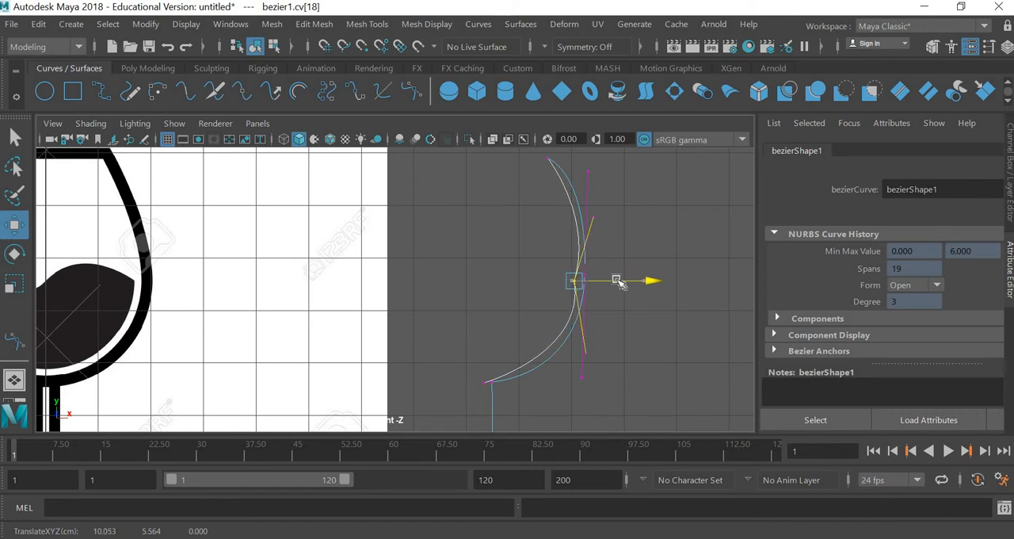
click(618, 321)
scroll(625, 294, up, 4)
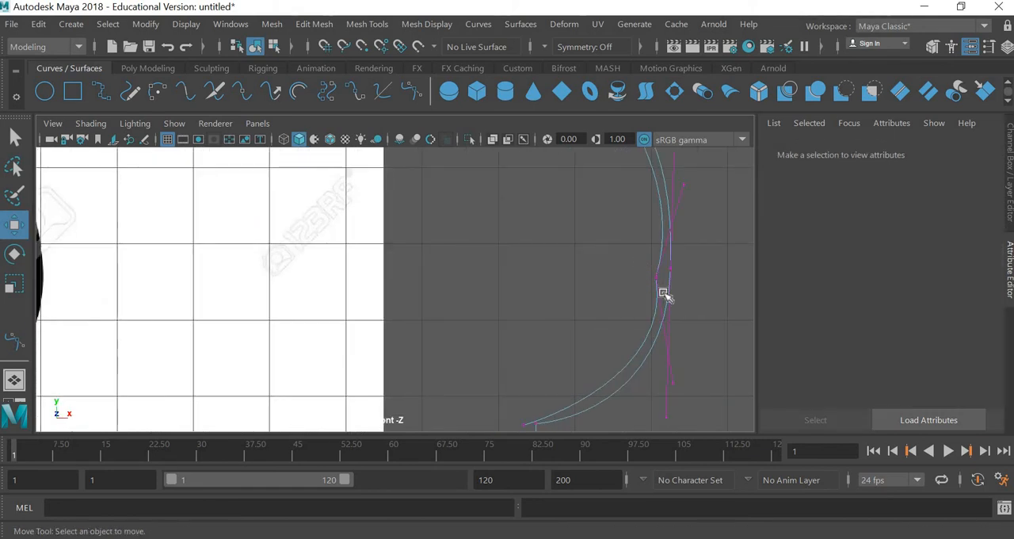
Step: Smooth the inner wall by moving the lower handle to about X 9.94, the upper handle to X 10.18 and the middle point to X 10.11 cm
drag(639, 265, 663, 293)
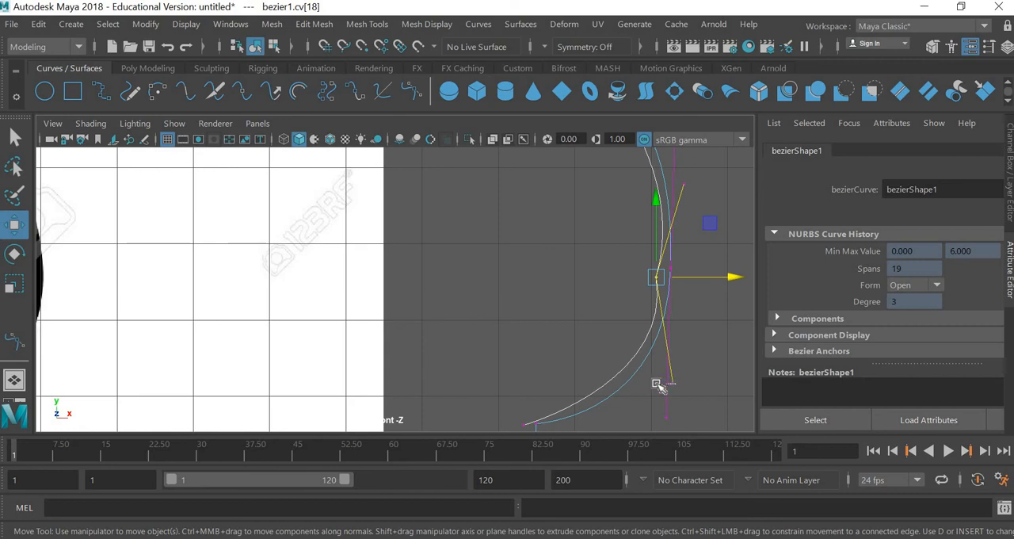
drag(655, 353, 656, 385)
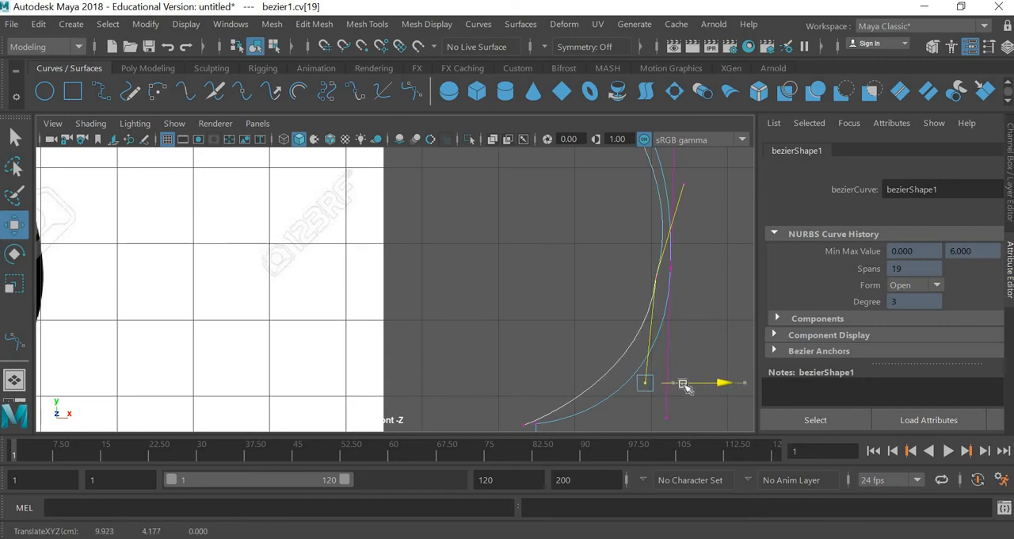
click(682, 187)
drag(719, 182, 719, 244)
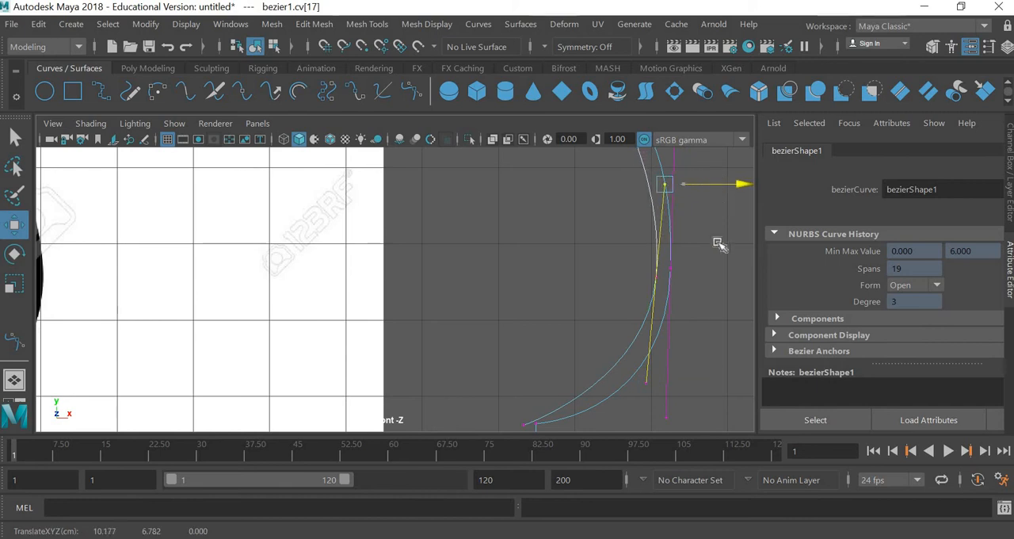
drag(642, 267, 695, 276)
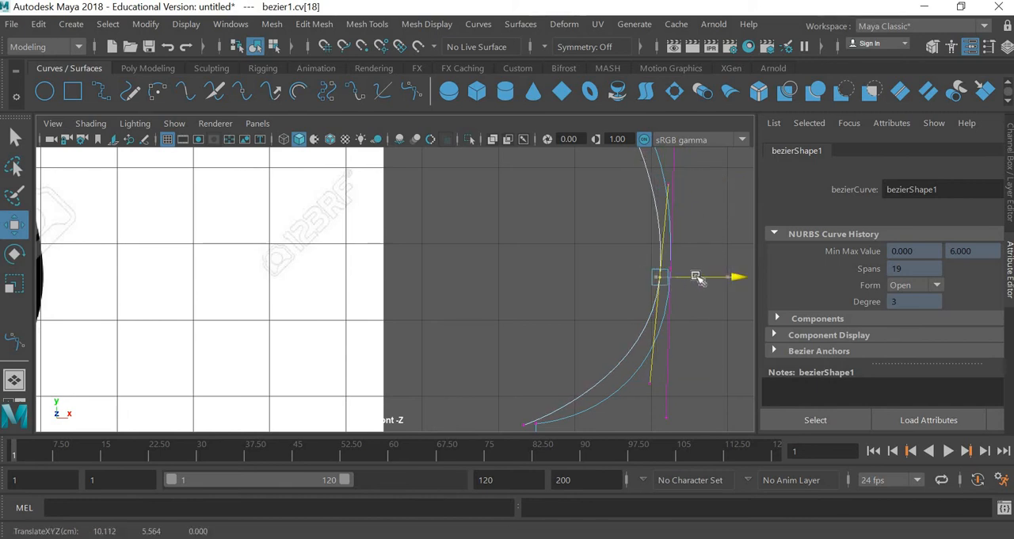
scroll(539, 410, down, 2)
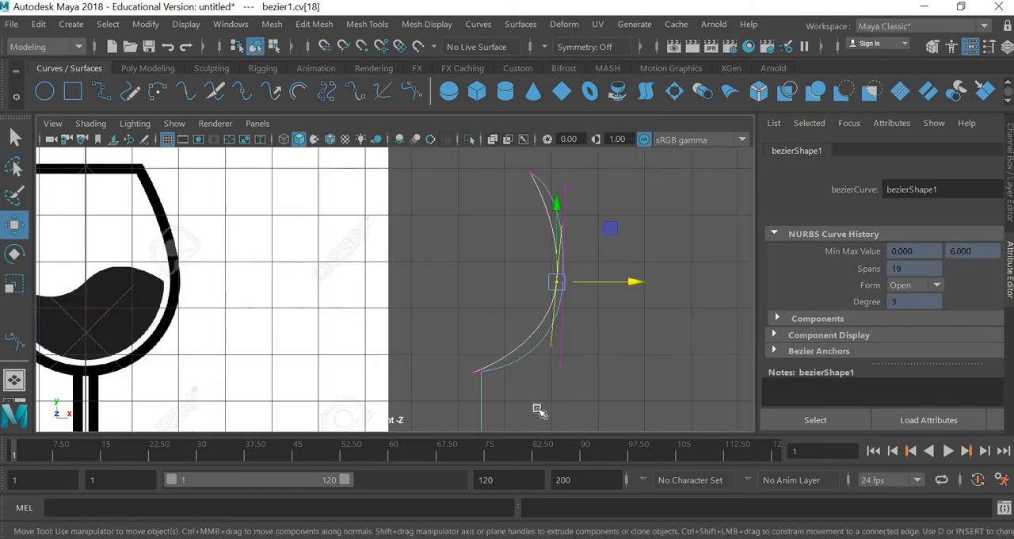
Step: Convert the inner wall's lower end point at the bowl base to a Bezier Corner
scroll(554, 412, up, 2)
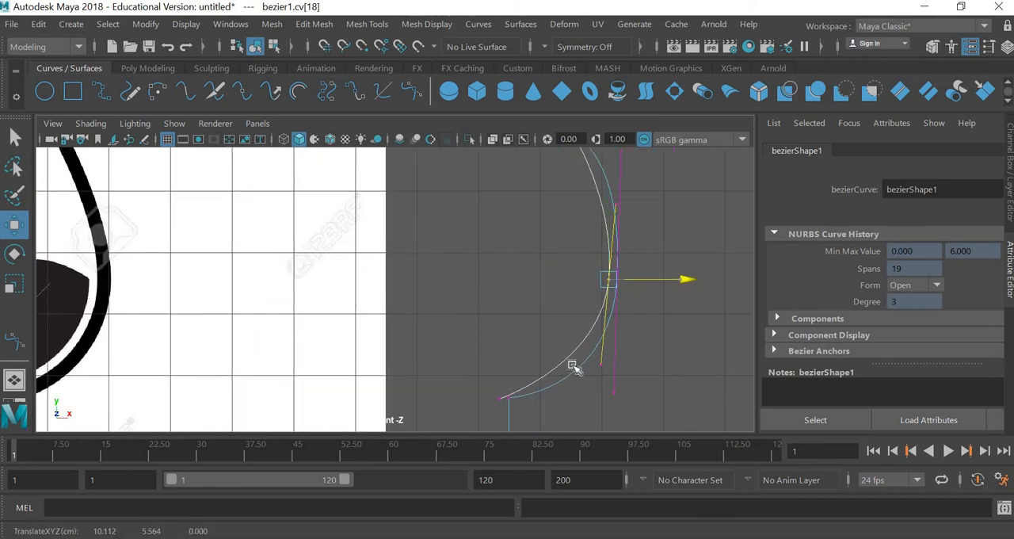
shift+middle_drag(574, 368, 546, 294)
key(ctrl+z)
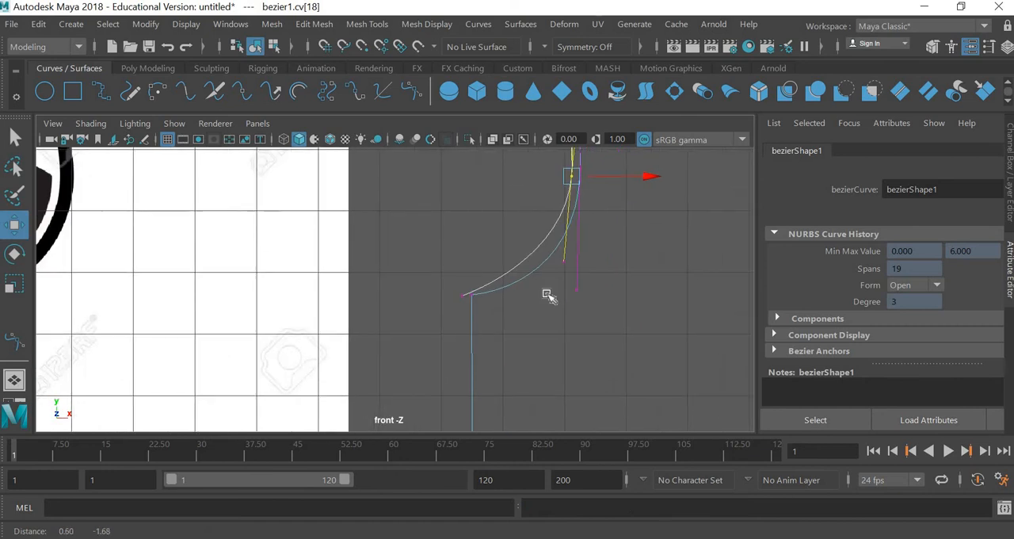
scroll(545, 294, up, 3)
drag(504, 327, 505, 326)
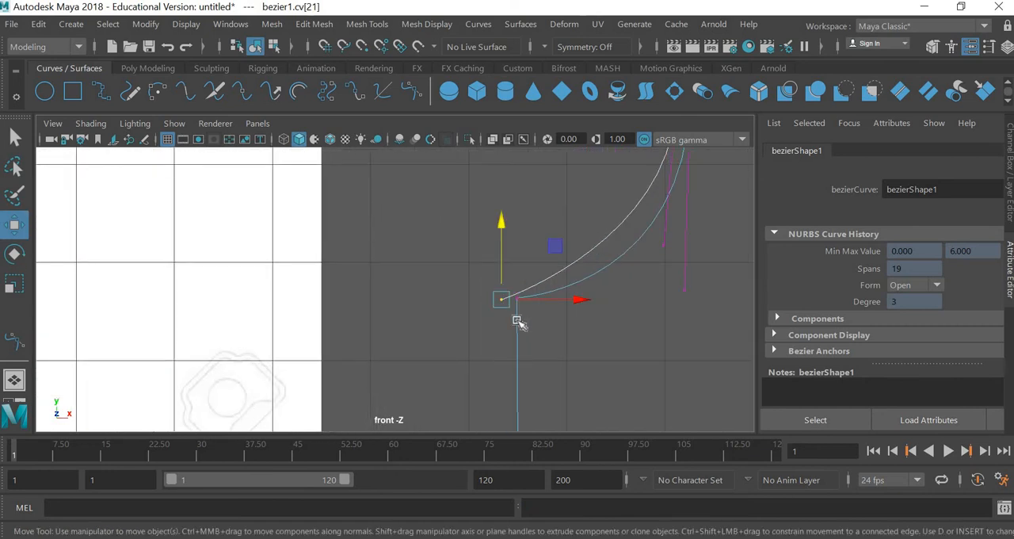
right_drag(503, 298, 580, 323)
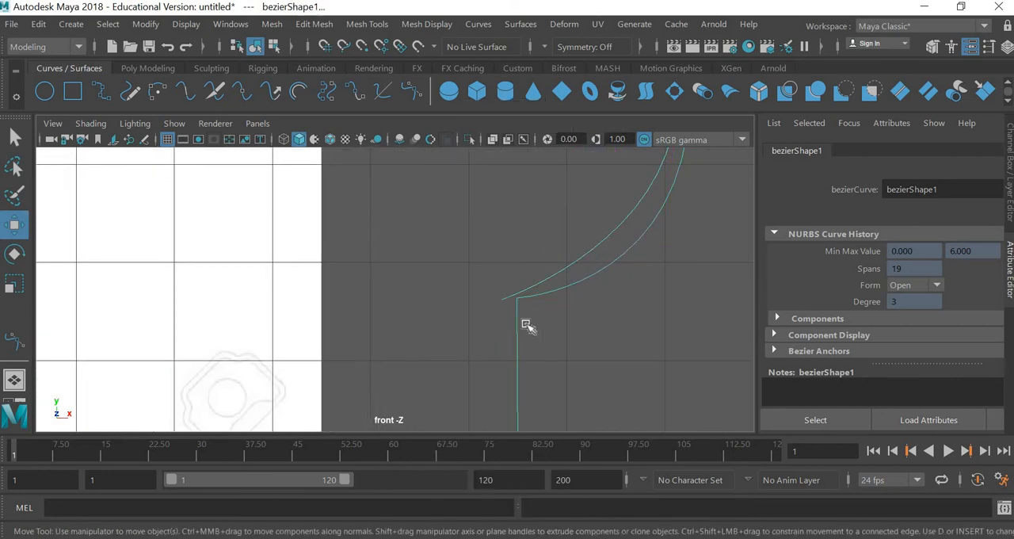
click(543, 294)
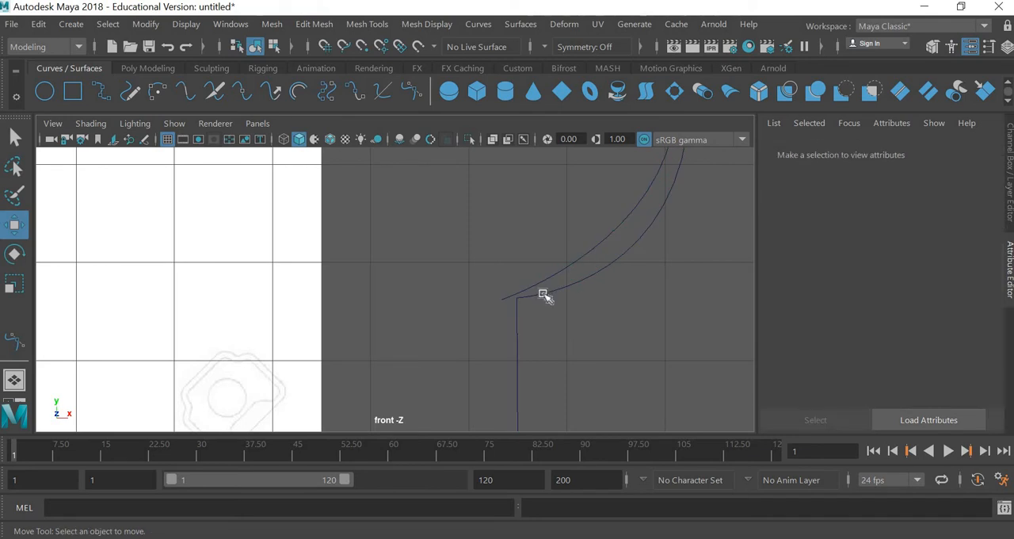
click(542, 293)
right_drag(544, 301, 445, 155)
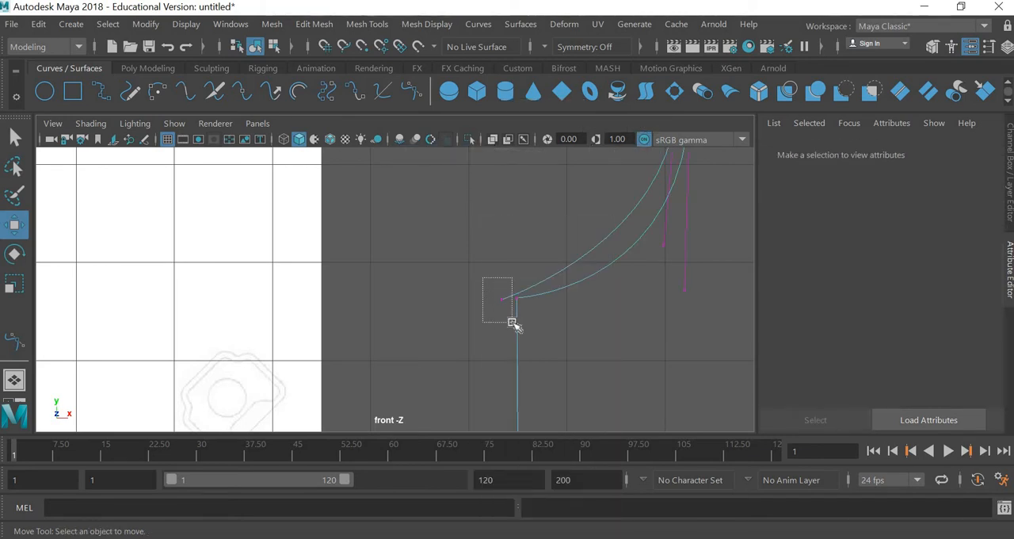
drag(513, 323, 511, 321)
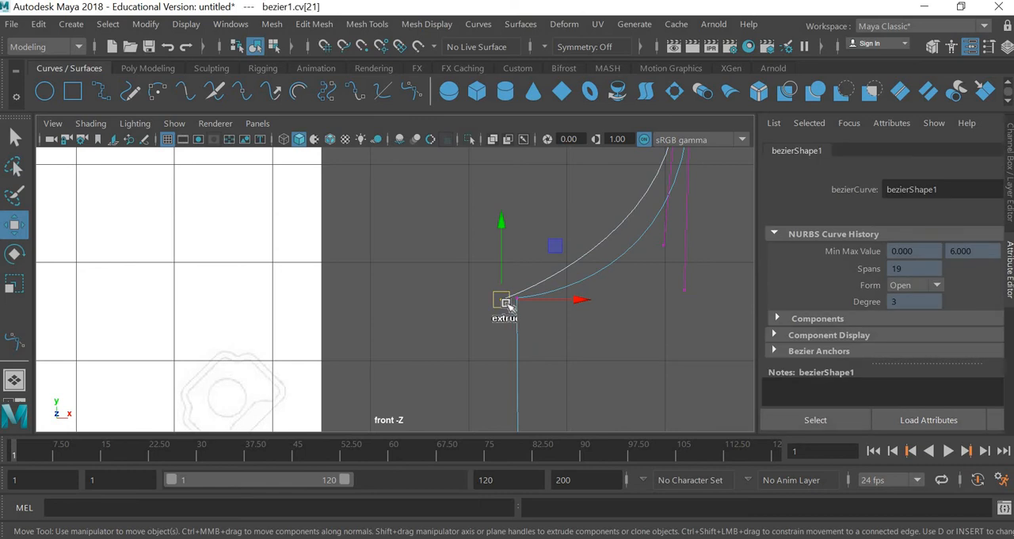
shift+right_drag(502, 308, 500, 310)
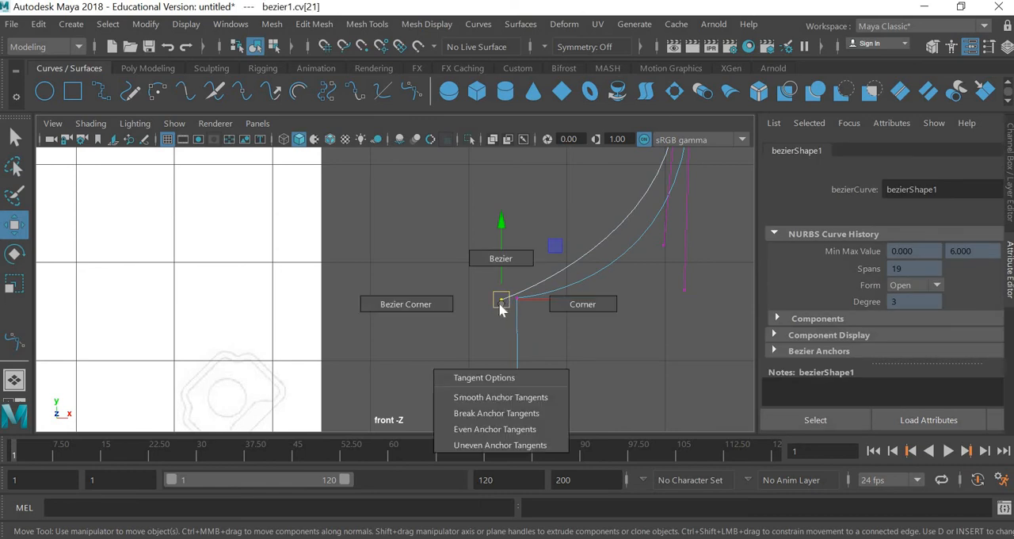
click(440, 308)
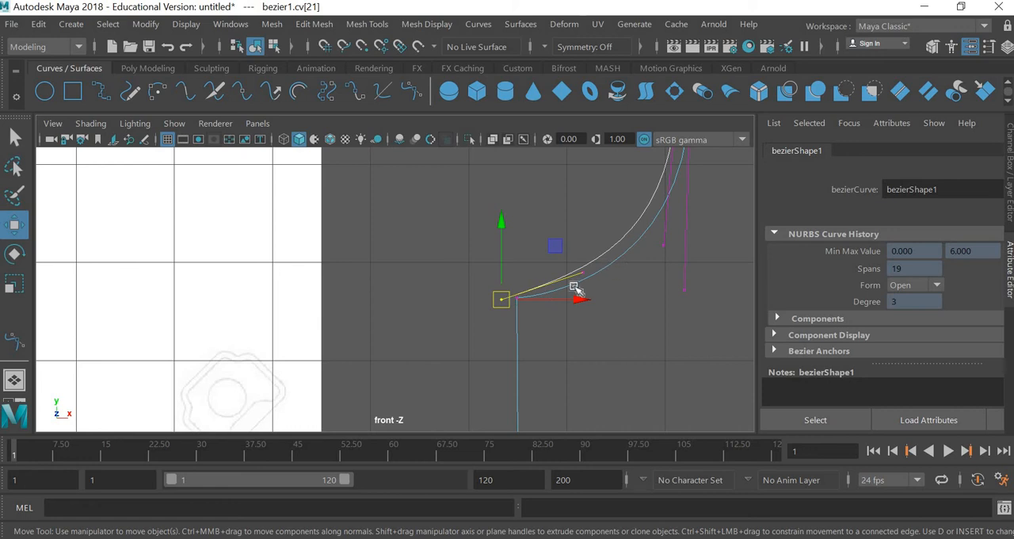
Step: Raise the inner wall's lower end point slightly and lower its tangent handle so the wall follows the outer curve
click(636, 307)
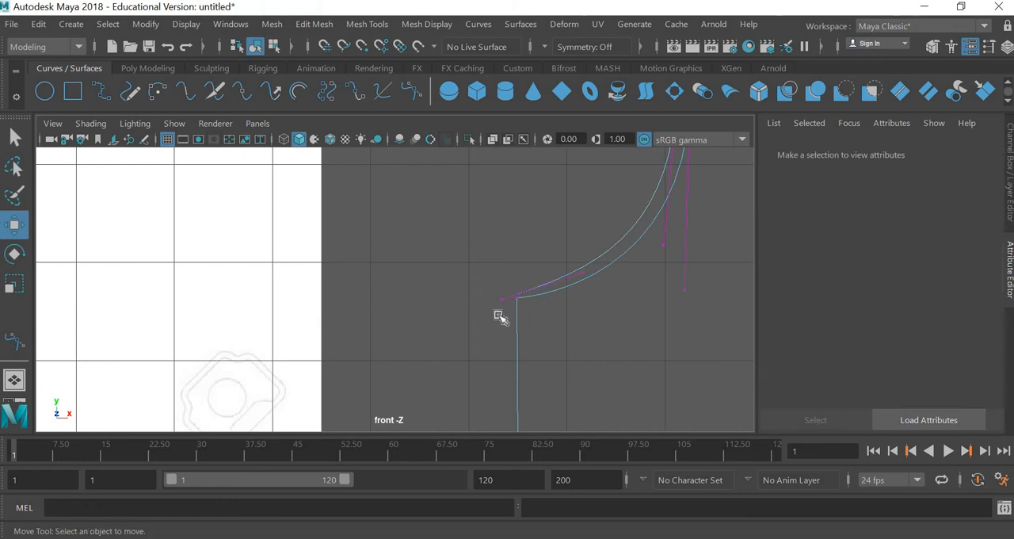
drag(509, 320, 482, 287)
drag(499, 249, 499, 243)
drag(625, 284, 570, 251)
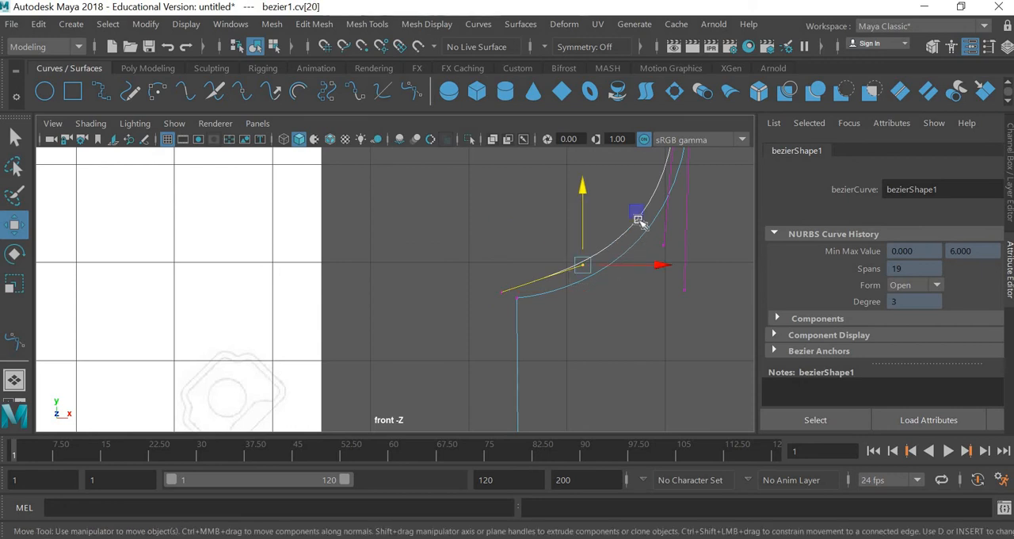
drag(638, 220, 634, 233)
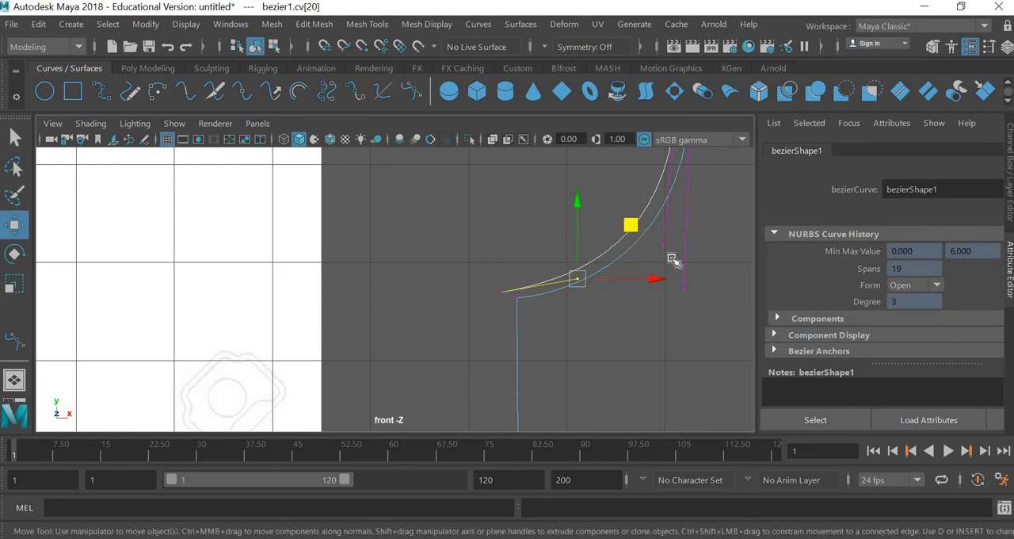
Step: Insert a knot on the outer wall's curve just below the rim tip
alt+middle_drag(592, 356, 437, 538)
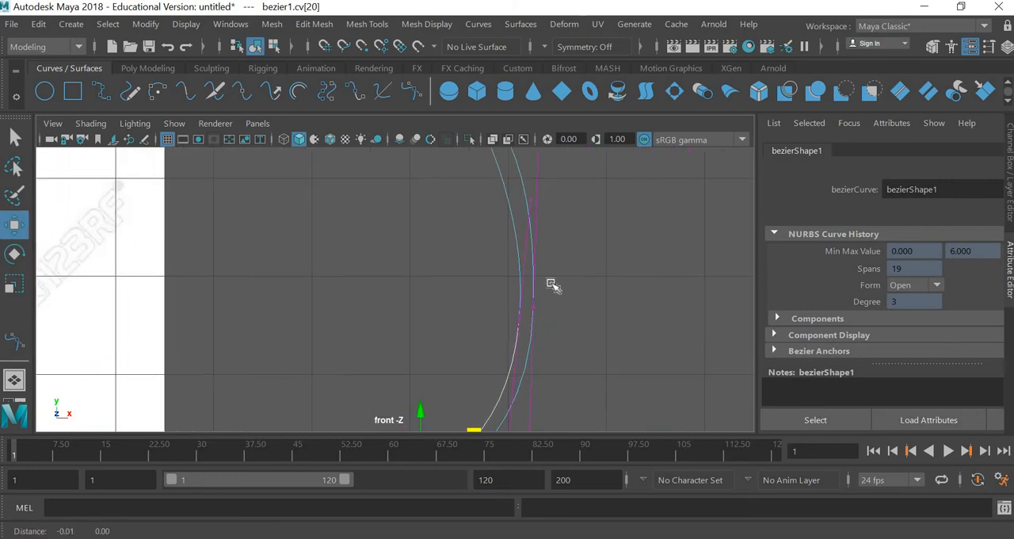
alt+middle_drag(550, 285, 601, 443)
scroll(607, 215, up, 3)
click(591, 222)
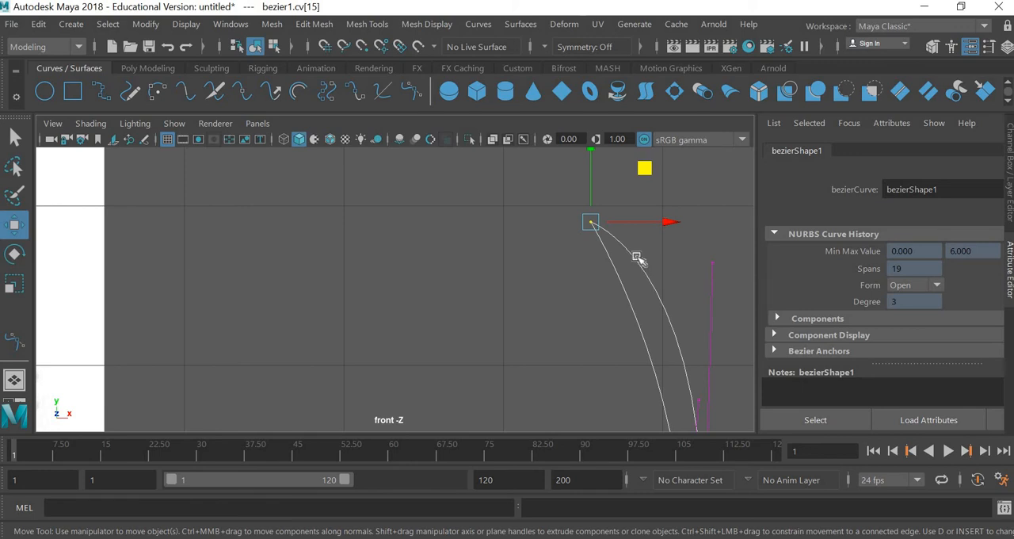
right_drag(634, 263, 622, 248)
click(620, 248)
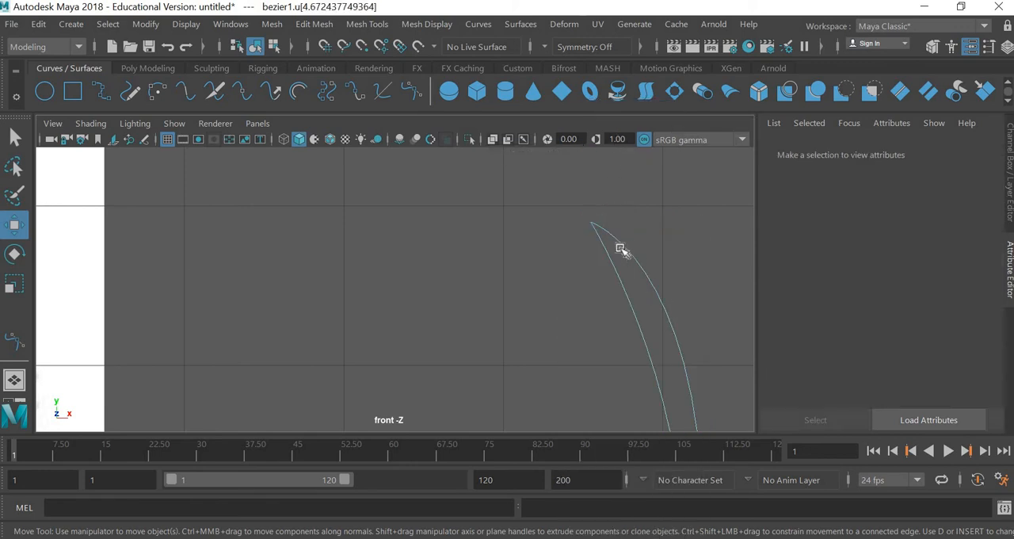
click(480, 25)
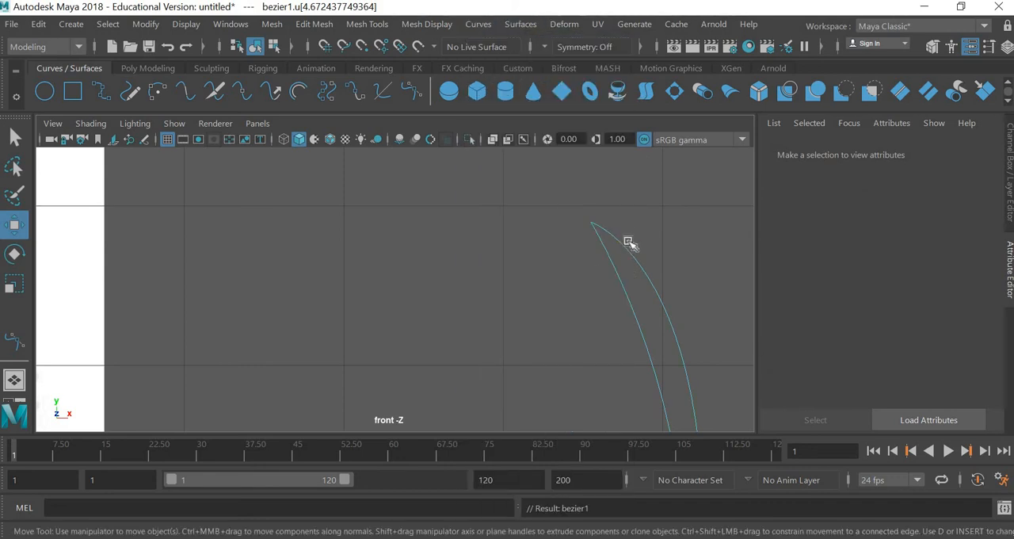
Step: Move the newly inserted rim point upward and slightly inward, above the inner rim point
right_drag(631, 248, 547, 153)
drag(620, 227, 655, 266)
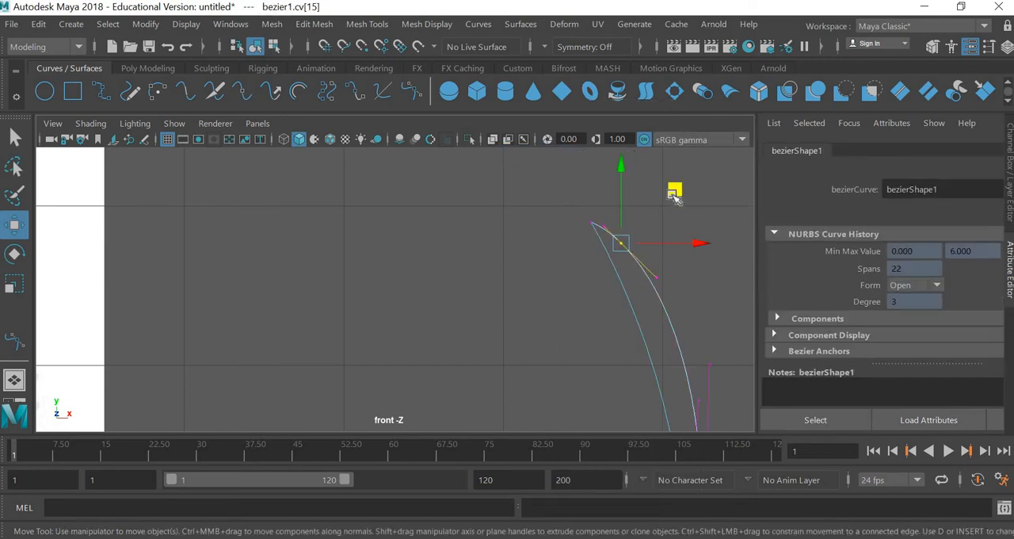
drag(676, 184, 671, 157)
Step: Convert the inner rim point to a Bezier Corner and pull its upper handle inward to round the lip
drag(569, 207, 604, 248)
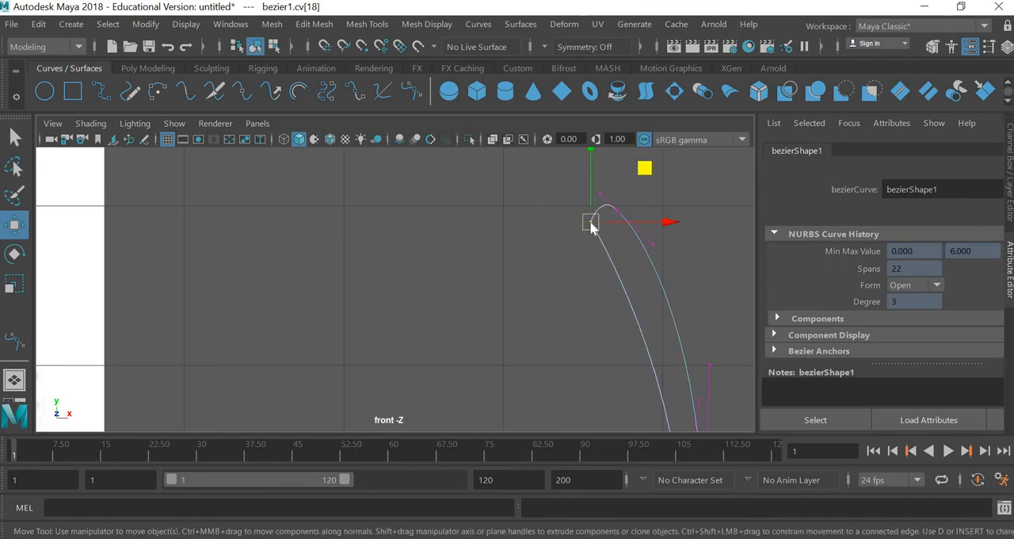
shift+right_click(590, 224)
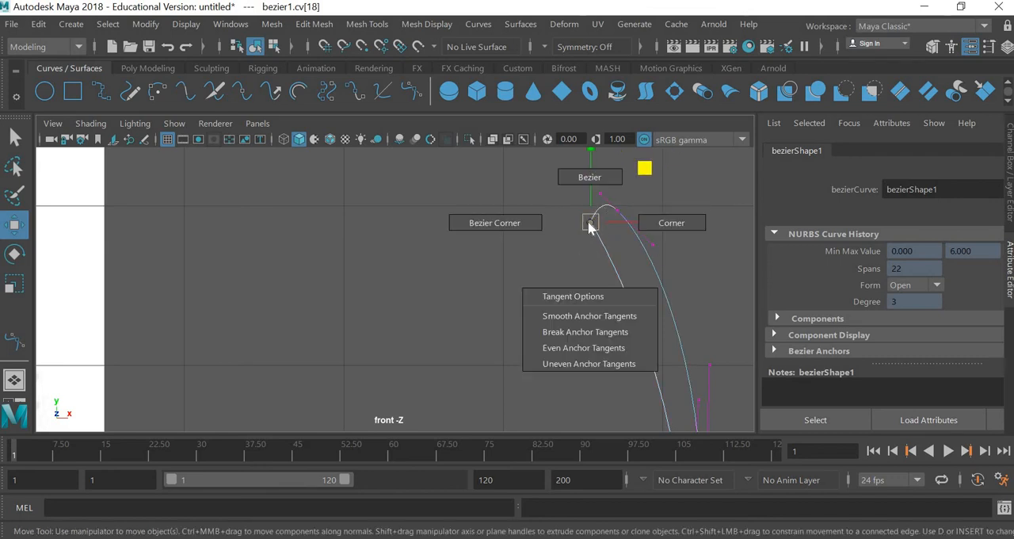
click(524, 225)
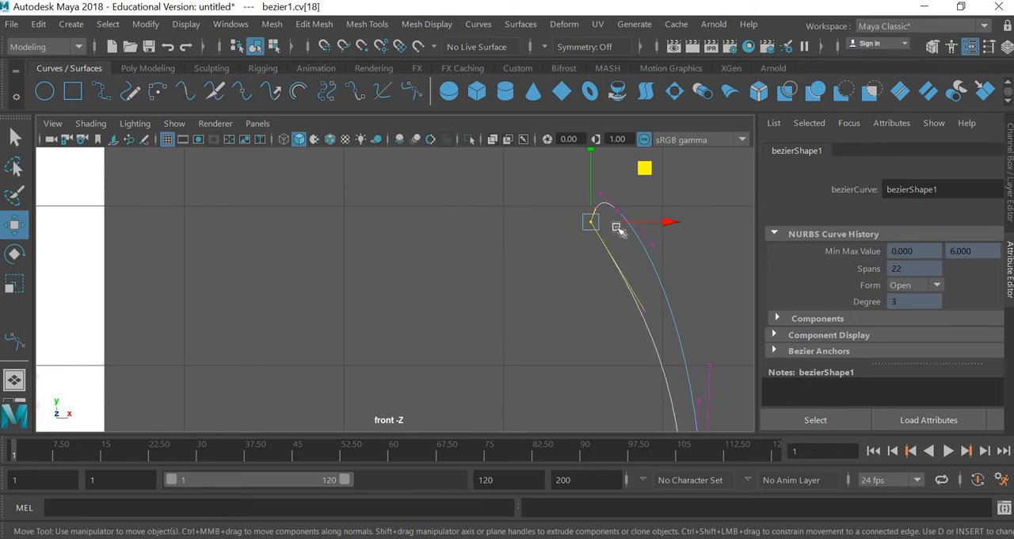
click(577, 207)
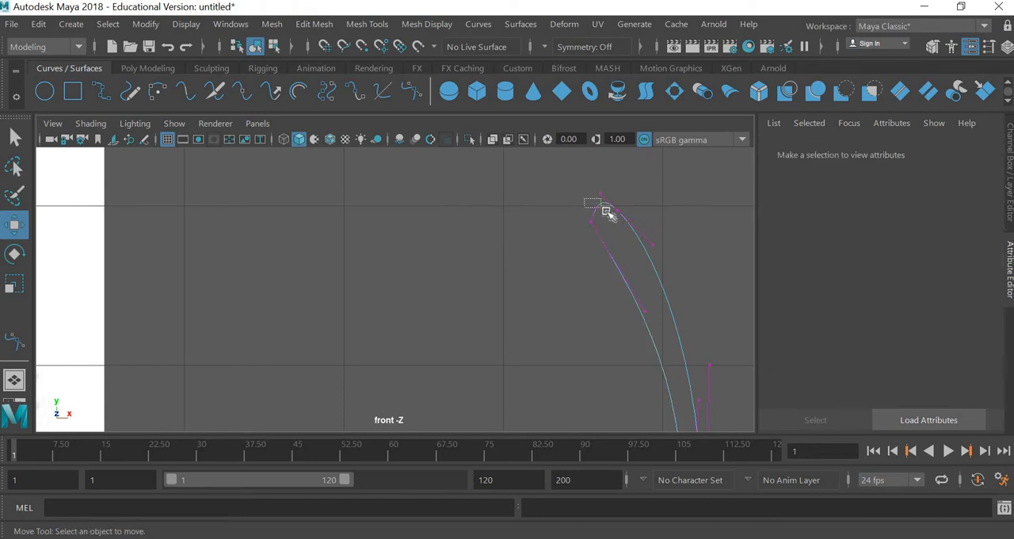
drag(606, 213, 588, 204)
click(570, 306)
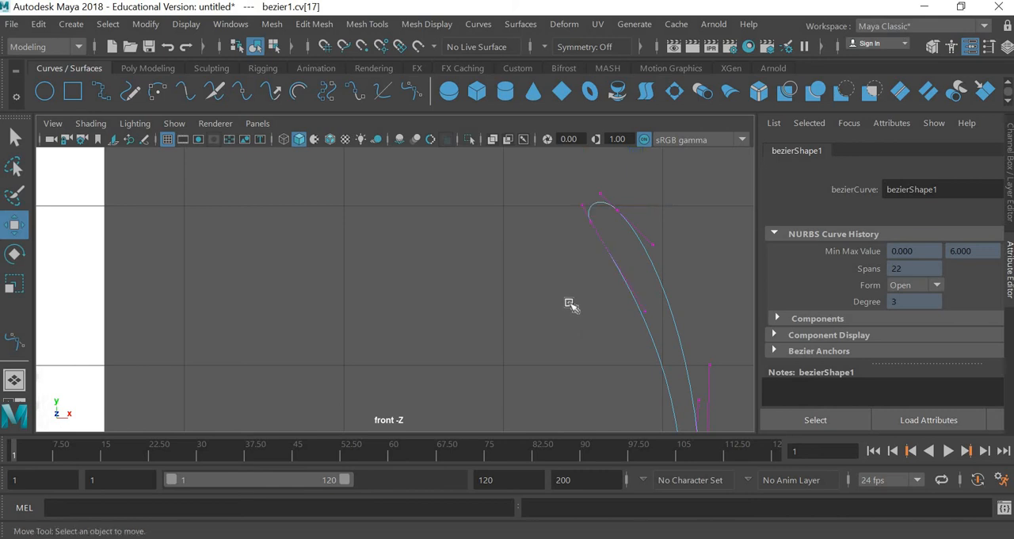
Step: Move the inner rim point outward to about X 9.63, Y 7.90 cm to narrow the lip
scroll(566, 304, down, 3)
scroll(487, 416, down, 1)
alt+right_drag(486, 416, 521, 415)
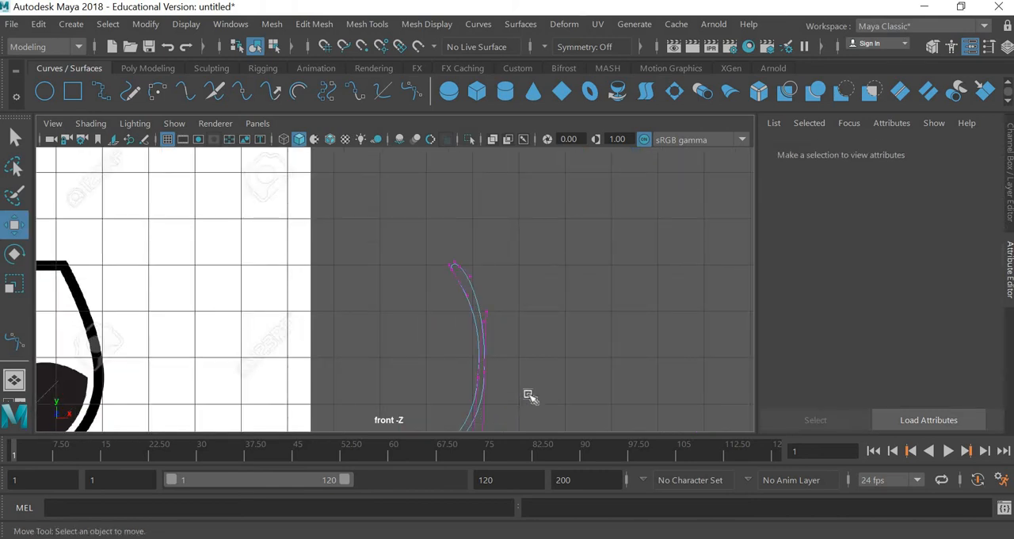
alt+middle_drag(528, 395, 534, 315)
scroll(527, 298, up, 4)
alt+middle_drag(524, 266, 529, 333)
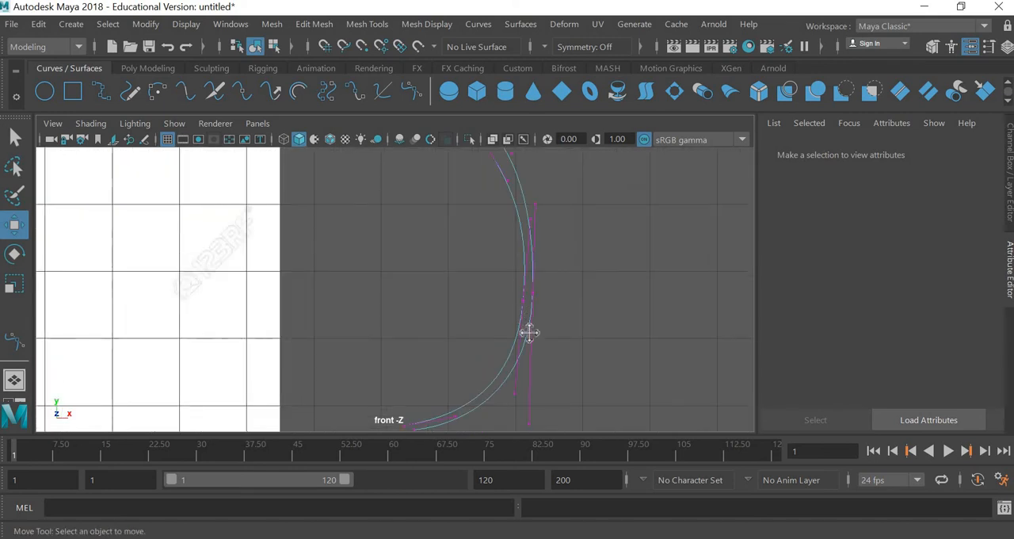
alt+middle_drag(523, 165, 531, 254)
scroll(540, 222, up, 5)
scroll(563, 199, up, 1)
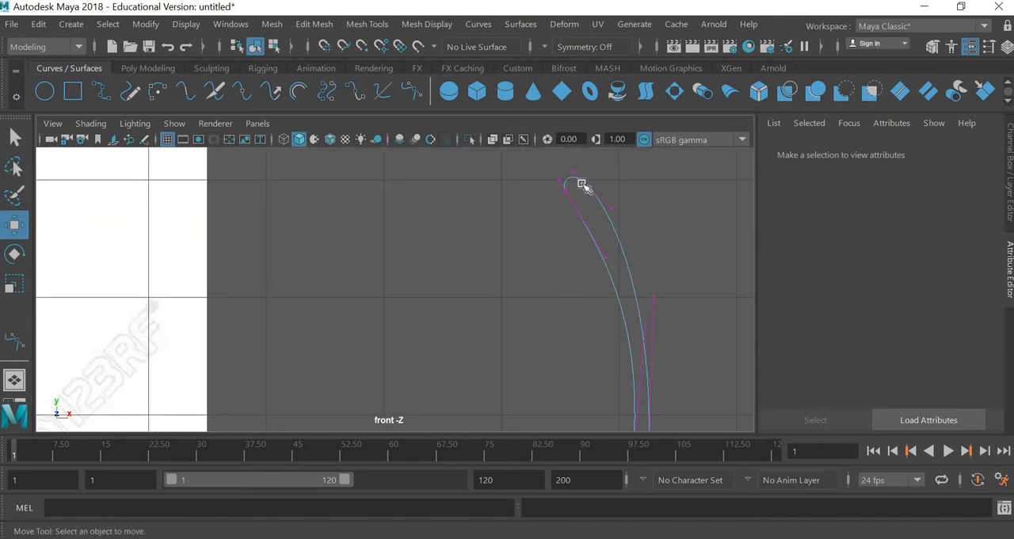
drag(539, 208, 586, 184)
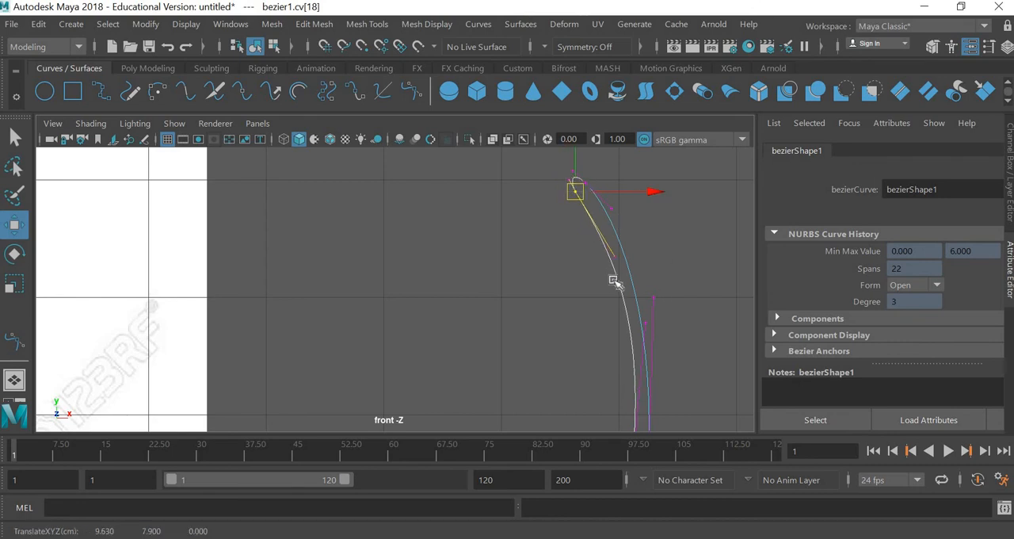
click(698, 274)
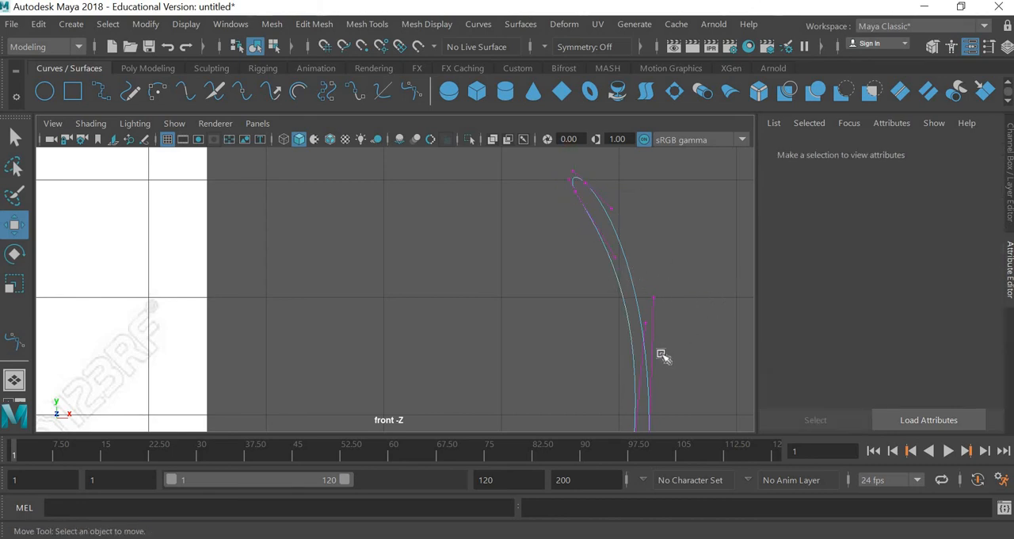
Step: Nudge the inner wall's middle point slightly upward and outward
alt+middle_drag(661, 353, 597, 167)
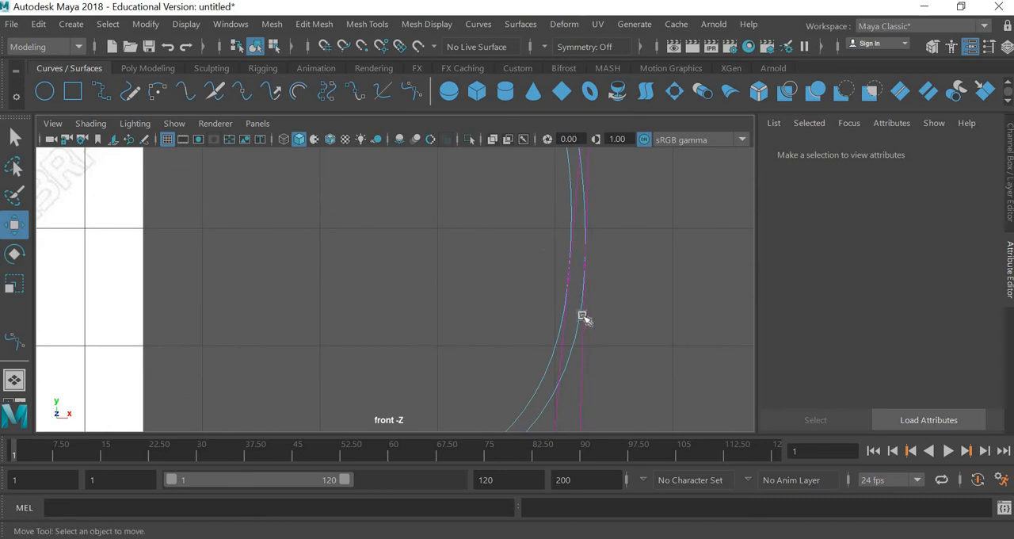
drag(582, 317, 544, 249)
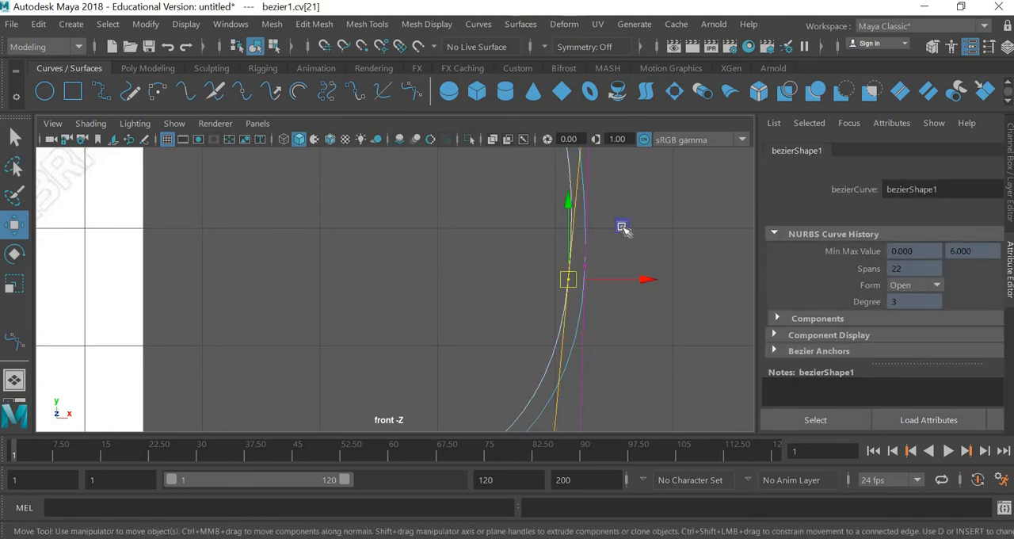
drag(623, 227, 629, 218)
Step: Move the lower tangent handle of the inner wall's middle point to about X 10.04, Y 4.35 cm
scroll(621, 277, down, 7)
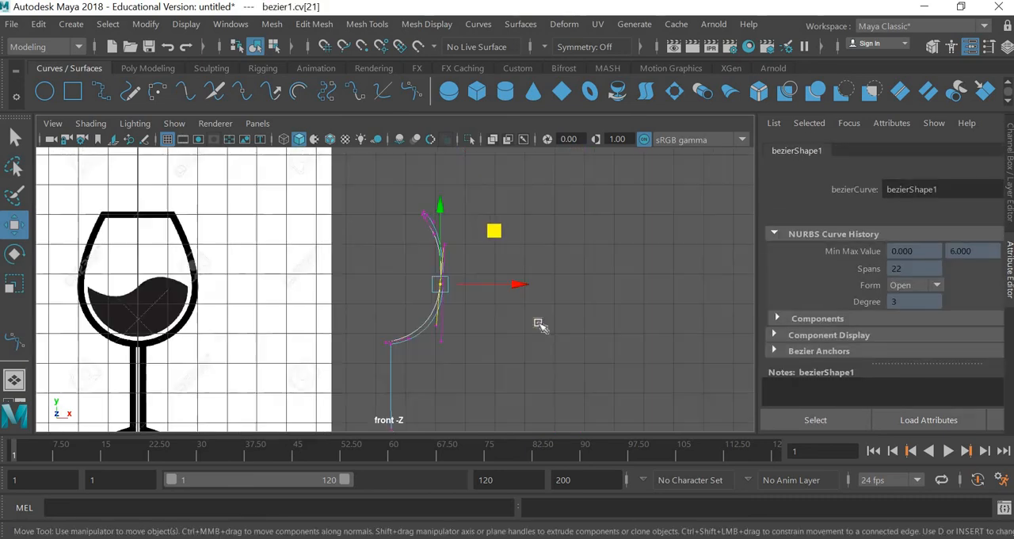
scroll(539, 319, up, 3)
scroll(539, 319, up, 1)
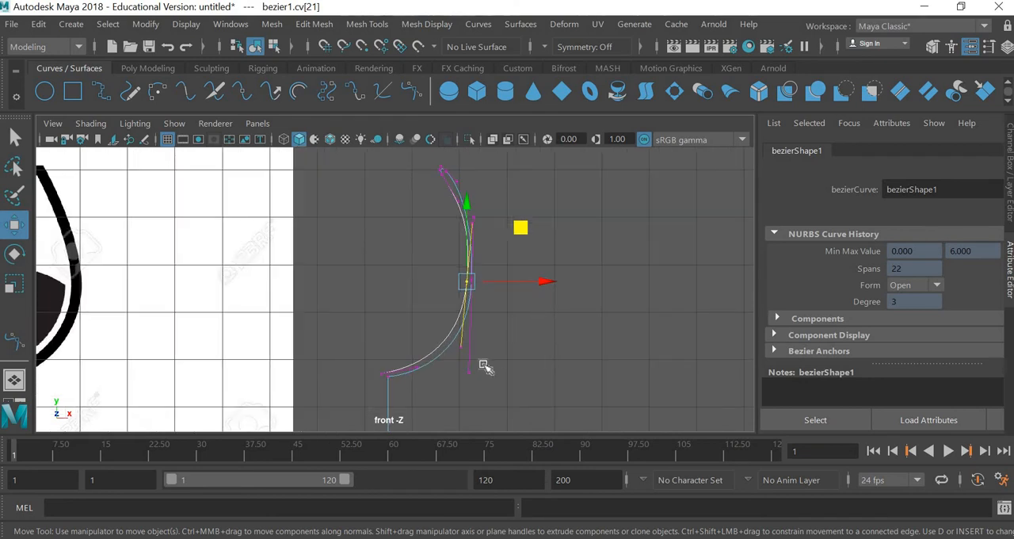
alt+middle_drag(499, 344, 502, 341)
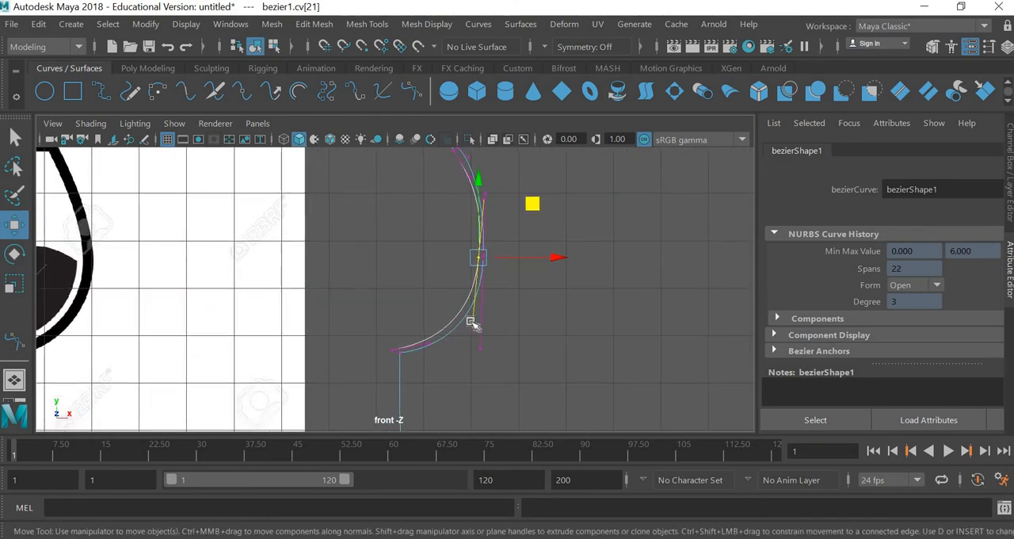
click(478, 320)
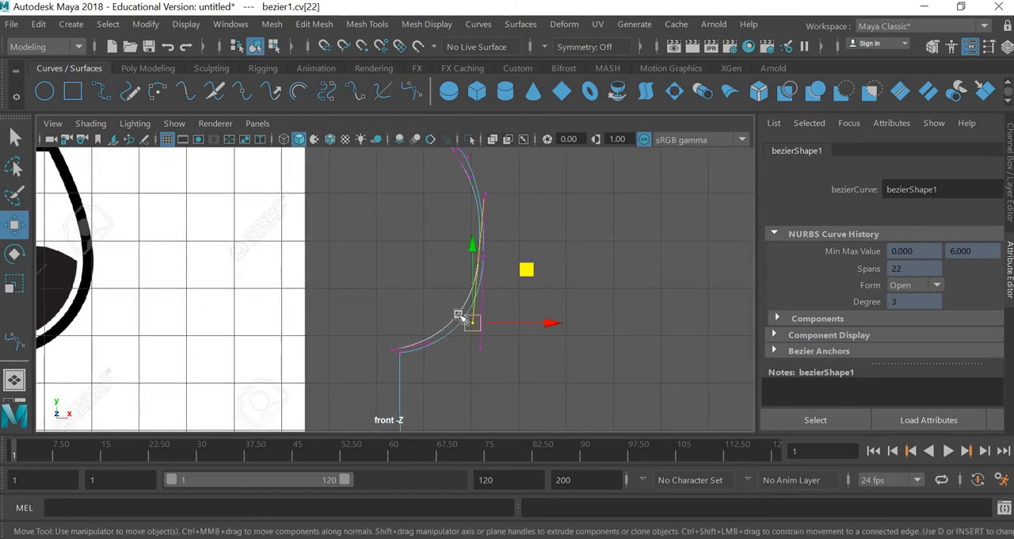
drag(458, 315, 493, 286)
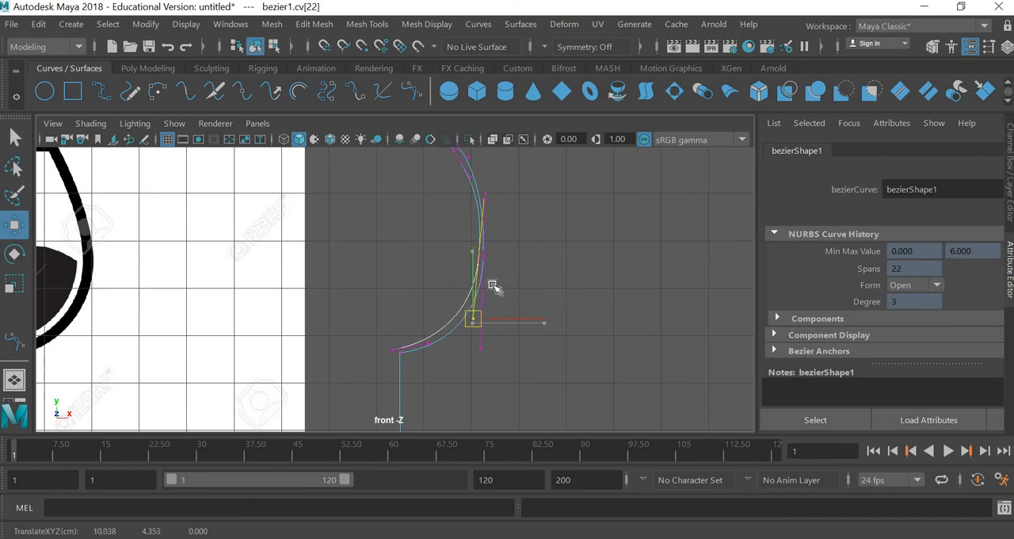
scroll(559, 296, up, 3)
alt+middle_drag(559, 295, 478, 339)
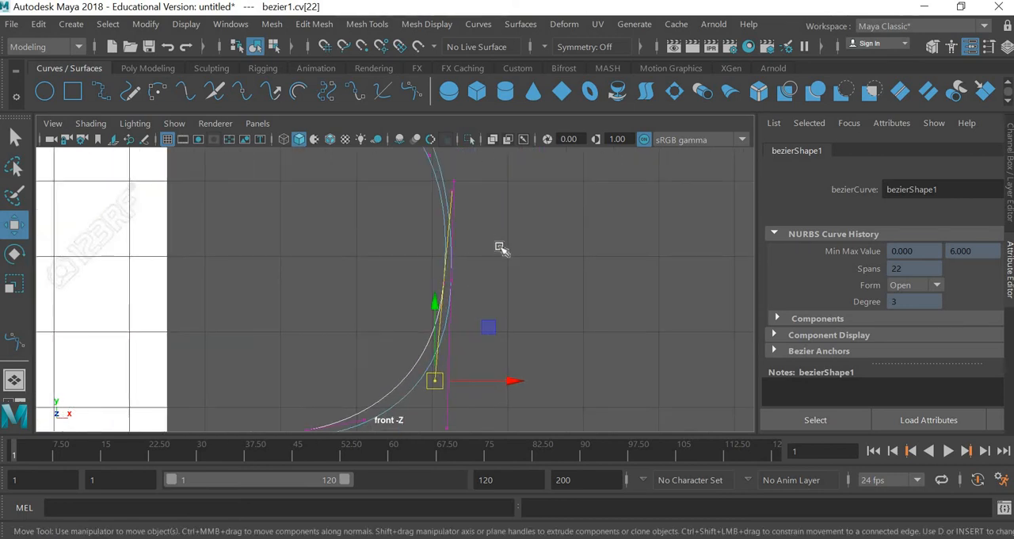
click(432, 313)
scroll(499, 228, up, 3)
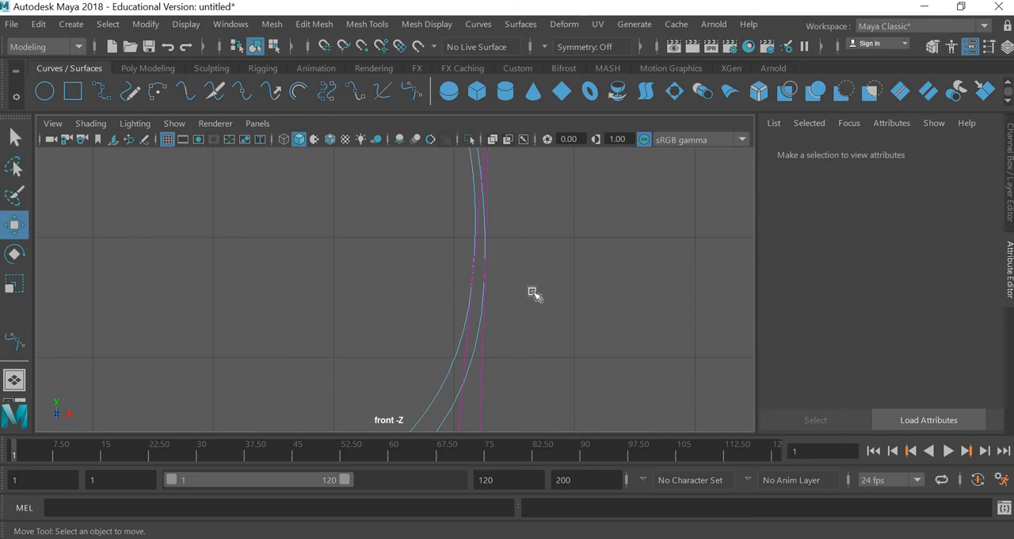
Step: Move the lower tangent handle of the outer wall's middle point up to about X 10.20, Y 3.93 cm
scroll(538, 294, down, 5)
scroll(468, 368, up, 2)
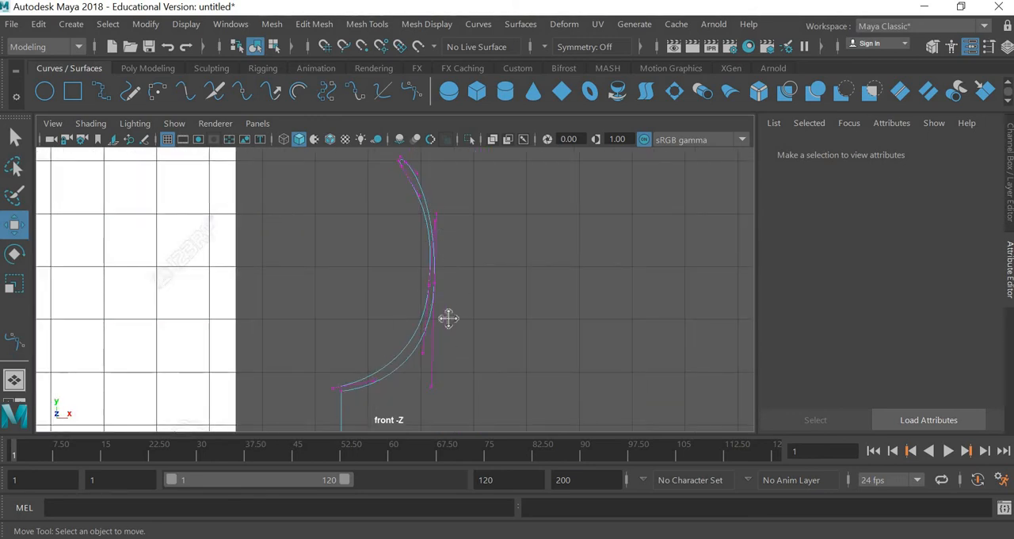
alt+middle_drag(448, 318, 451, 304)
scroll(453, 306, up, 3)
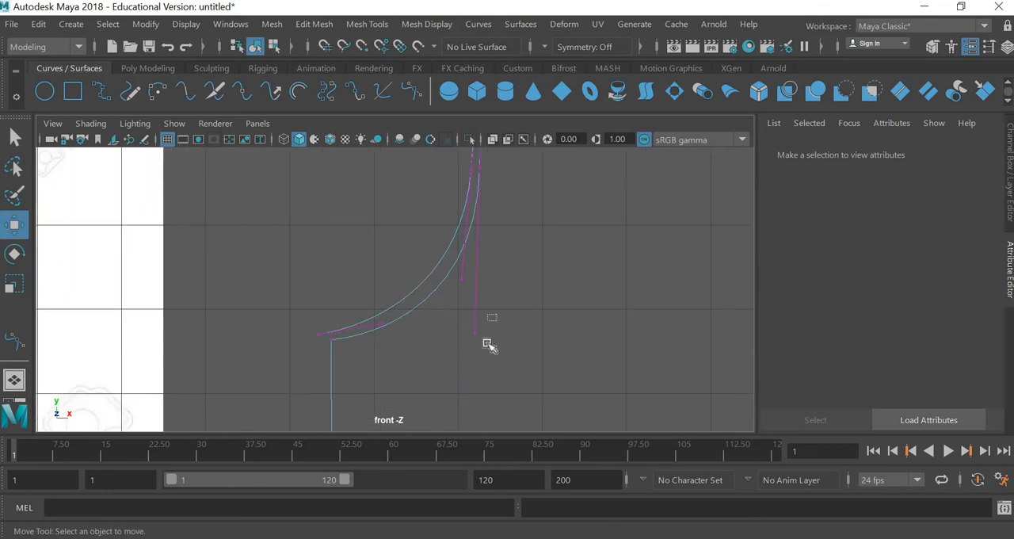
drag(487, 343, 467, 346)
drag(476, 274, 480, 256)
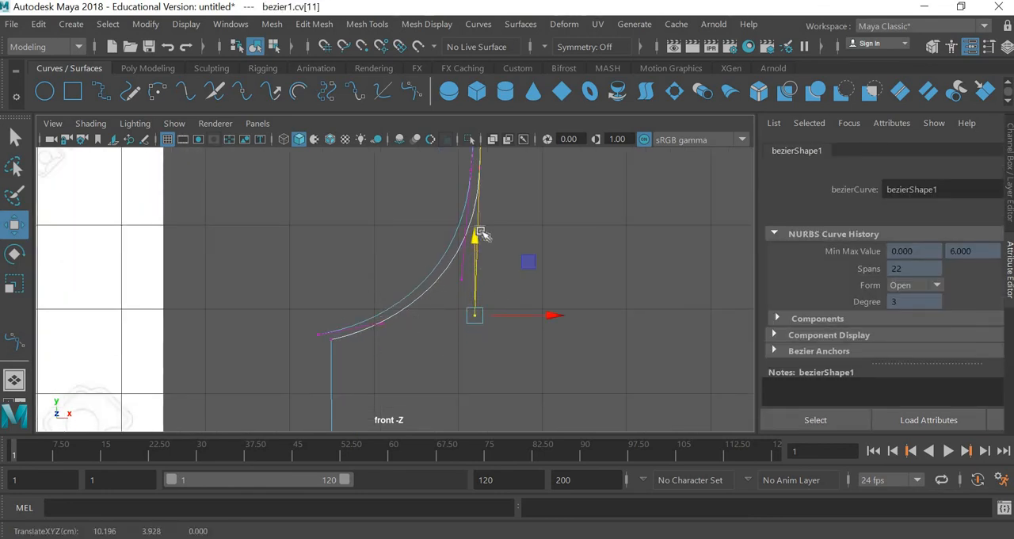
Step: Shorten the inner rim point's lower tangent handle by moving its end to about X 9.79, Y 7.67 cm
alt+middle_drag(576, 318, 572, 430)
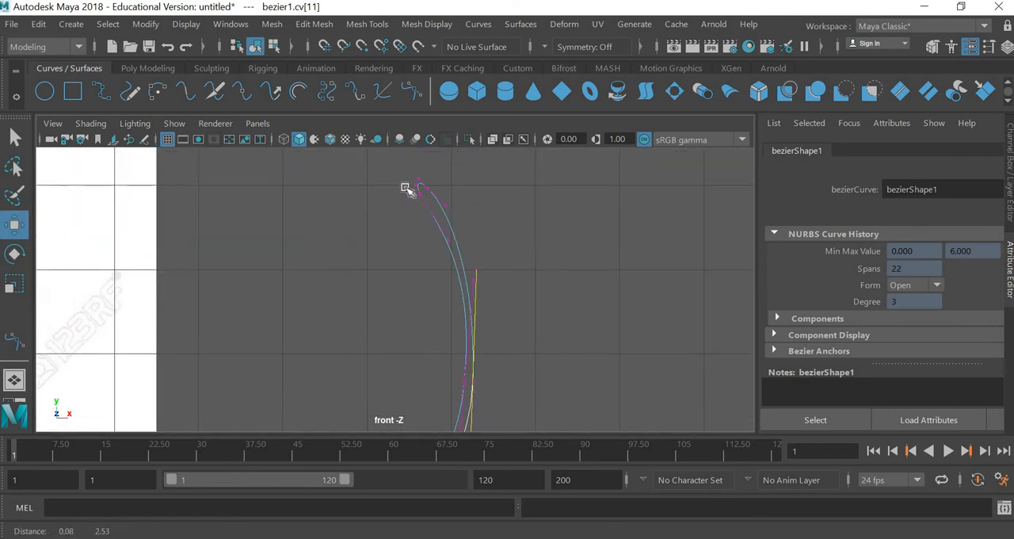
scroll(419, 191, up, 4)
alt+middle_drag(439, 194, 452, 321)
scroll(454, 322, up, 1)
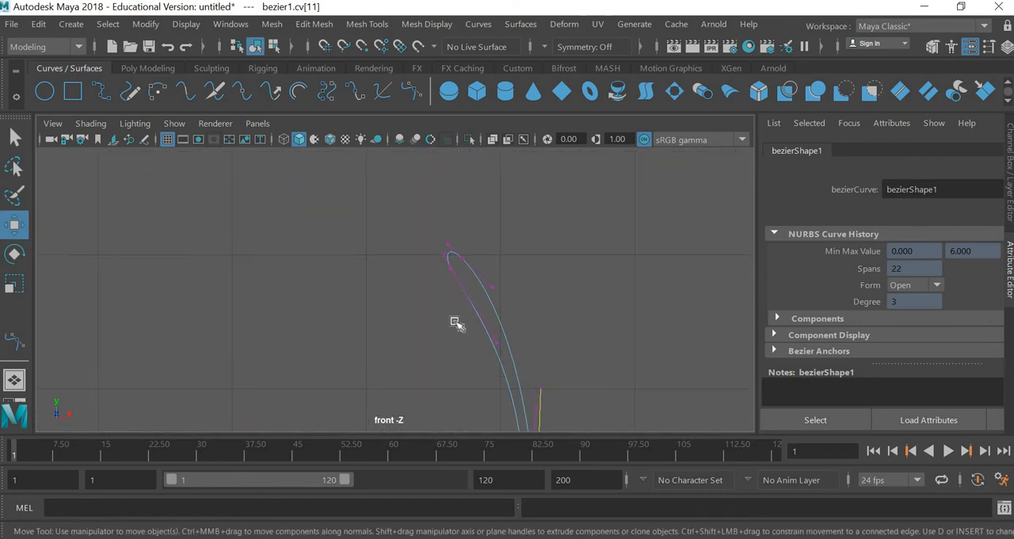
scroll(455, 322, up, 2)
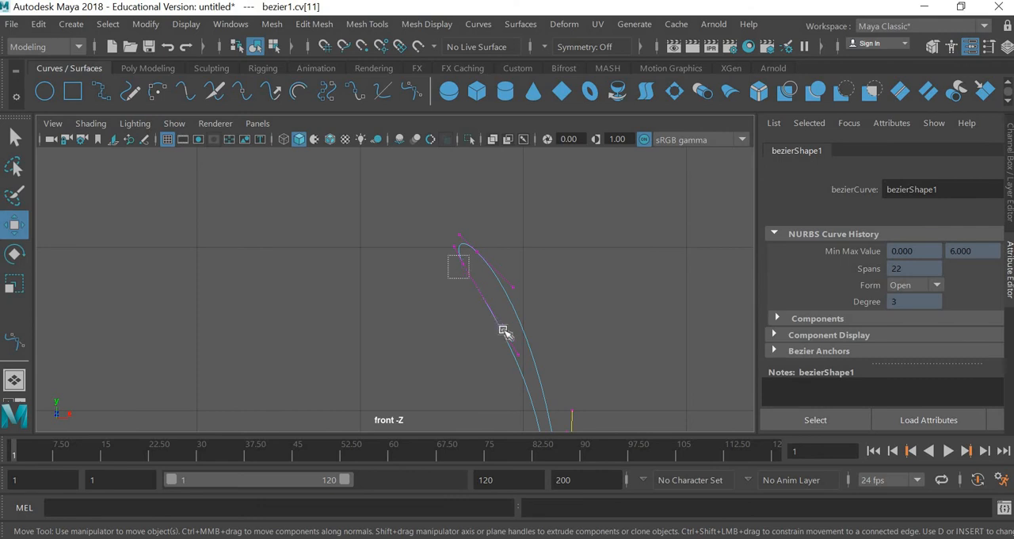
drag(503, 330, 521, 357)
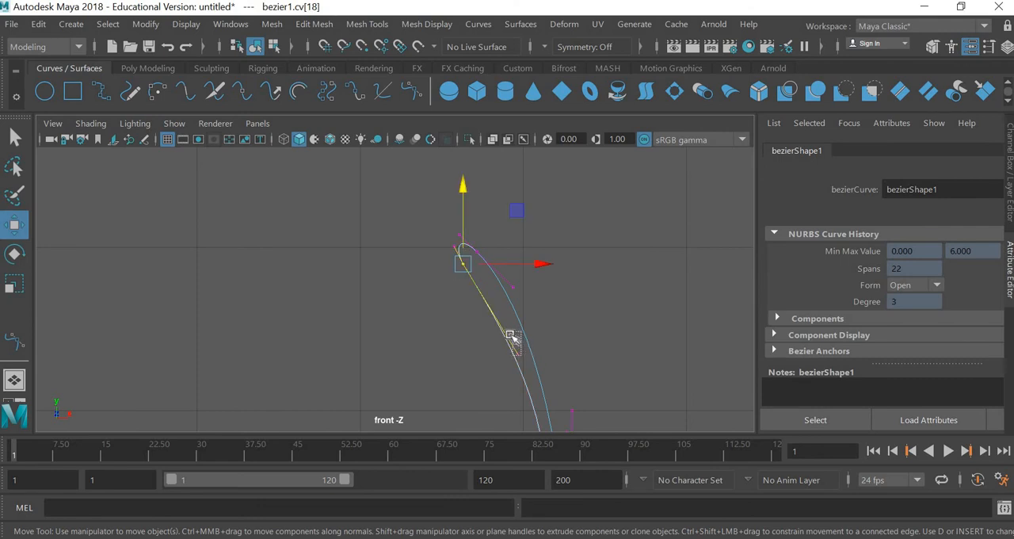
click(511, 336)
drag(574, 312, 544, 258)
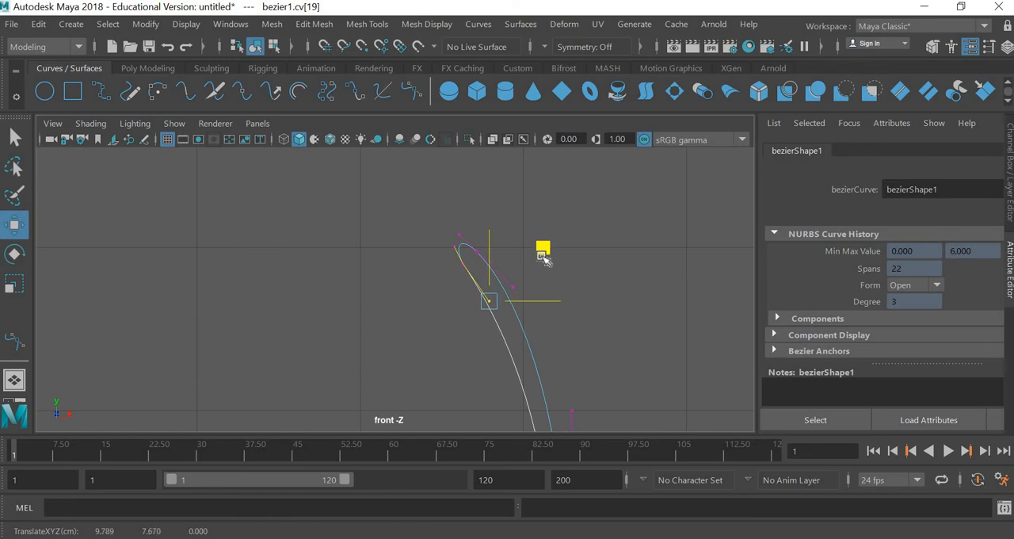
Step: Nudge the inner rim point slightly up and outward, and move its upper handle to about X 9.56, Y 8.02 cm
click(462, 263)
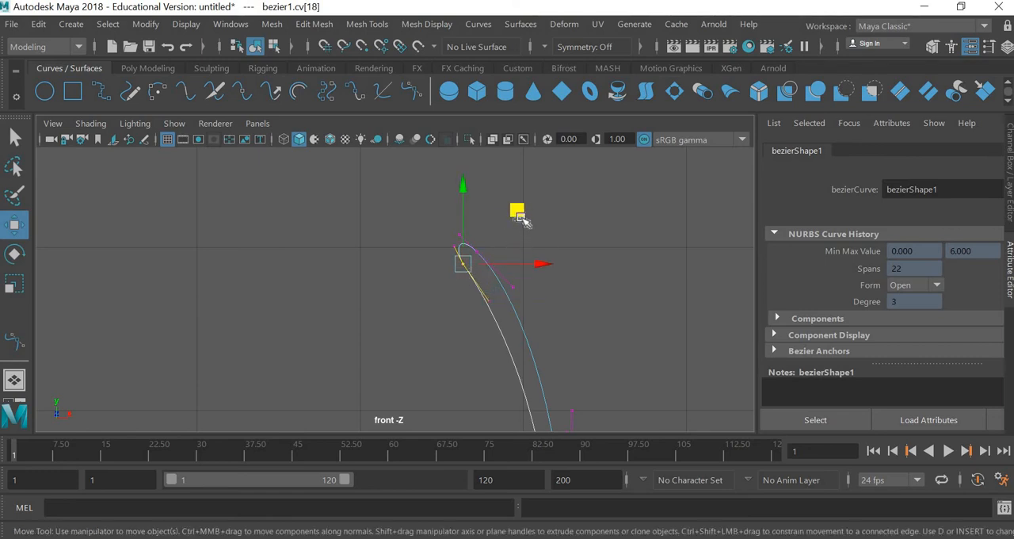
click(473, 261)
drag(473, 279, 436, 257)
drag(520, 210, 522, 208)
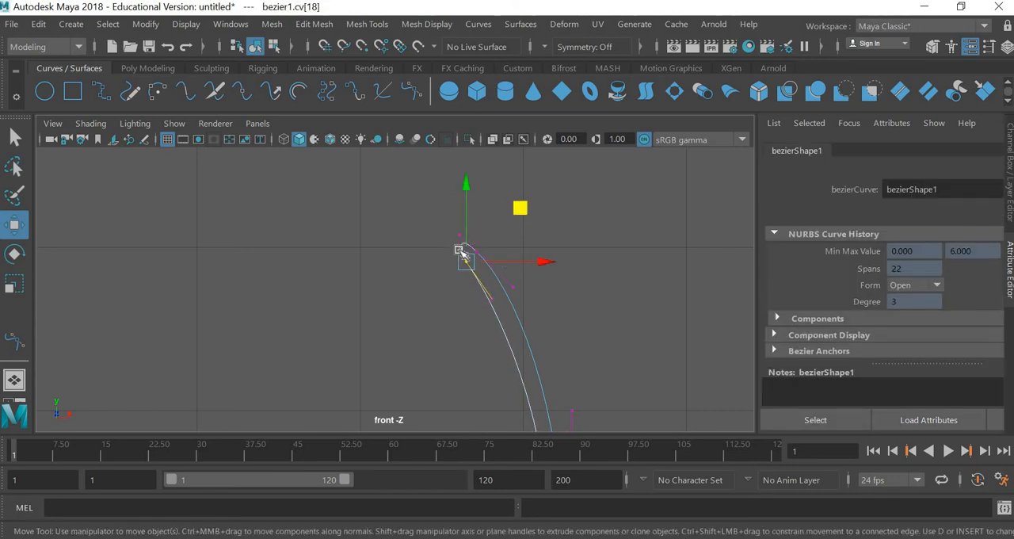
drag(447, 243, 459, 250)
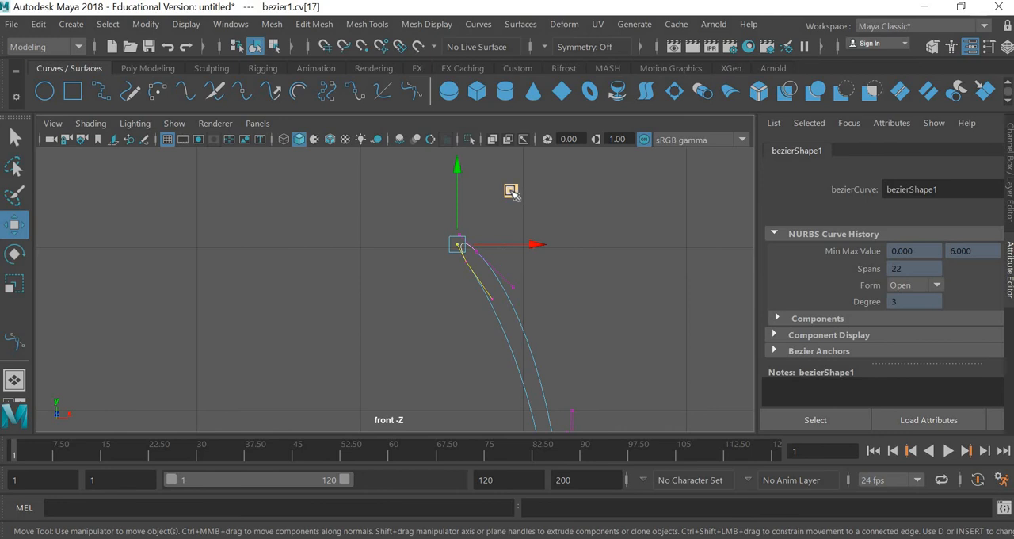
drag(512, 194, 512, 195)
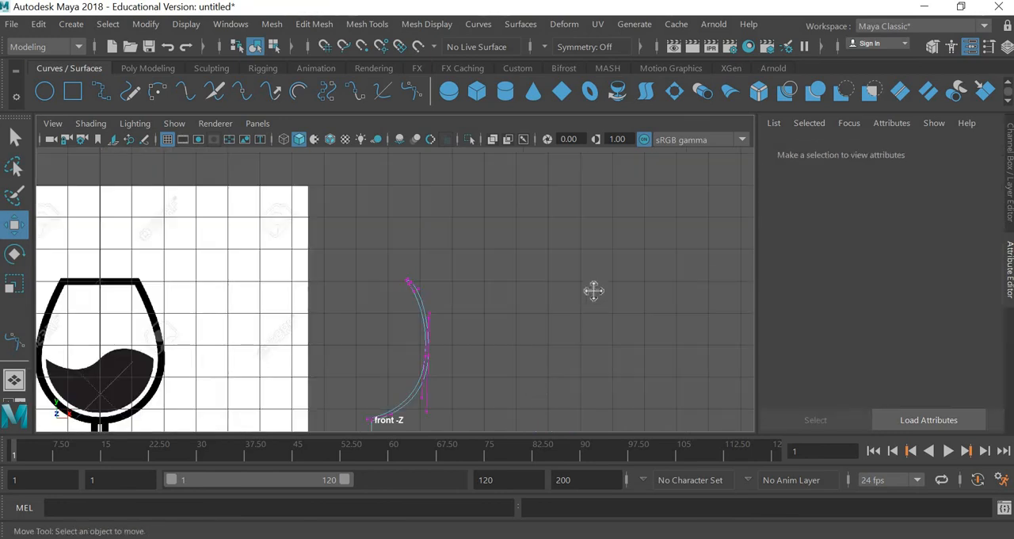
Step: Insert a knot on the sloping upper segment of the glass's foot, near its outer tip
alt+middle_drag(523, 341, 569, 252)
alt+middle_drag(514, 383, 533, 272)
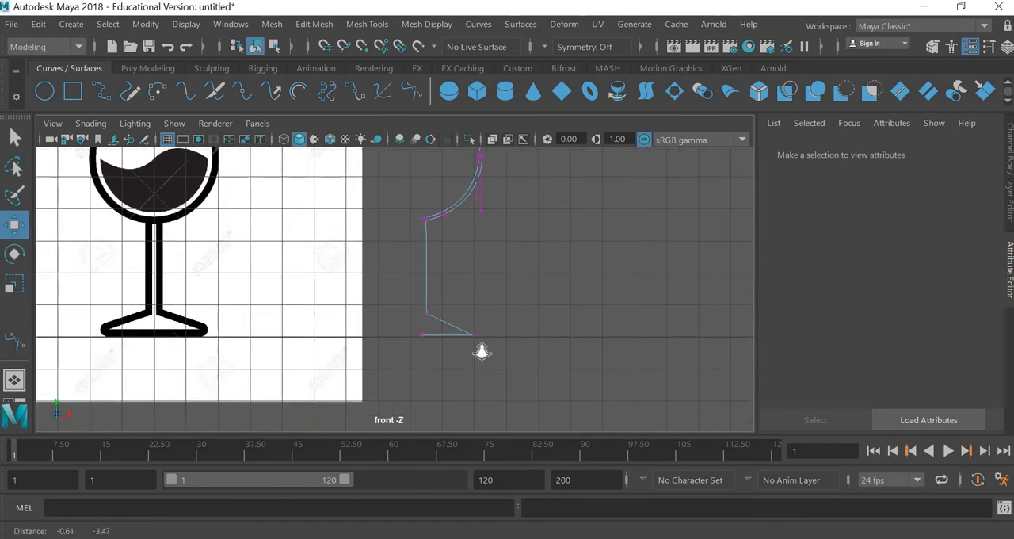
scroll(481, 351, up, 3)
scroll(545, 376, up, 4)
alt+middle_drag(563, 382, 476, 329)
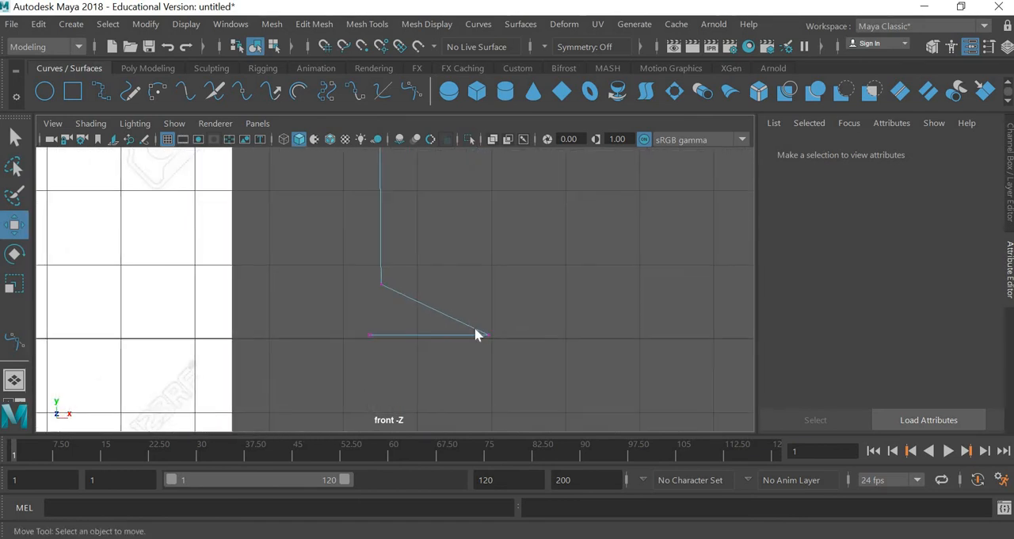
right_drag(475, 335, 469, 112)
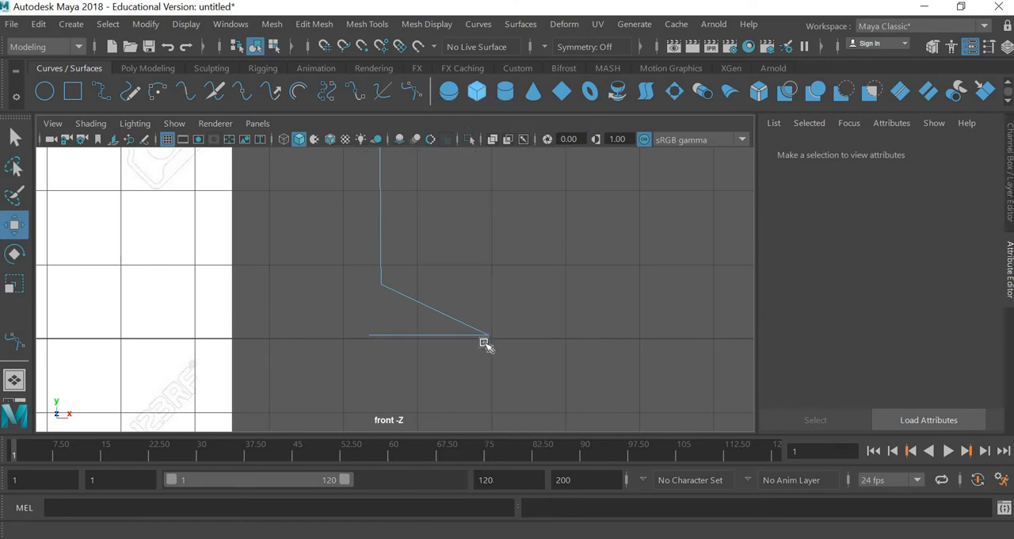
click(479, 24)
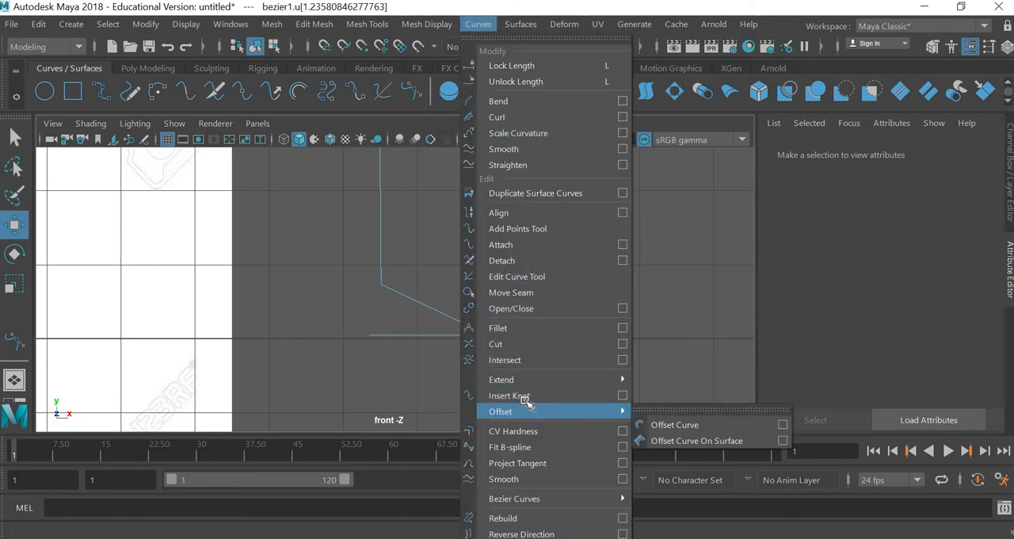
click(523, 396)
Step: Move the inserted foot point to about X 9.89, Y 0.25 cm and lower the stem's bottom corner to about Y 0.42 cm
right_drag(449, 299, 356, 151)
drag(481, 343, 453, 312)
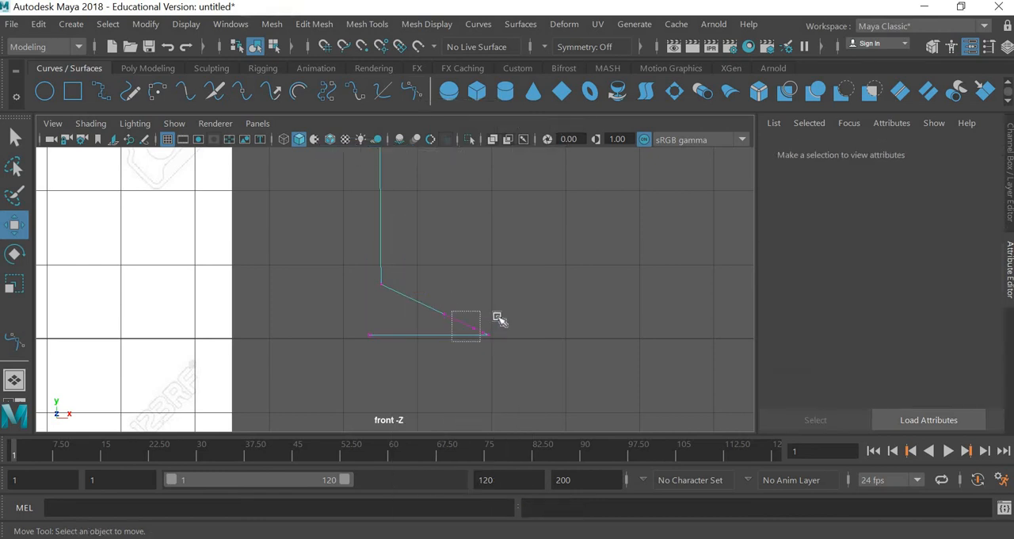
drag(532, 273, 534, 270)
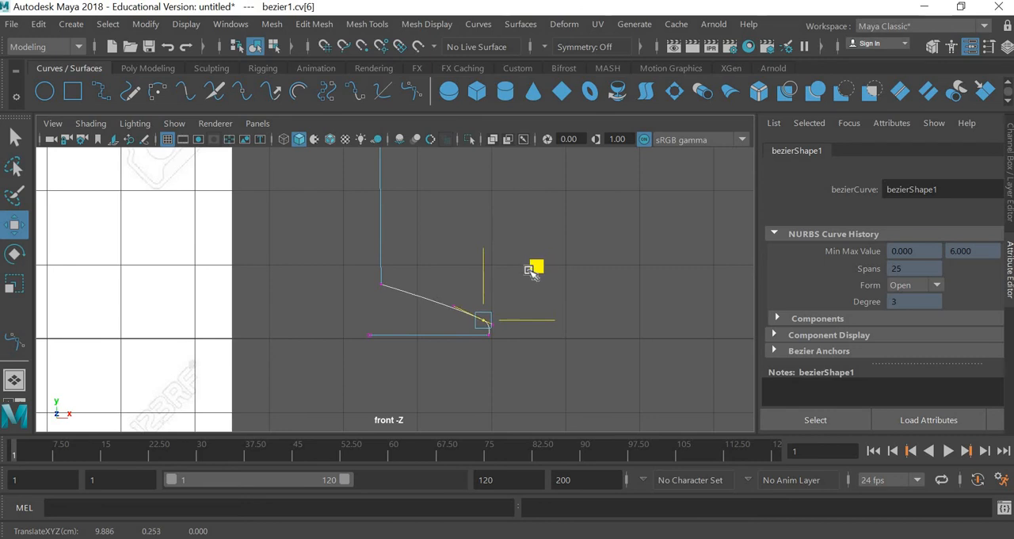
drag(360, 308, 384, 272)
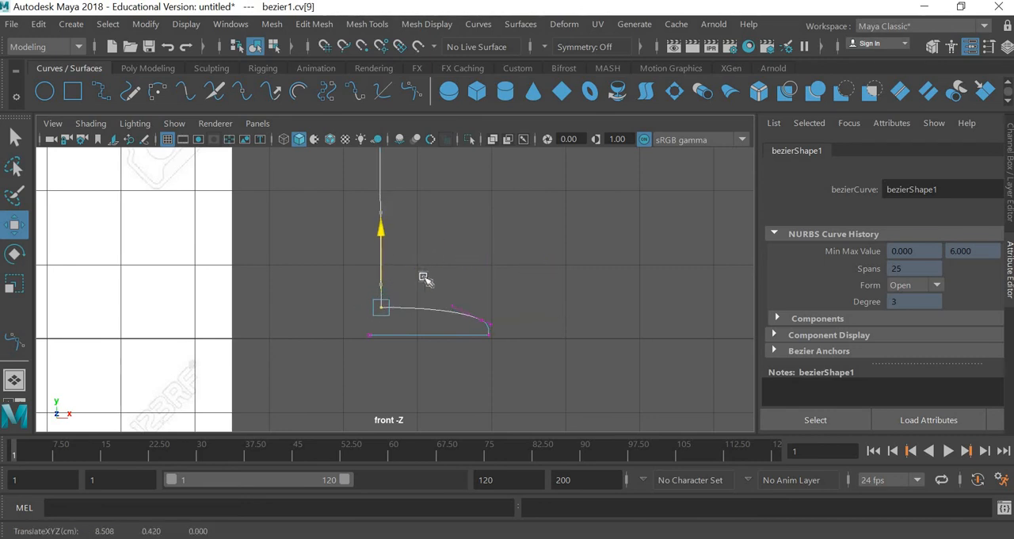
Step: Return the profile curve to object mode and revolve it into a wine glass surface
alt+middle_drag(428, 245, 405, 397)
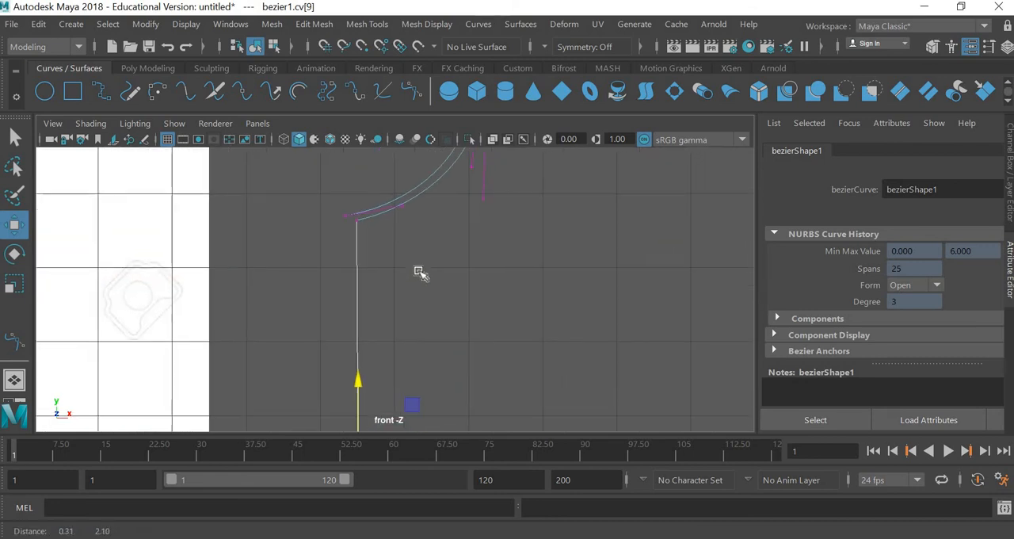
alt+middle_drag(419, 273, 419, 354)
scroll(439, 346, down, 5)
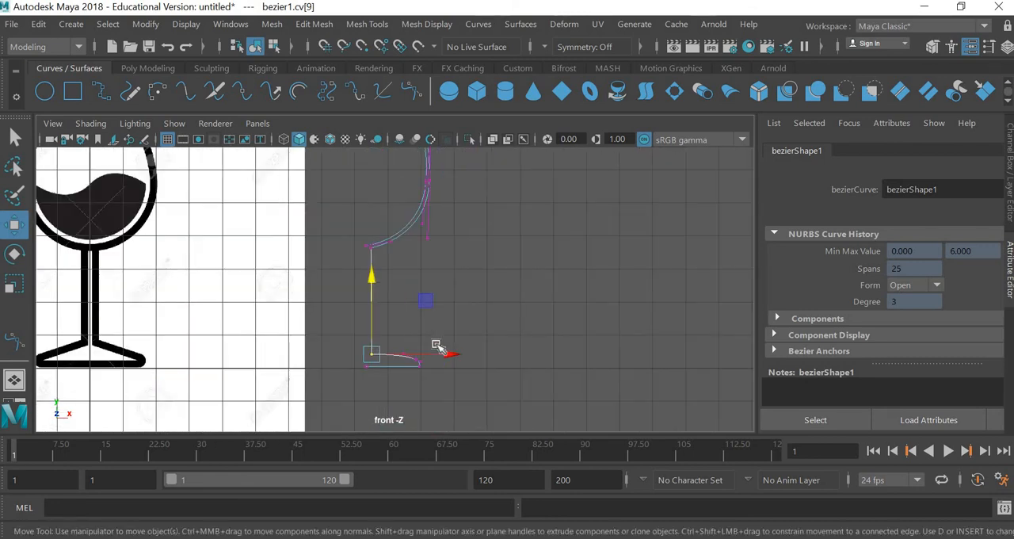
scroll(438, 346, down, 3)
scroll(405, 252, down, 1)
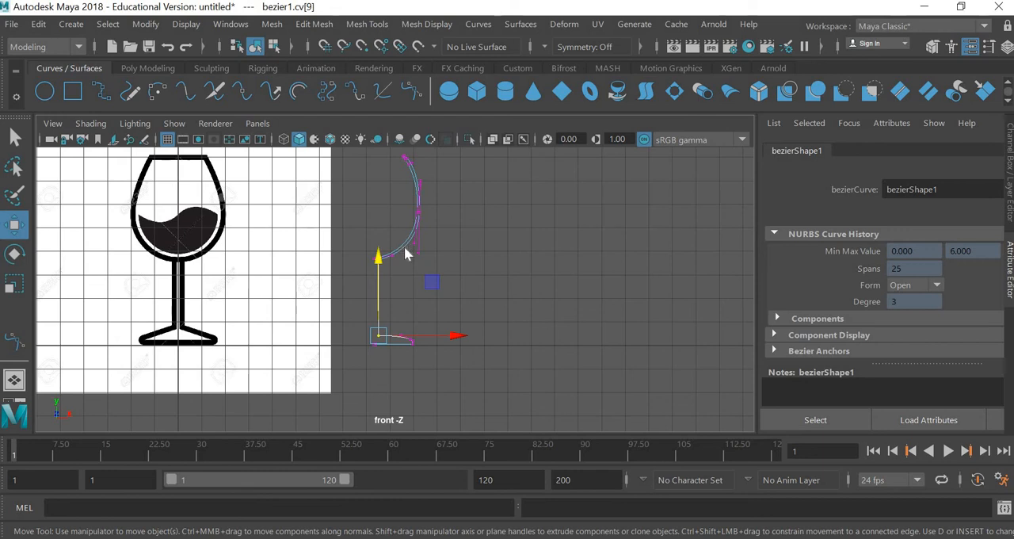
right_drag(405, 252, 315, 158)
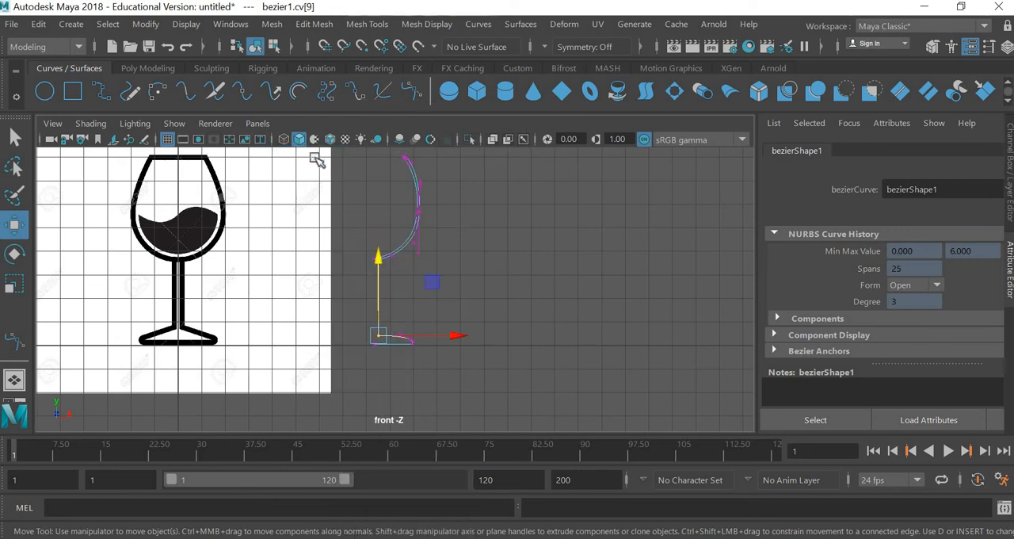
right_drag(403, 249, 476, 270)
scroll(476, 270, down, 1)
alt+middle_drag(485, 291, 597, 328)
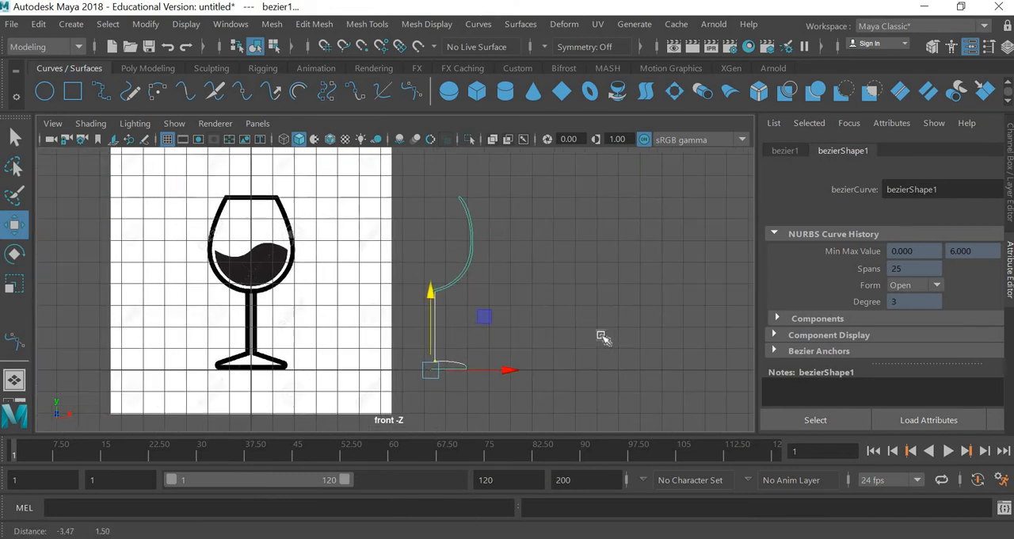
click(611, 374)
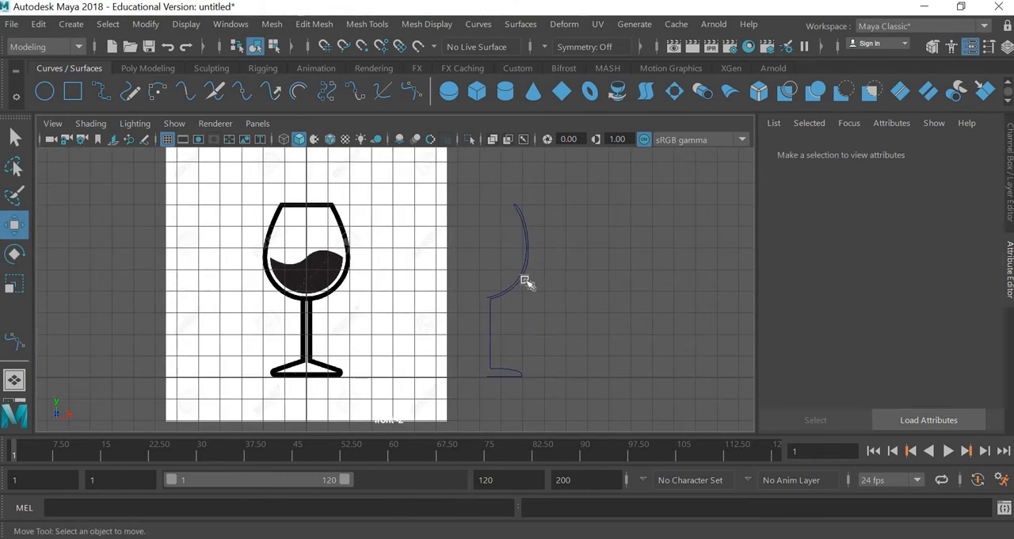
click(520, 277)
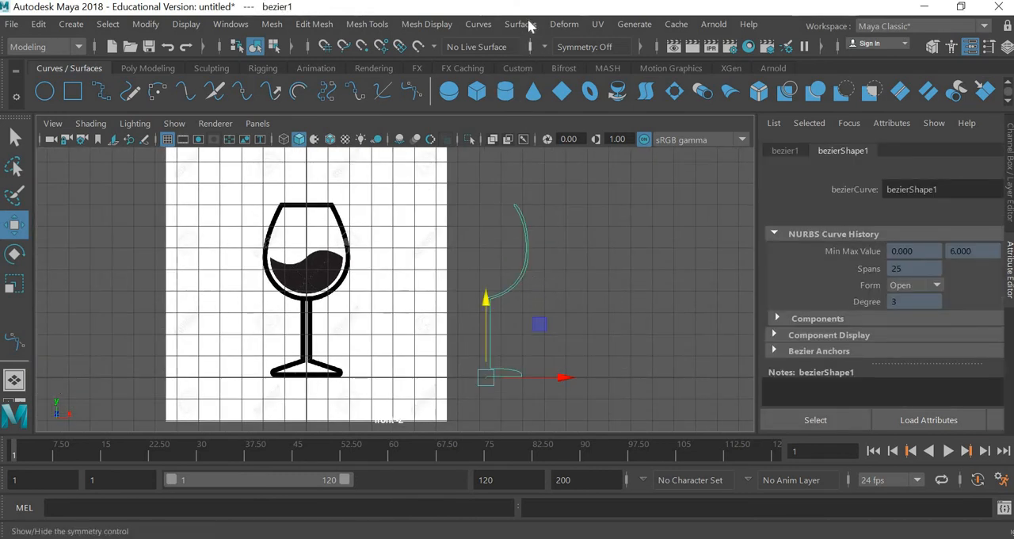
click(525, 24)
click(586, 67)
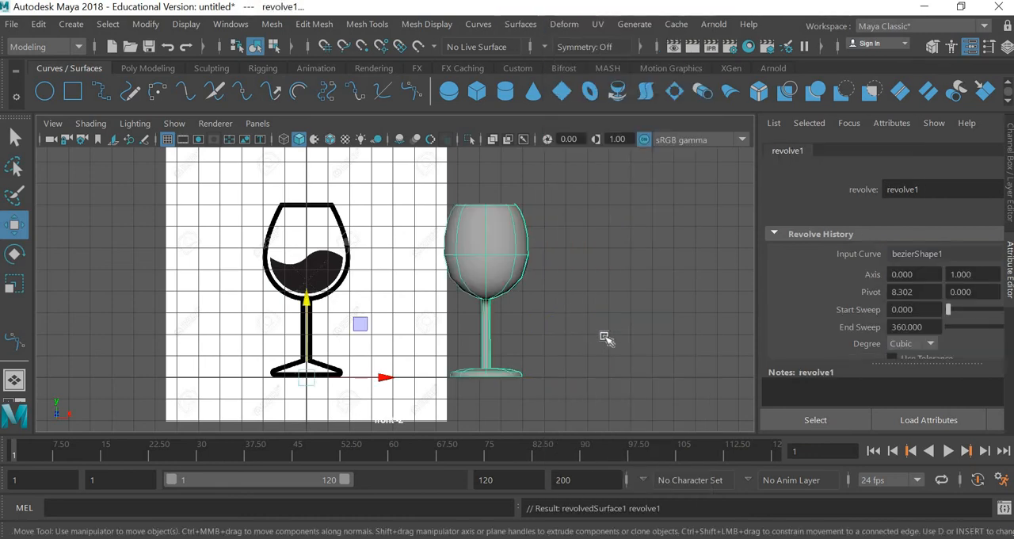
Step: Switch to the perspective view and move the revolved glass along the X axis away from its profile curve
key(space)
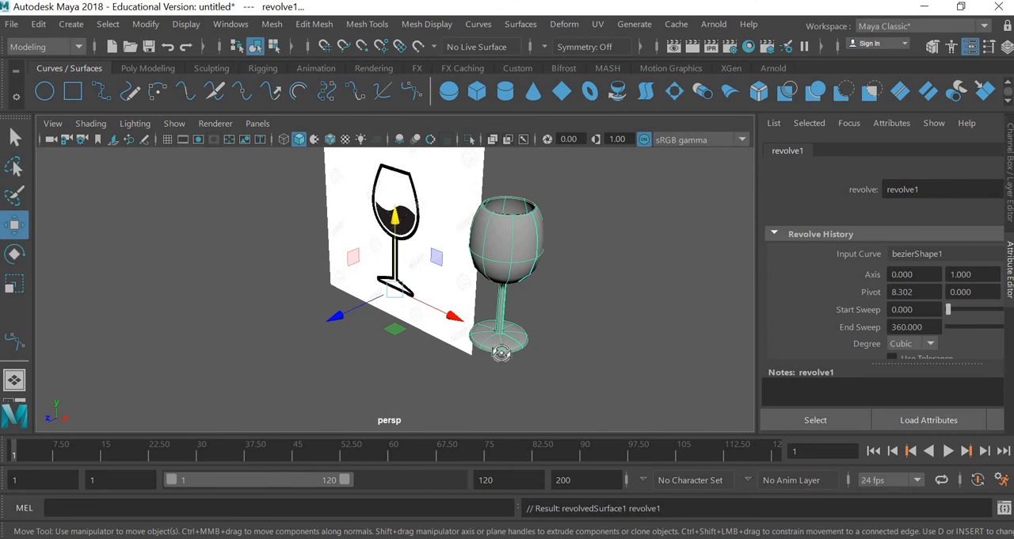
alt+drag(501, 354, 534, 330)
scroll(474, 341, up, 3)
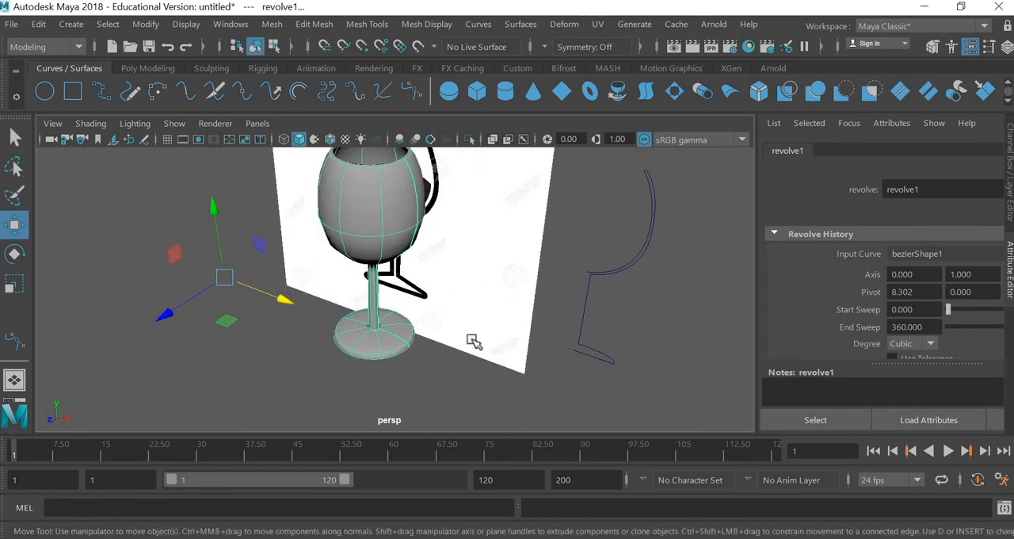
alt+middle_drag(474, 340, 354, 371)
alt+middle_drag(475, 338, 517, 308)
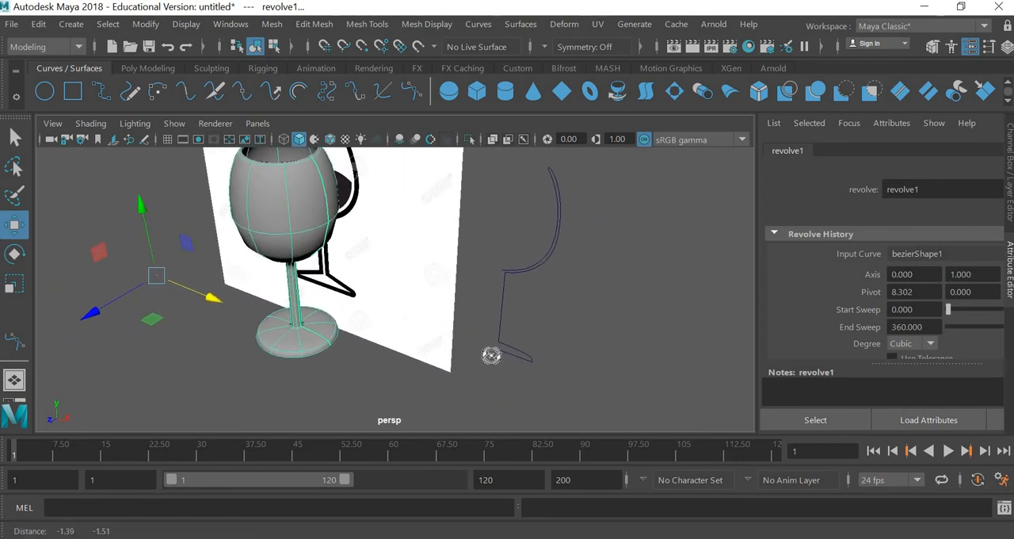
alt+drag(491, 355, 519, 330)
alt+middle_drag(478, 383, 491, 323)
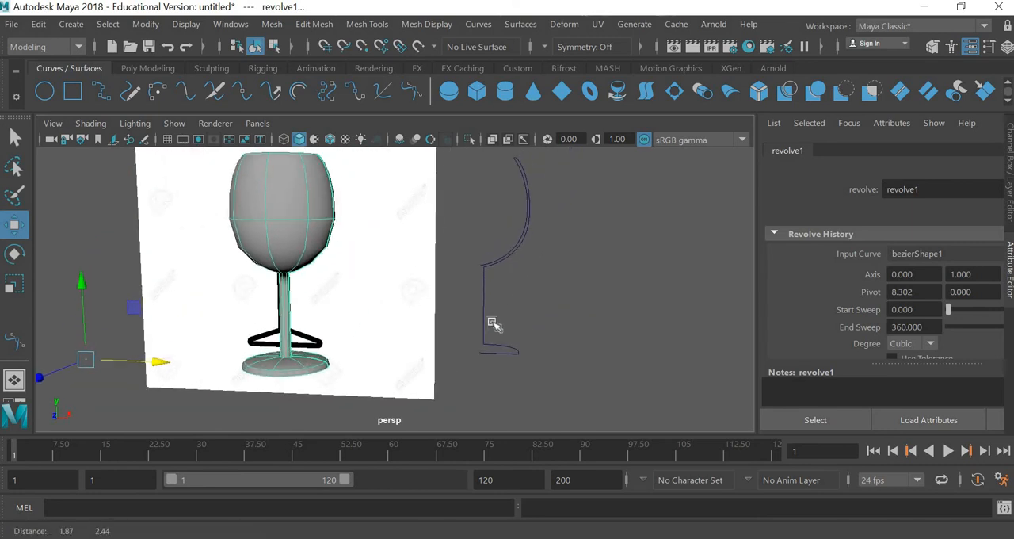
Step: Lower the control points at the bowl's base on the profile curve to taper the bowl toward the stem
click(481, 312)
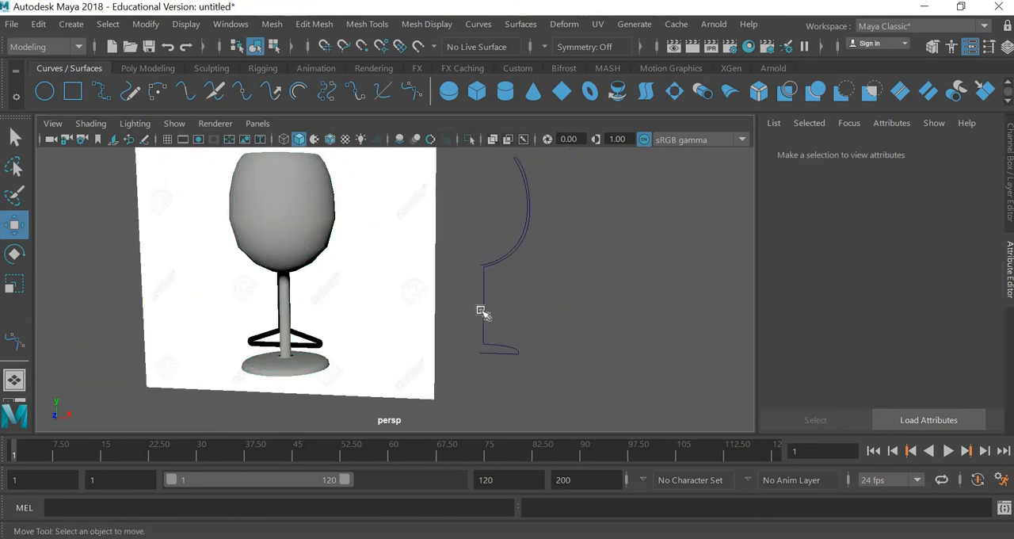
click(516, 248)
right_drag(516, 152, 437, 213)
drag(444, 305, 534, 275)
click(478, 388)
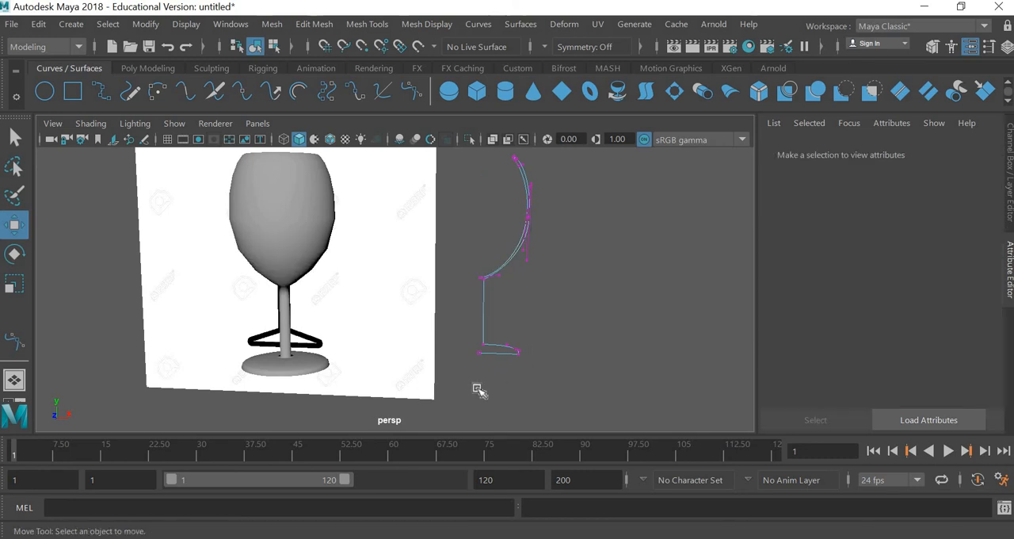
Step: Examine the revolved glass and the control points at the foot of its profile curve from several angles
scroll(478, 388, up, 5)
scroll(548, 369, down, 2)
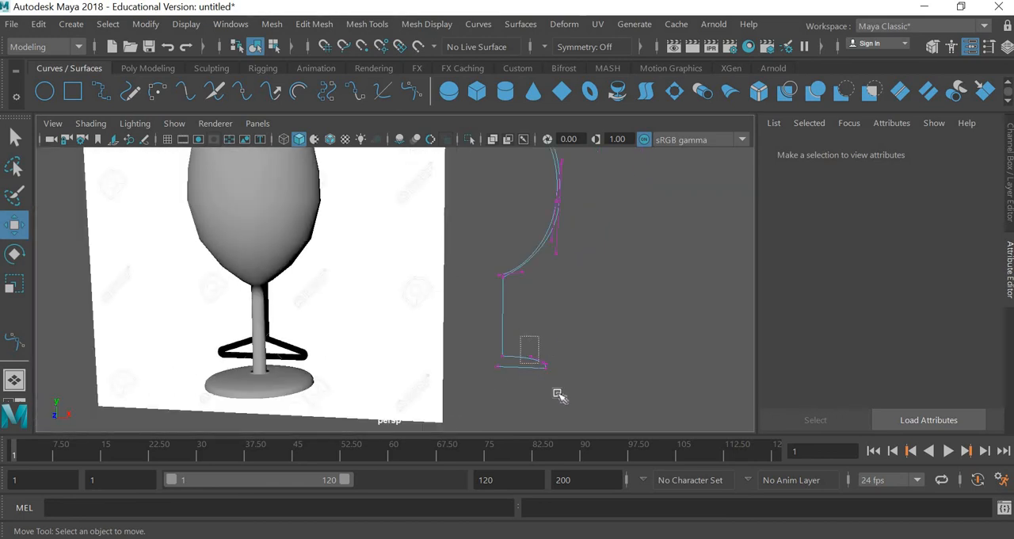
drag(556, 393, 571, 365)
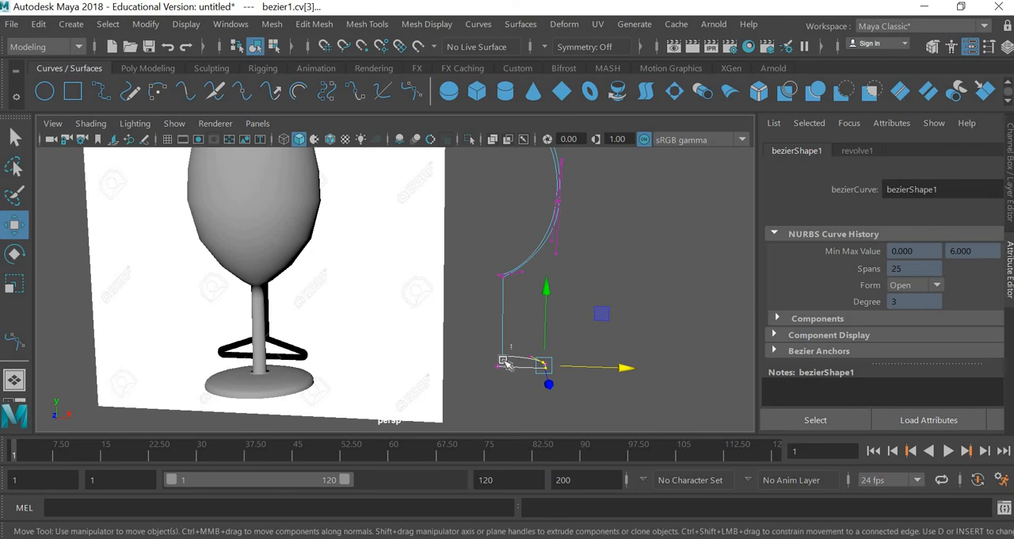
click(537, 362)
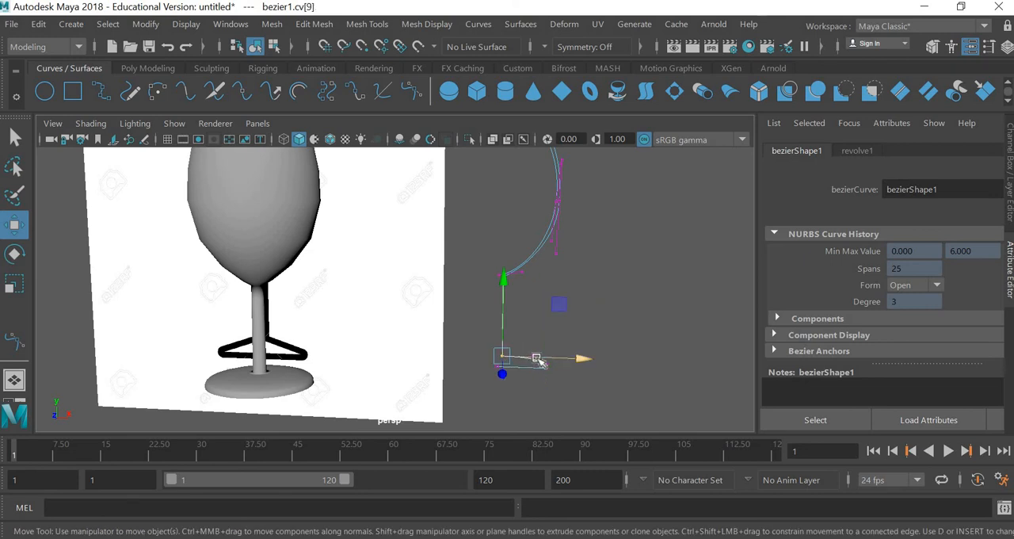
drag(537, 362, 537, 361)
alt+middle_drag(500, 205, 499, 281)
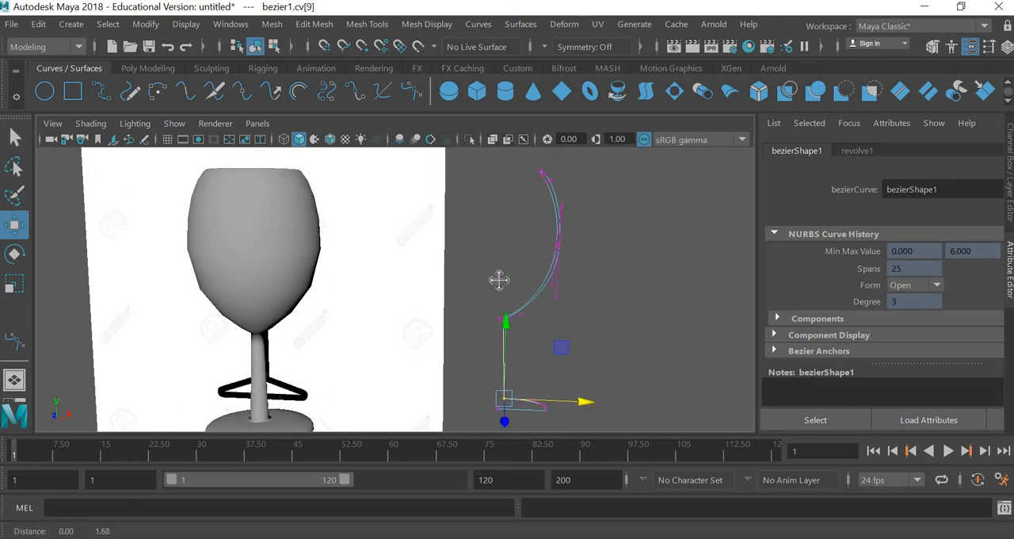
alt+drag(516, 335, 627, 292)
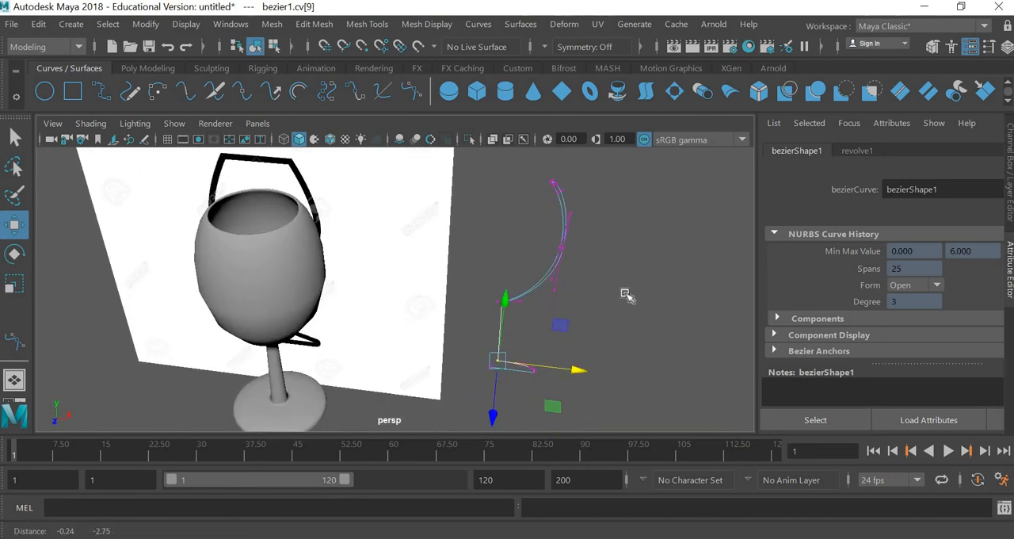
click(318, 340)
alt+drag(360, 328, 407, 331)
alt+middle_drag(407, 331, 423, 332)
scroll(395, 353, down, 6)
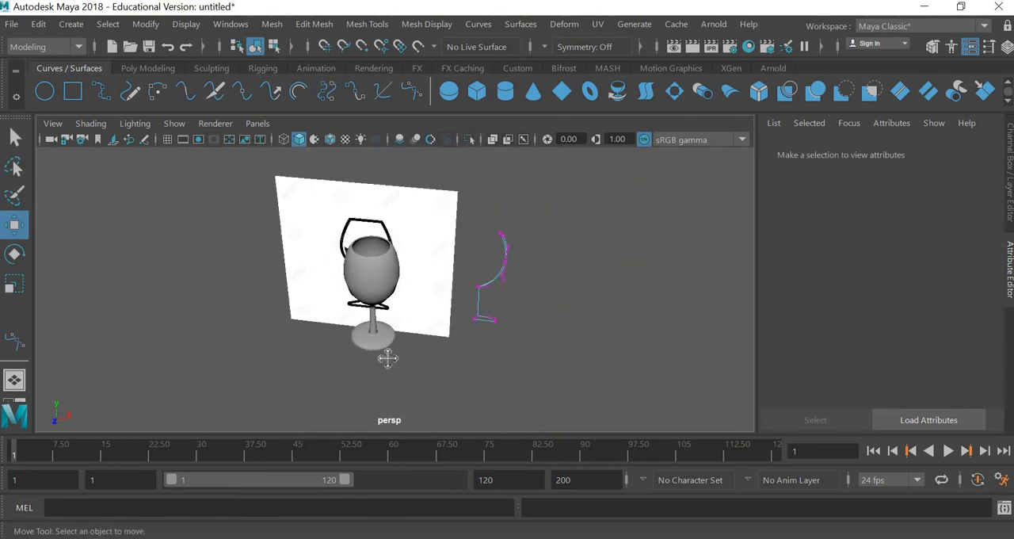
Step: Return the profile curve to object mode and move the revolved glass forward along the Z axis, away from the reference image
mouse_move(508, 330)
alt+middle_down()
mouse_move(448, 348)
mouse_move(528, 328)
alt+middle_up()
right_drag(518, 230, 590, 125)
click(390, 349)
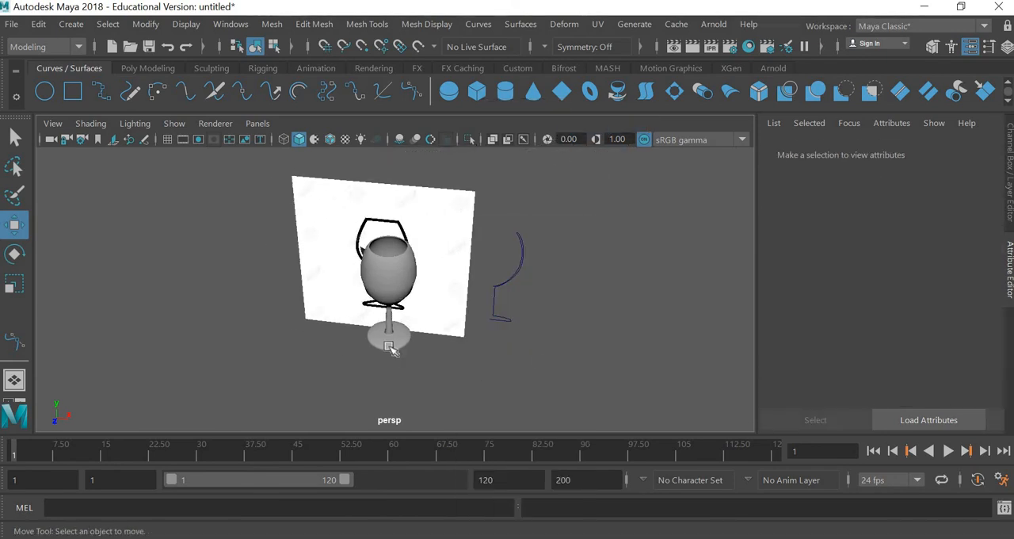
click(398, 336)
alt+drag(473, 401, 452, 392)
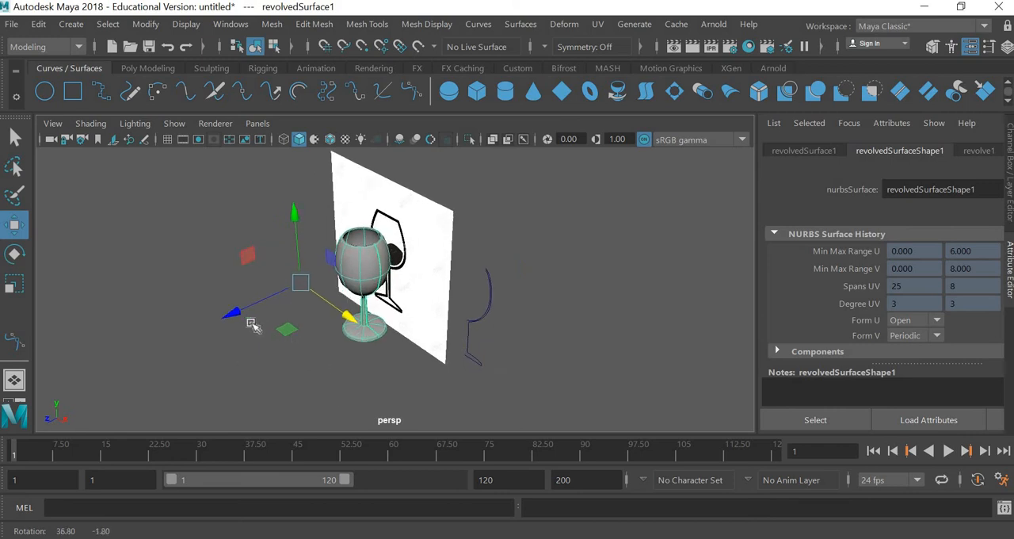
drag(238, 317, 192, 324)
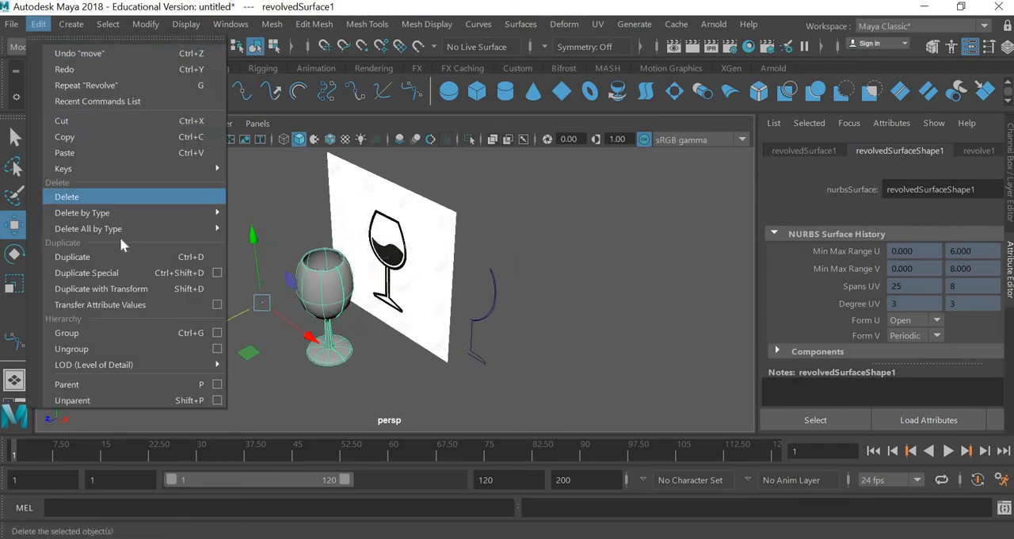
Step: Delete the revolved glass's construction history
mouse_move(119, 228)
click(287, 227)
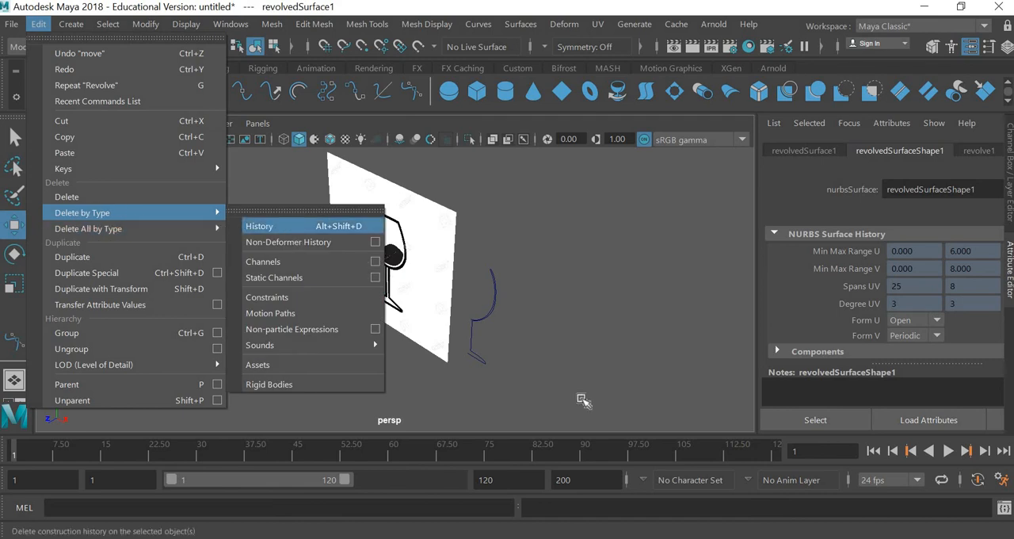
click(489, 317)
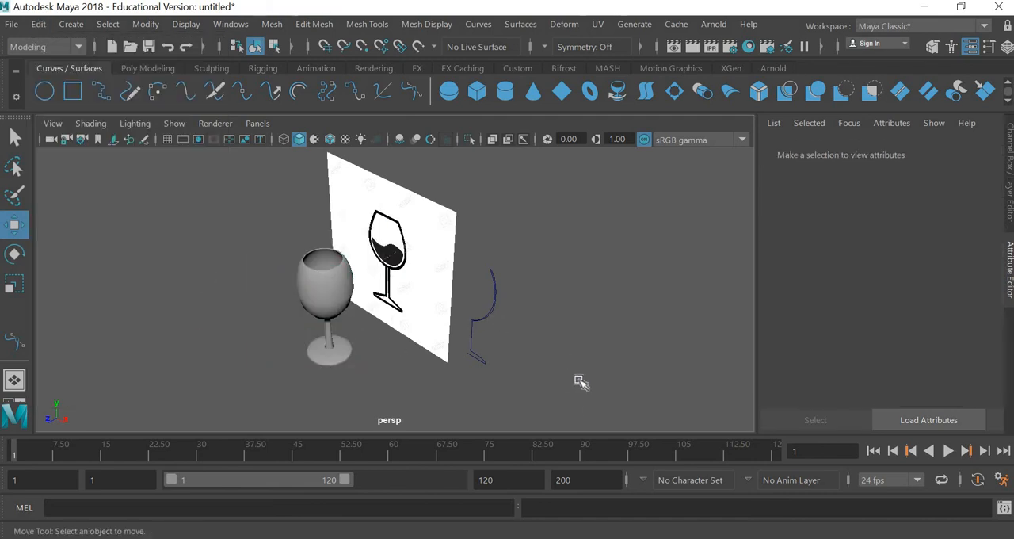
Step: Try to move the bowl's control points on the profile curve outward along the X axis
drag(579, 381, 476, 337)
alt+drag(615, 369, 683, 333)
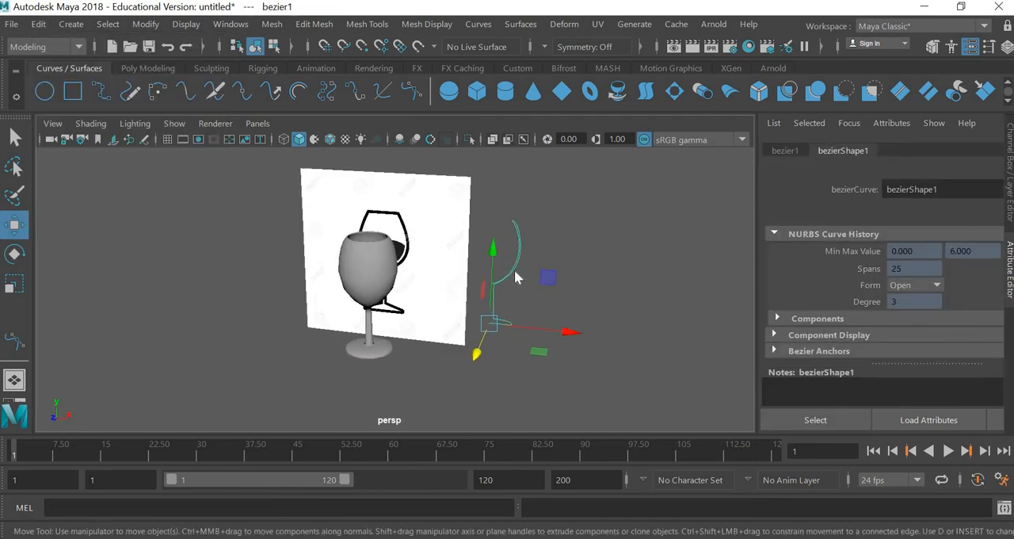
right_drag(515, 271, 434, 153)
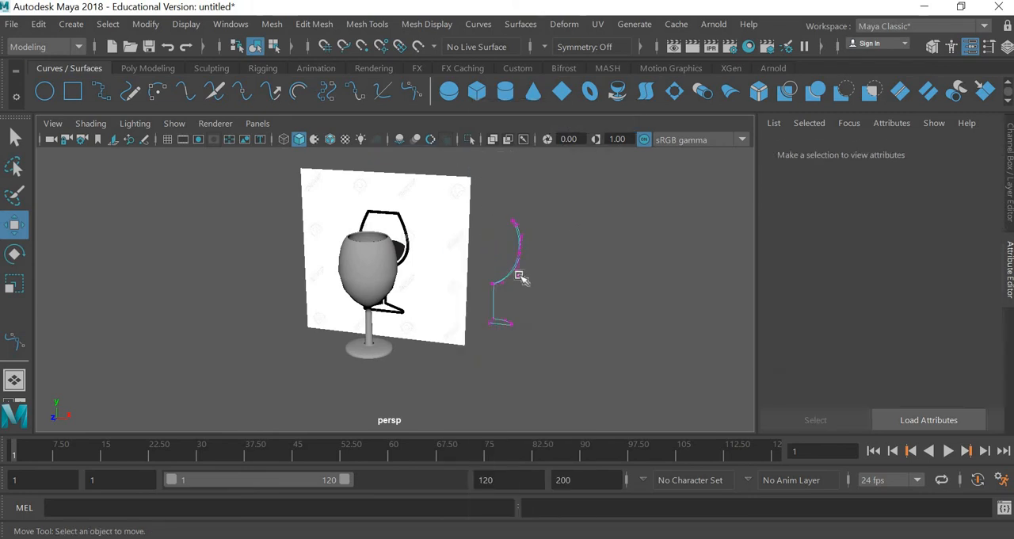
drag(573, 235, 514, 278)
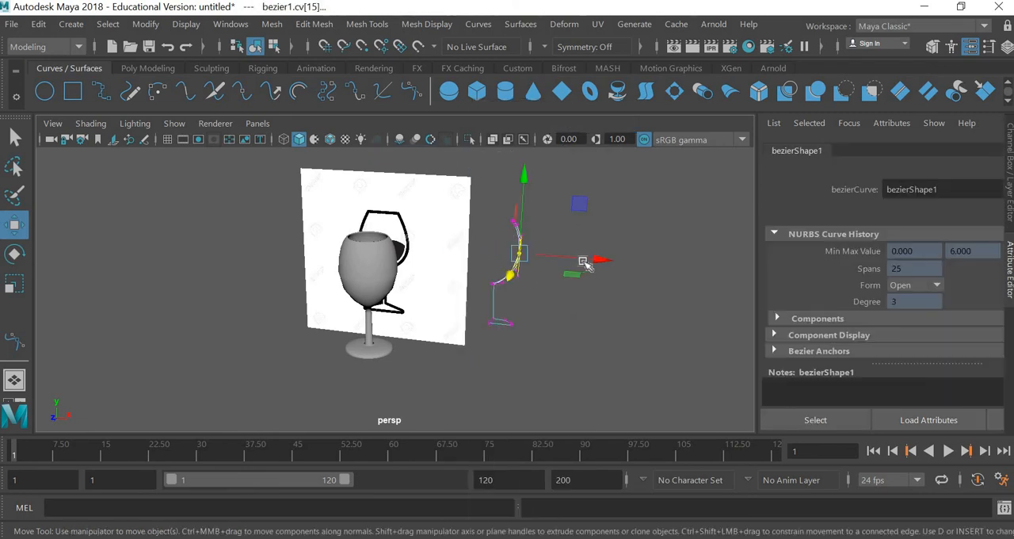
drag(585, 264, 624, 273)
key(ctrl+z)
click(355, 354)
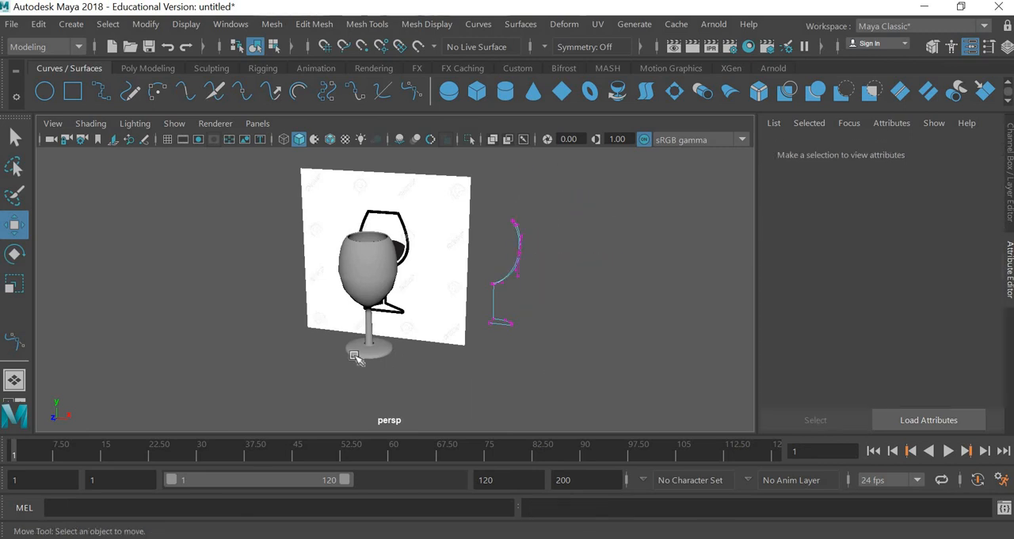
Step: Open the Revolve options for the profile curve in object mode and set the output geometry to Polygons
click(354, 354)
alt+drag(477, 360, 323, 317)
alt+right_drag(323, 317, 545, 325)
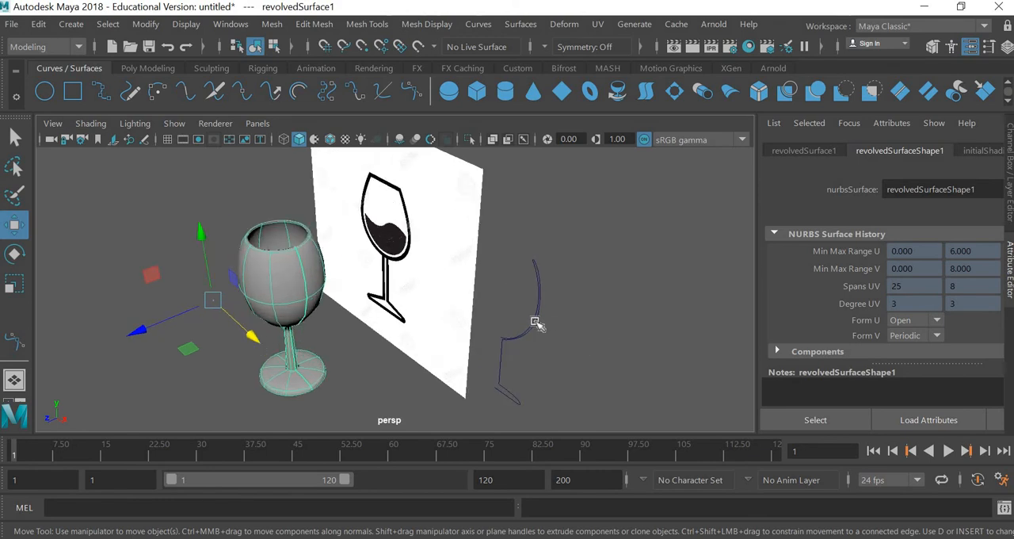
click(547, 338)
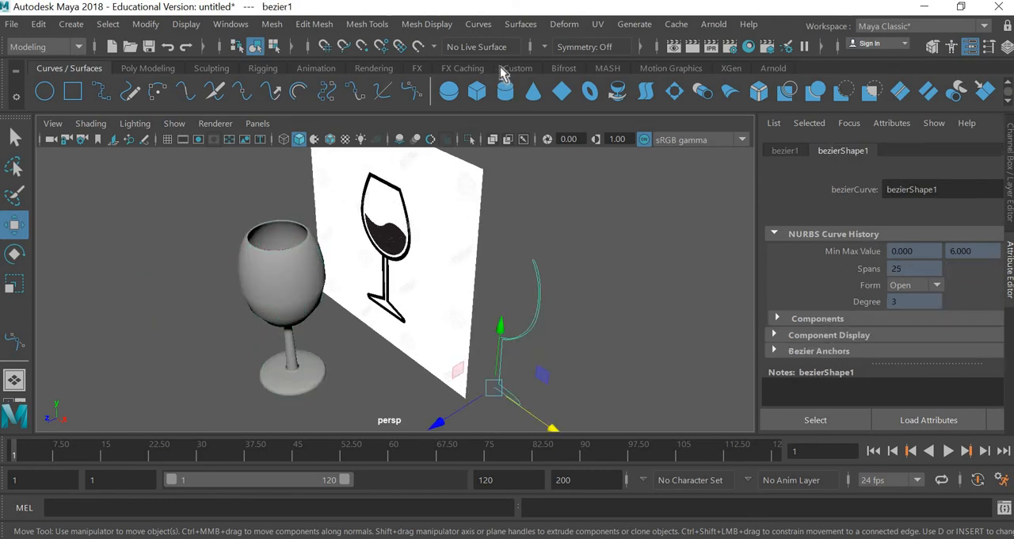
click(478, 24)
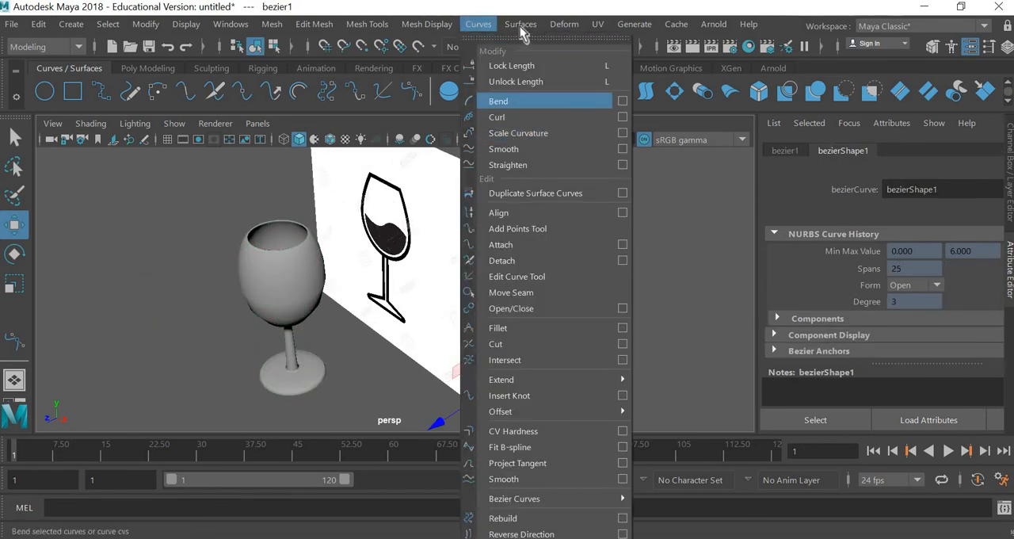
mouse_move(520, 24)
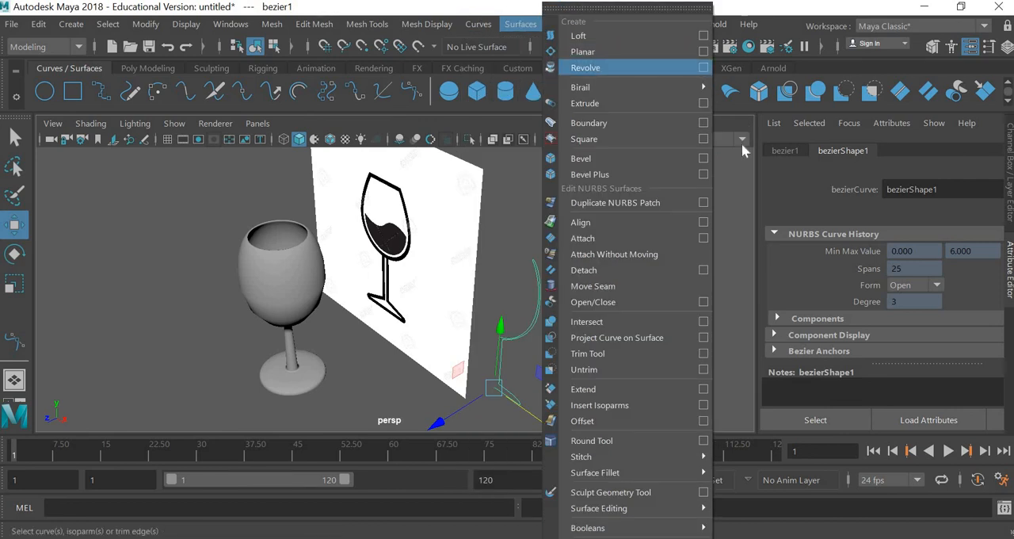
click(703, 67)
drag(217, 52, 206, 36)
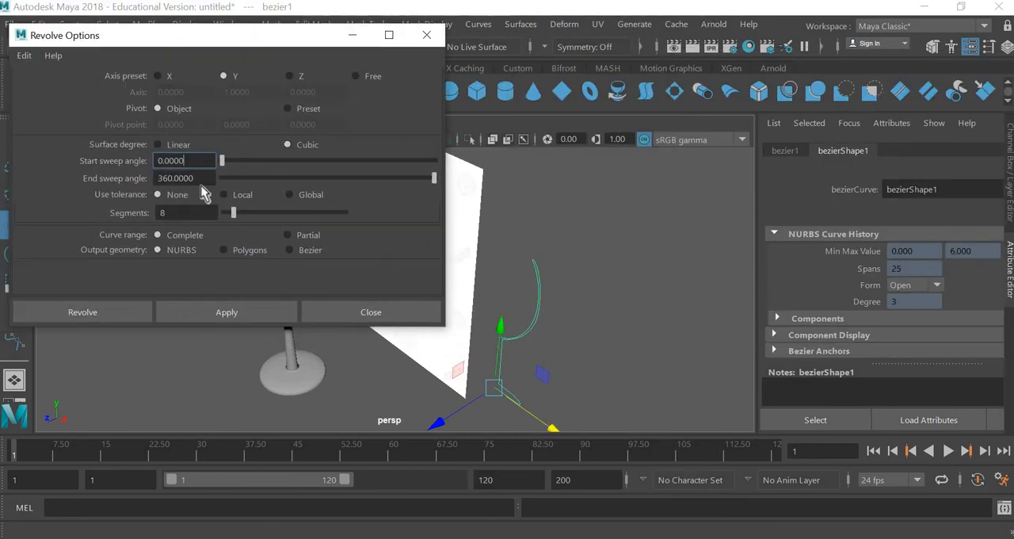
click(249, 250)
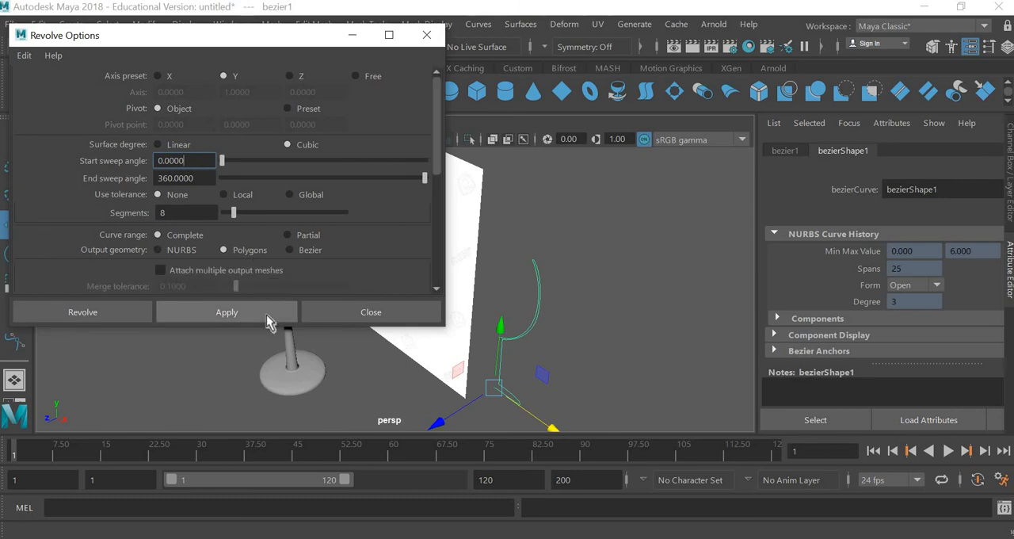
click(181, 251)
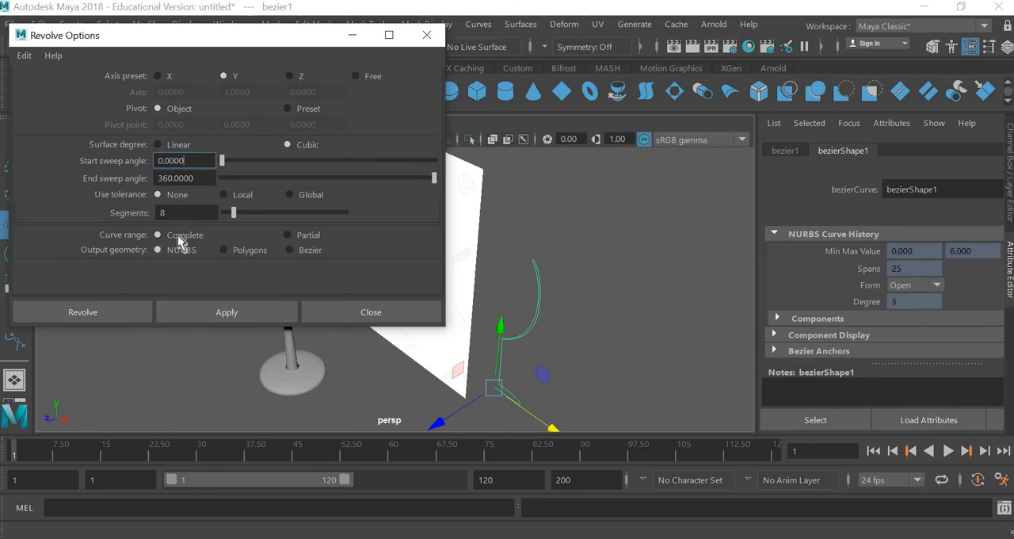
alt+middle_drag(358, 394, 516, 342)
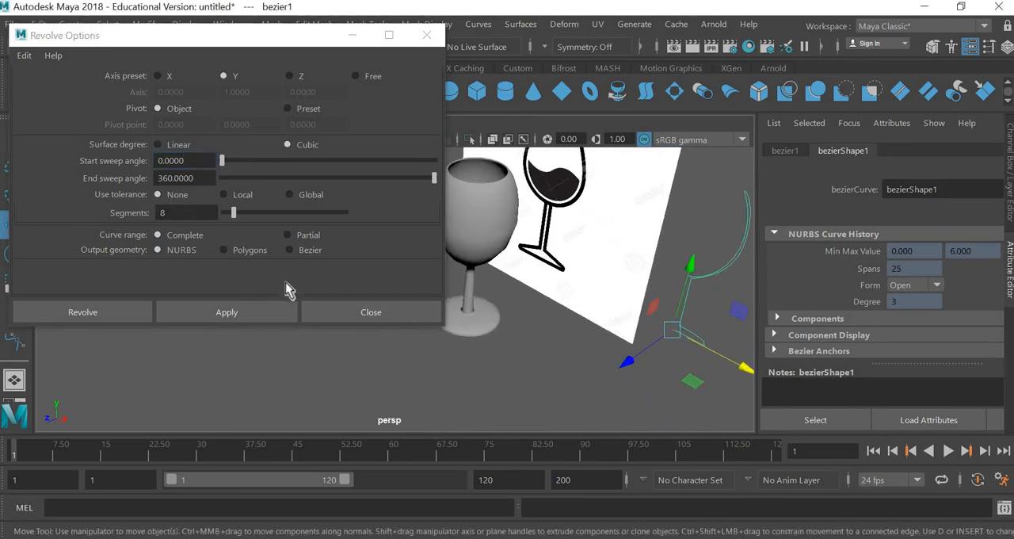
click(250, 251)
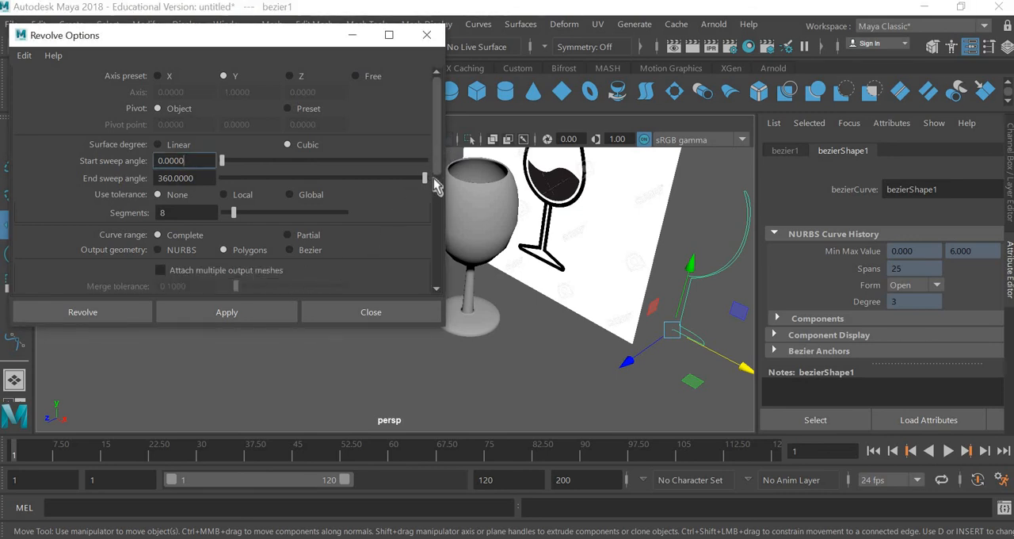
Step: Set the polygon type to Quads with 18 segments and revolve the profile curve into a second wine glass
drag(434, 182, 440, 218)
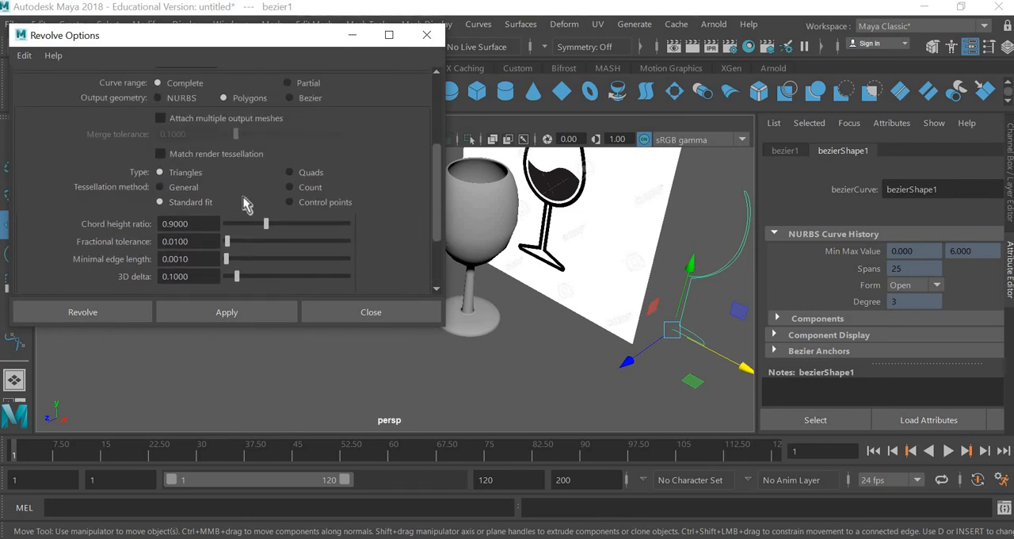
click(290, 173)
scroll(347, 214, up, 2)
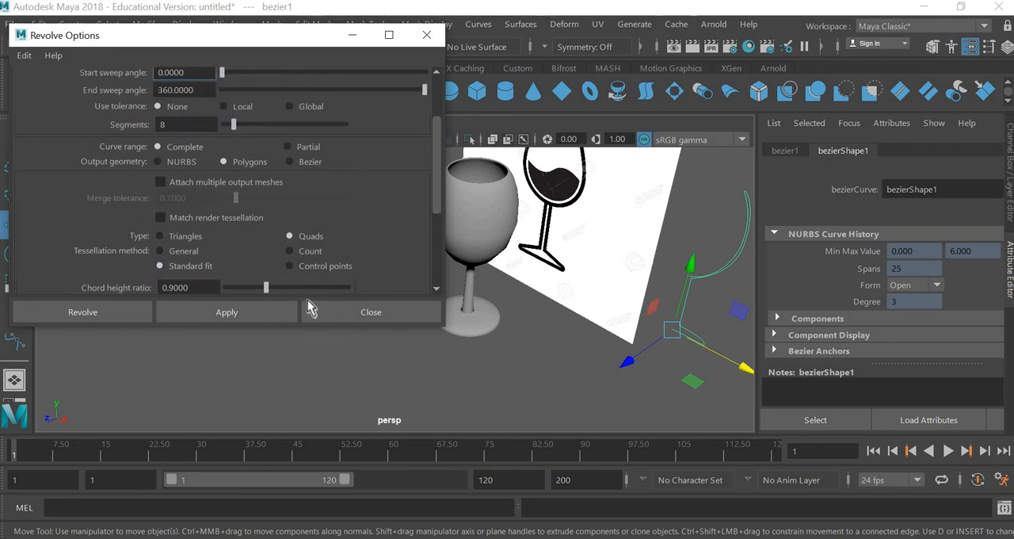
click(175, 124)
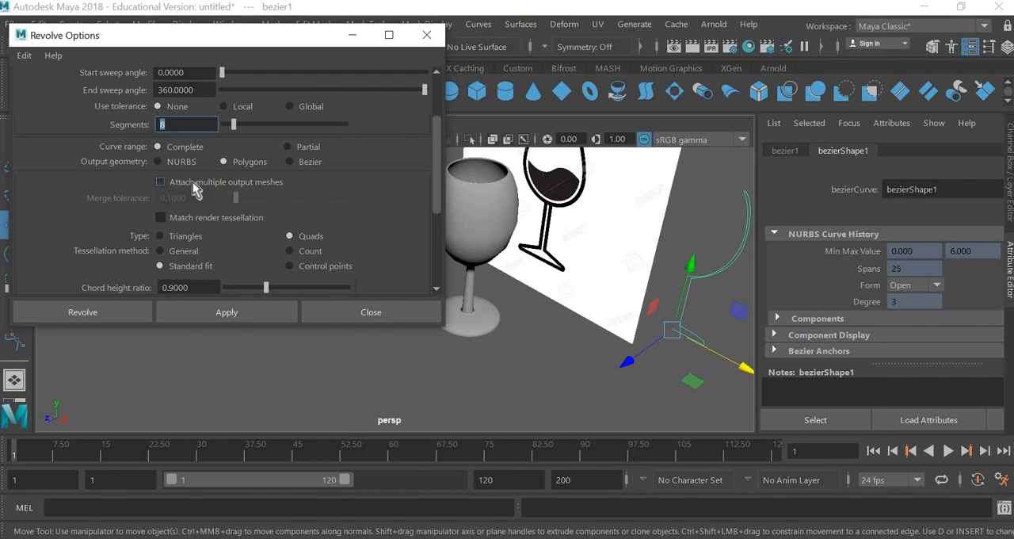
text(18)
click(230, 317)
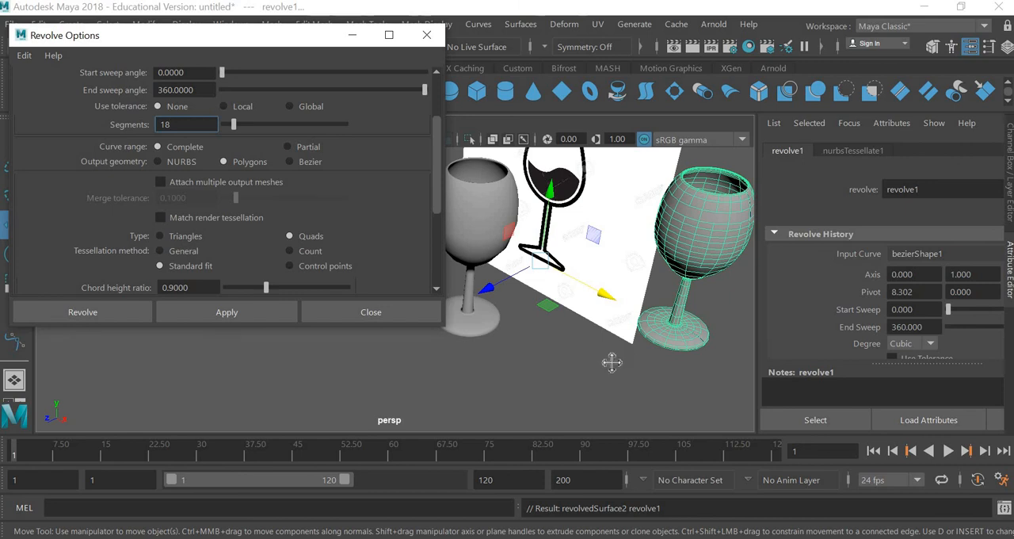
alt+middle_drag(611, 362, 575, 361)
click(361, 314)
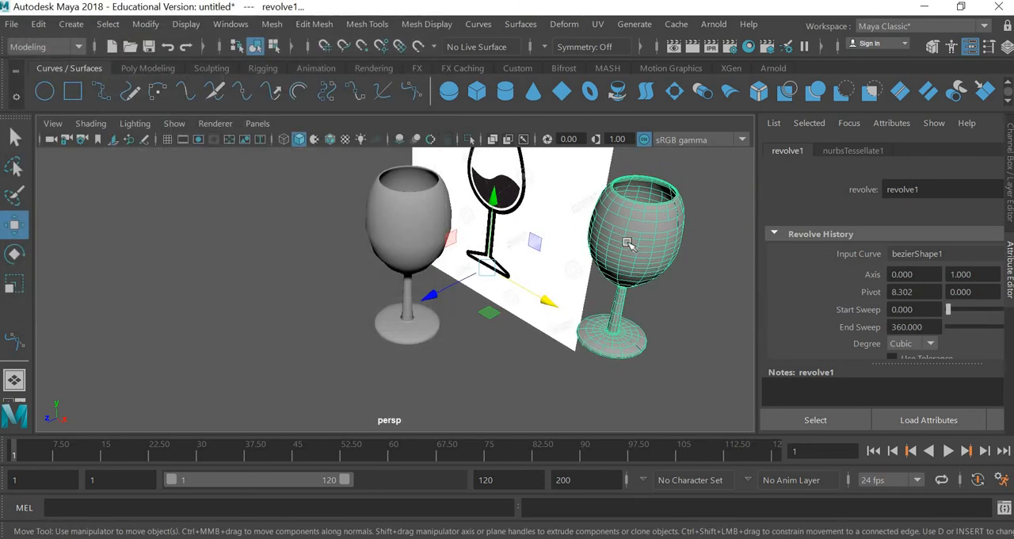
Step: Move the new polygon glass forward along the Z axis, away from its profile curve
click(628, 244)
click(505, 314)
key(ctrl+z)
alt+drag(311, 334, 441, 369)
alt+drag(600, 263, 596, 272)
alt+middle_drag(650, 266, 497, 305)
alt+drag(496, 305, 501, 311)
scroll(604, 270, up, 4)
click(604, 270)
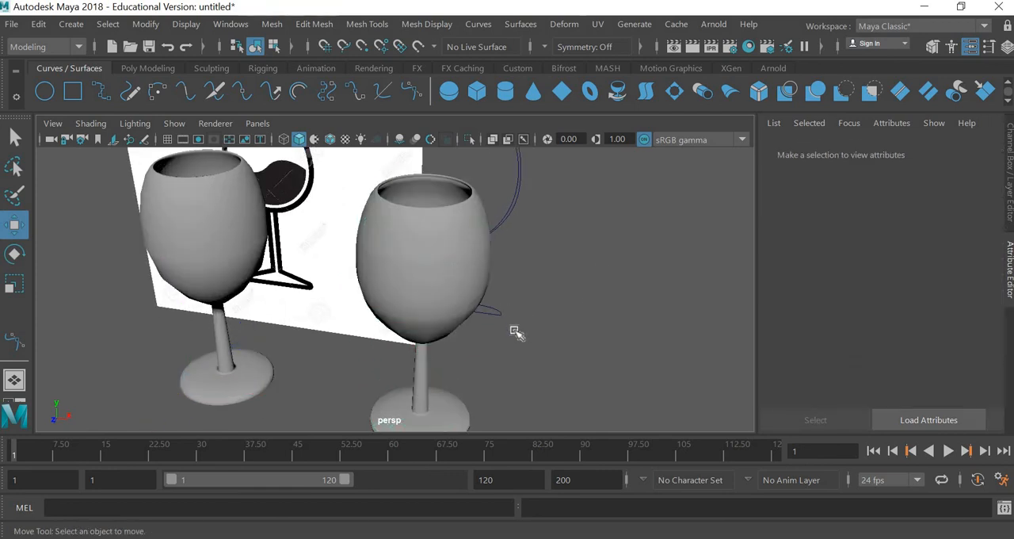
Step: Compare the surfaces and shapes of the NURBS glass and the polygon glass from several angles
click(453, 334)
alt+drag(412, 330, 521, 344)
scroll(530, 341, down, 2)
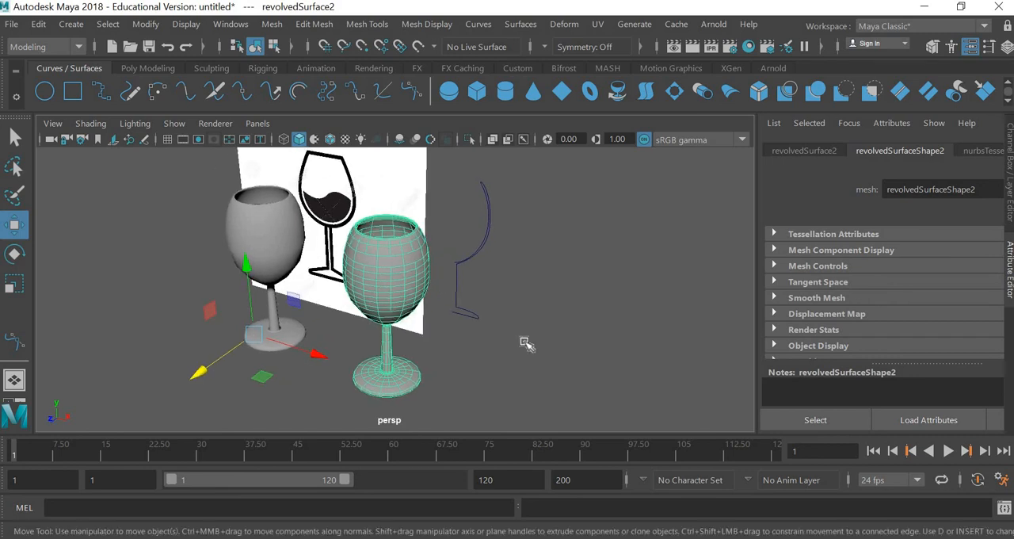
click(525, 343)
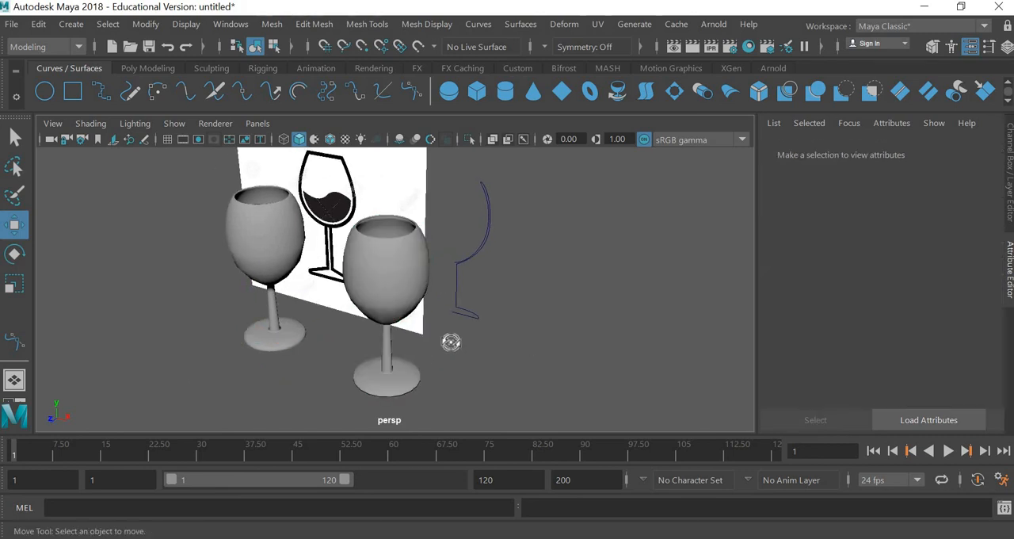
alt+drag(451, 341, 421, 351)
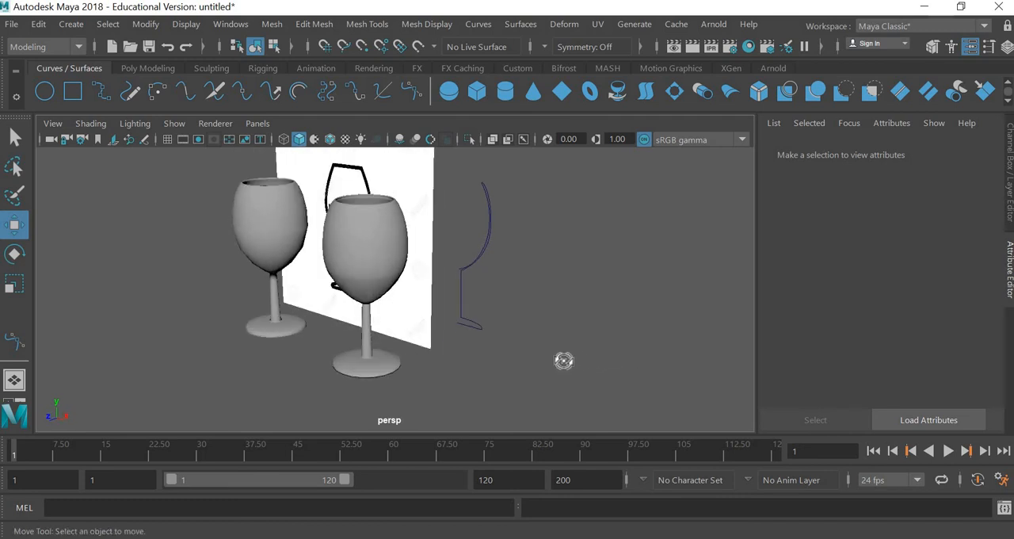
alt+drag(564, 357, 655, 366)
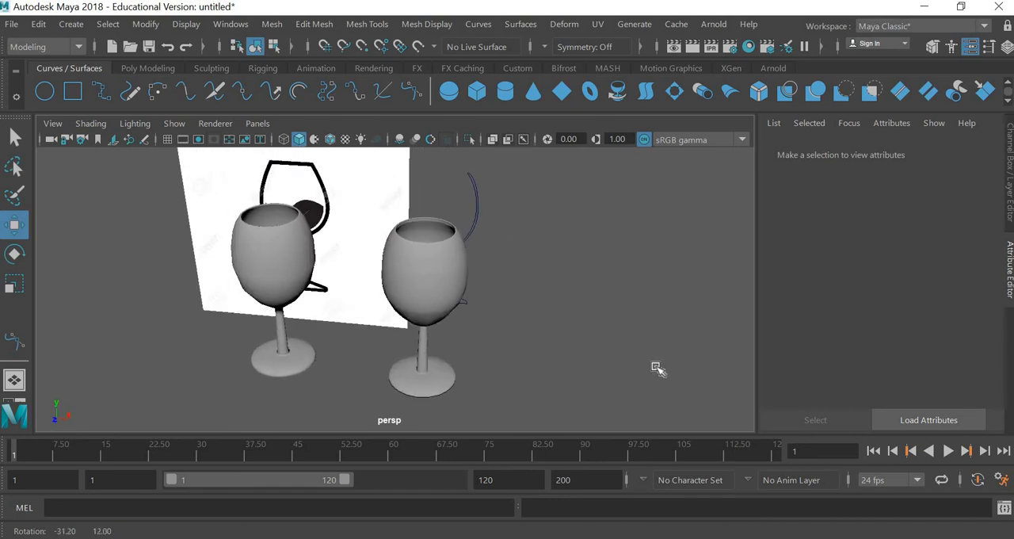
alt+drag(595, 401, 516, 404)
scroll(624, 400, up, 2)
scroll(572, 403, down, 4)
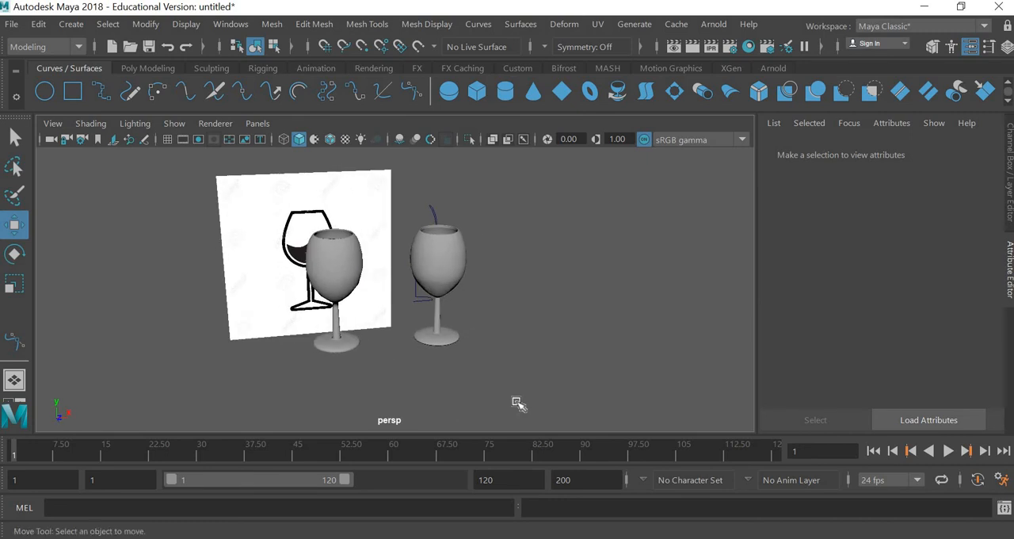